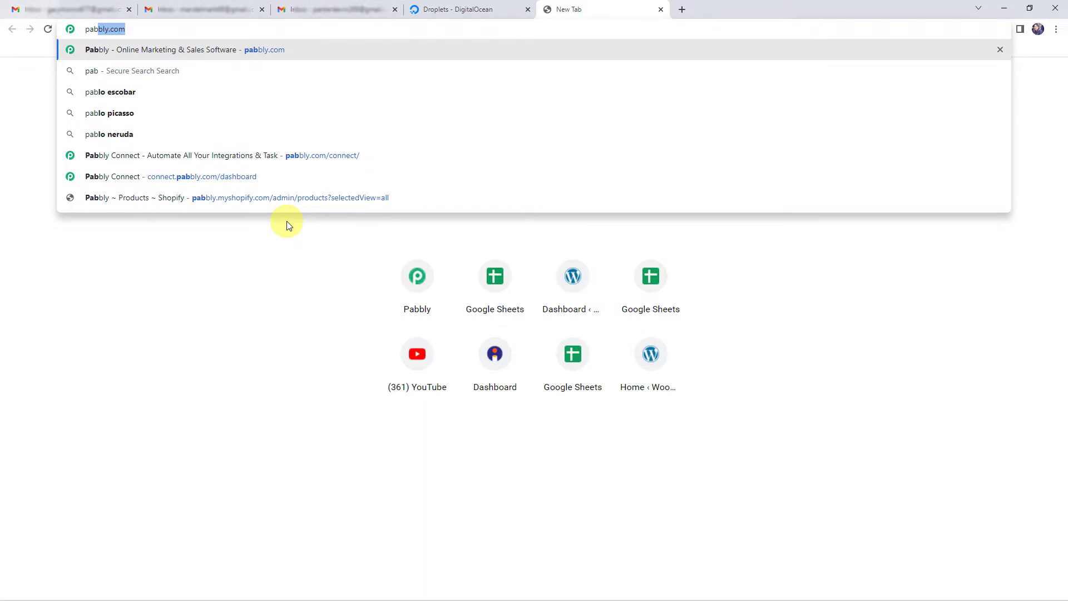
Open pabbly.com, choose the Pabbly Connect product, sign in and access the Pabbly Connect dashboard
{"action": "key", "text": "Return"}
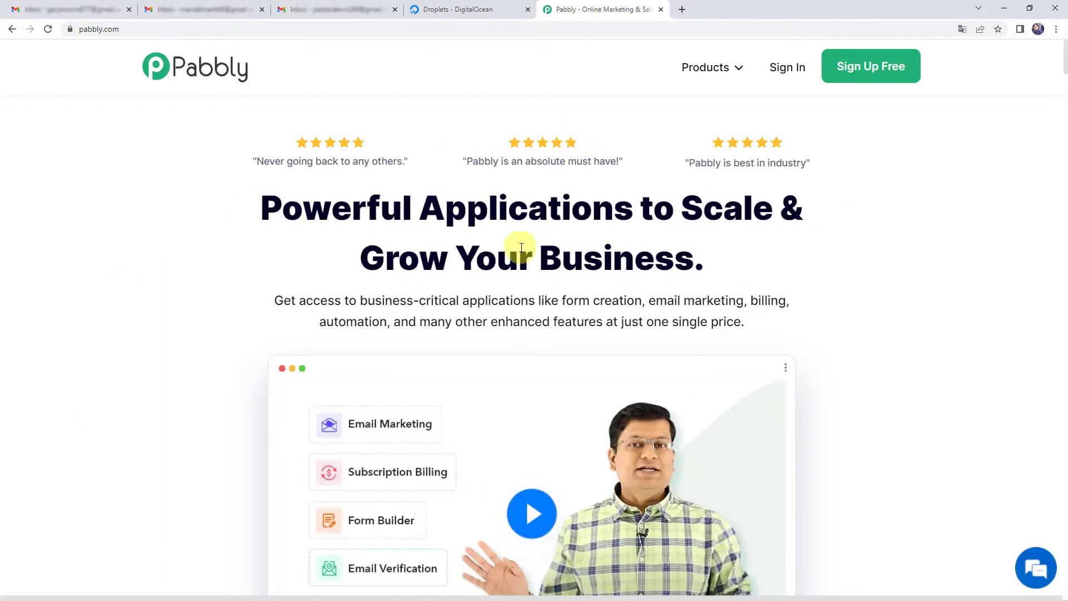
{"action": "mouse_move", "coordinate": [716, 67]}
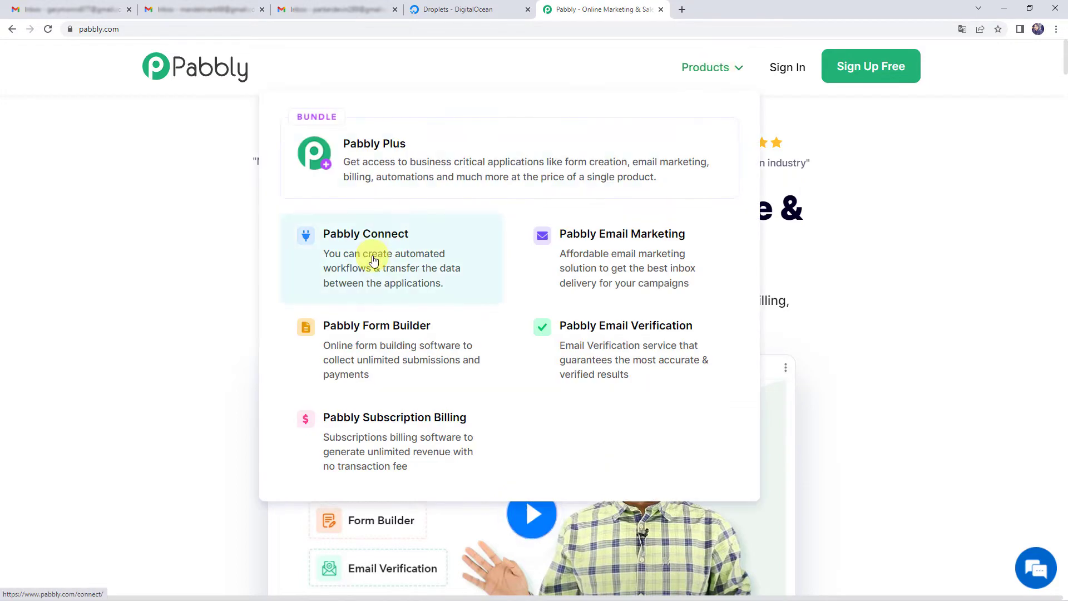
{"action": "left_click", "coordinate": [374, 261]}
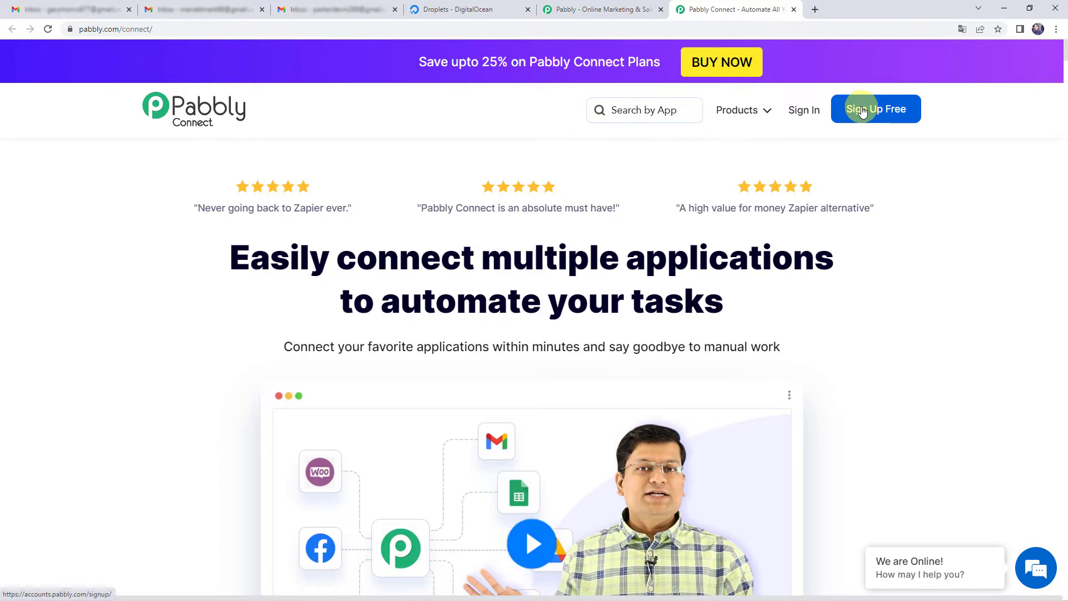
{"action": "left_click", "coordinate": [802, 111]}
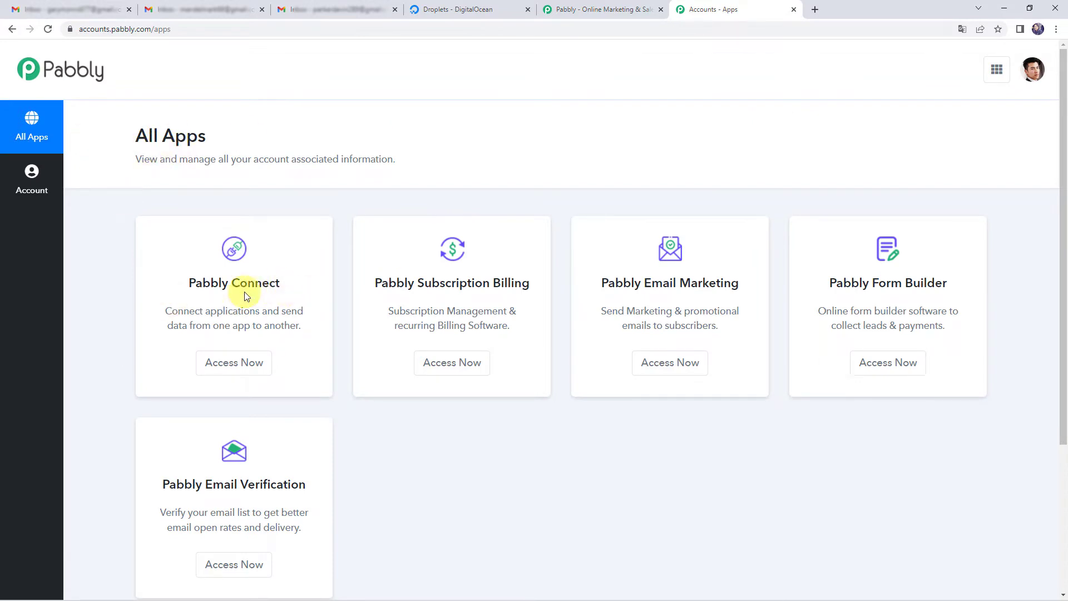
{"action": "left_click", "coordinate": [249, 376]}
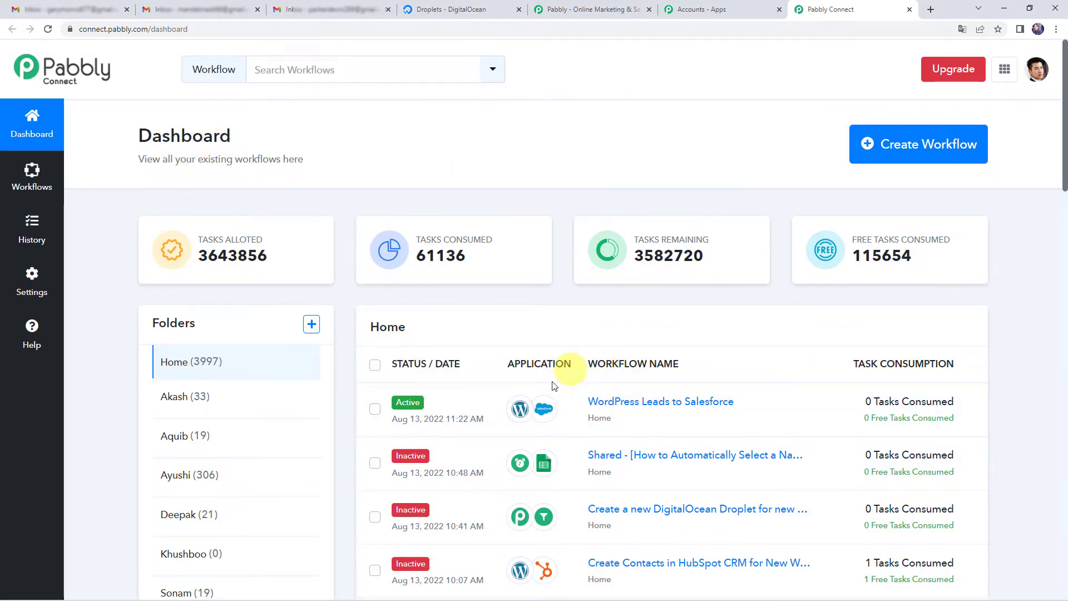
{"action": "scroll", "coordinate": [517, 467], "scroll_direction": "down", "scroll_amount": 6}
{"action": "scroll", "coordinate": [520, 472], "scroll_direction": "up", "scroll_amount": 6}
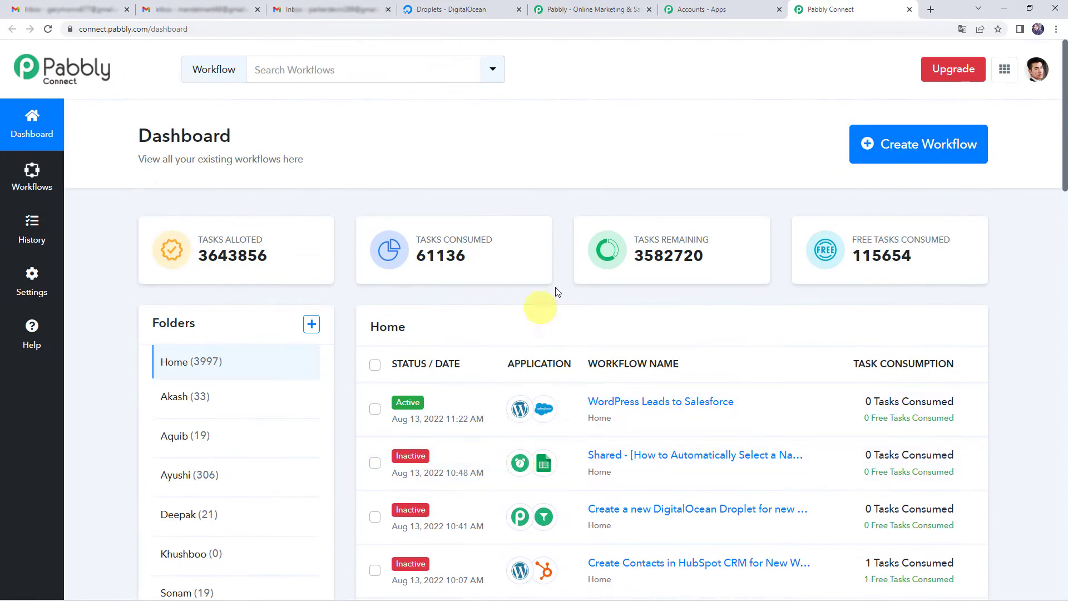
Create a workflow named "Create a new DigitalOcean Droplet for every new Email"
{"action": "left_click", "coordinate": [889, 148]}
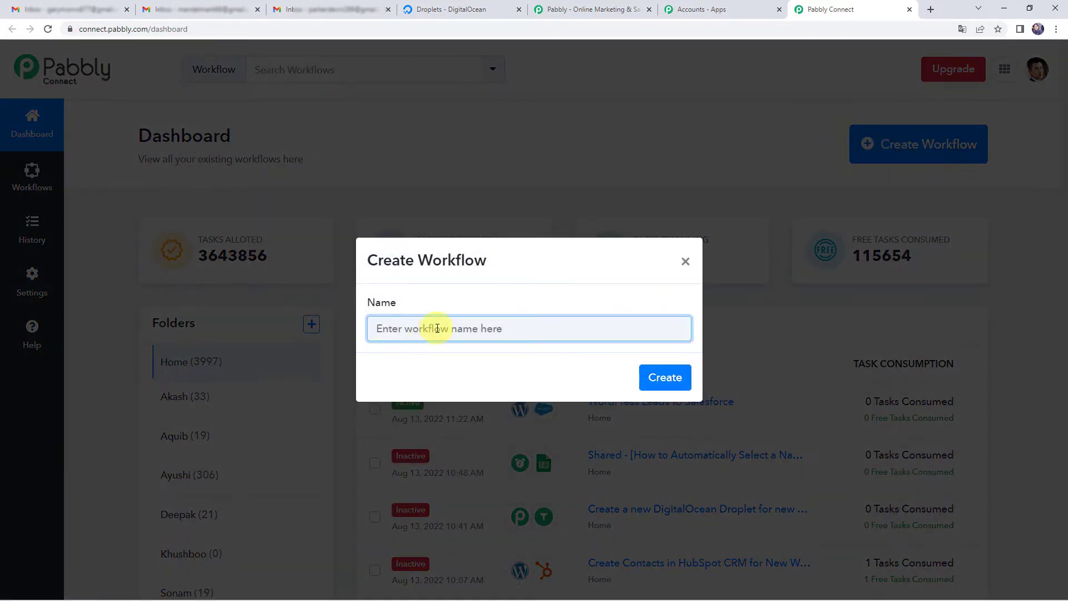
{"action": "type", "text": "Create a new DigitalOcean Droplet for new Email"}
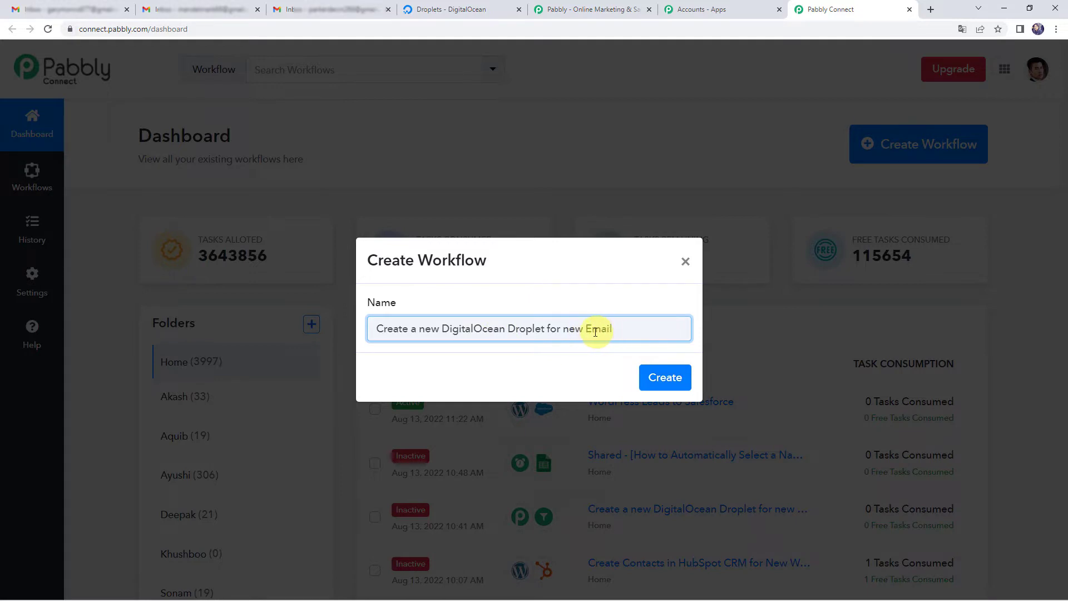
{"action": "left_click", "coordinate": [562, 330]}
{"action": "type", "text": "every"}
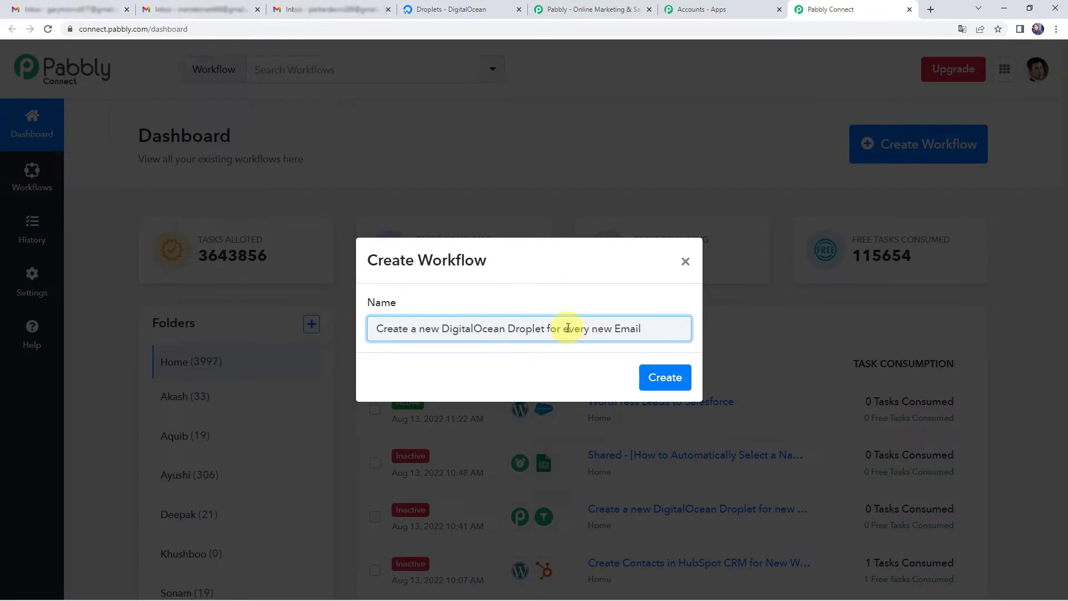
{"action": "left_click", "coordinate": [656, 377]}
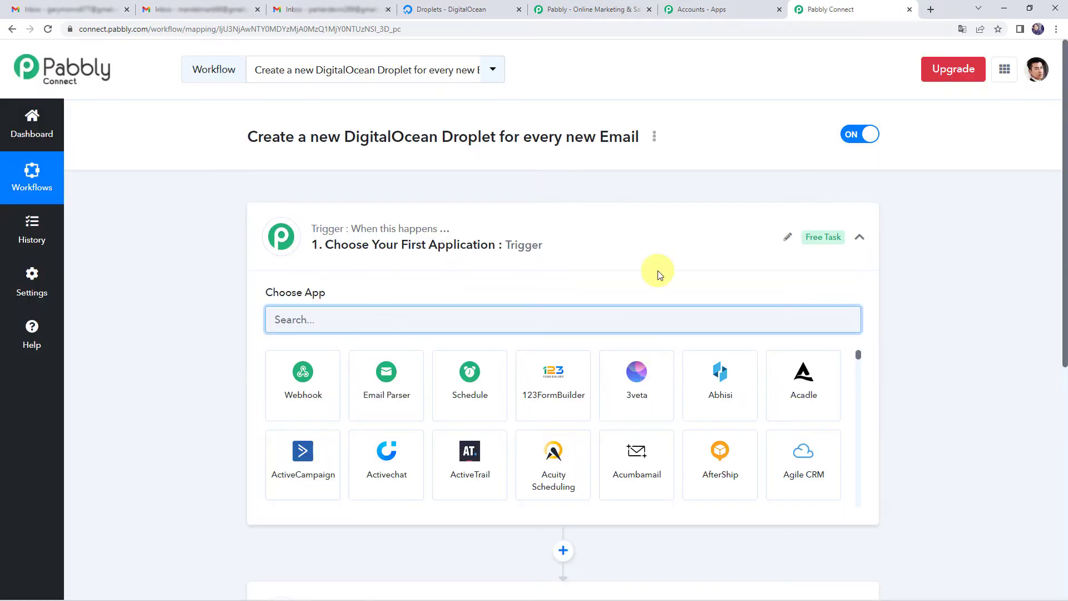
Choose Email Parser by Pabbly as the workflow's trigger app and copy its parser email address
{"action": "left_click", "coordinate": [543, 248]}
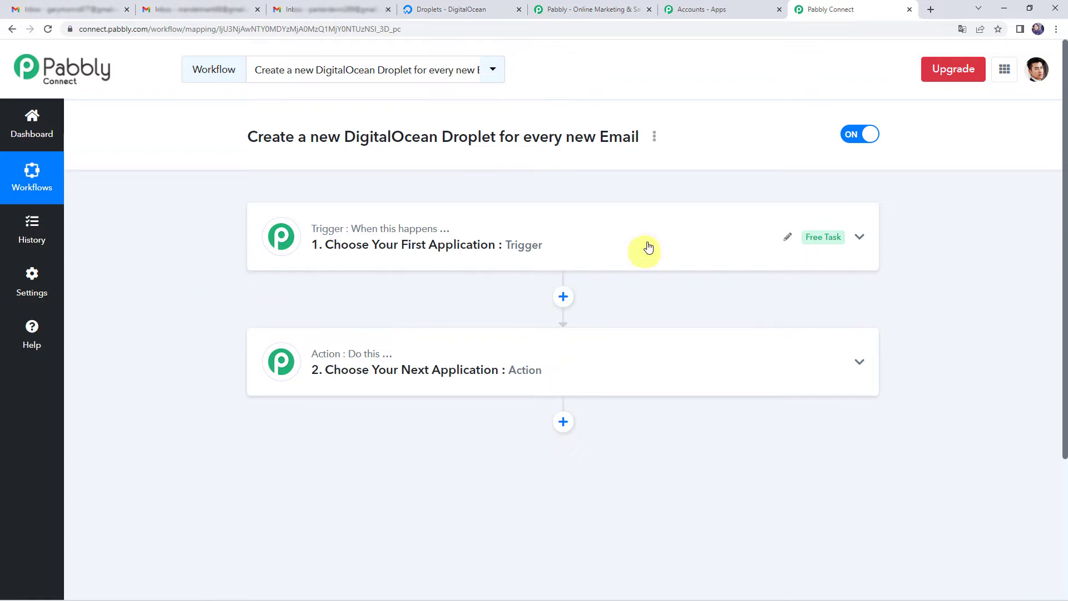
{"action": "left_click", "coordinate": [544, 249]}
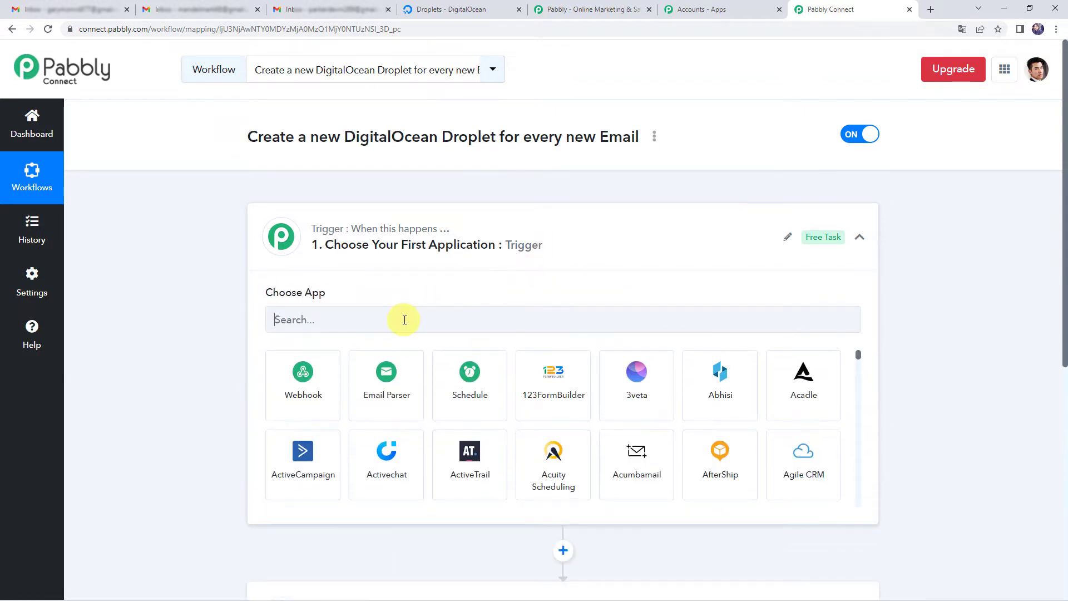
{"action": "left_click", "coordinate": [405, 320]}
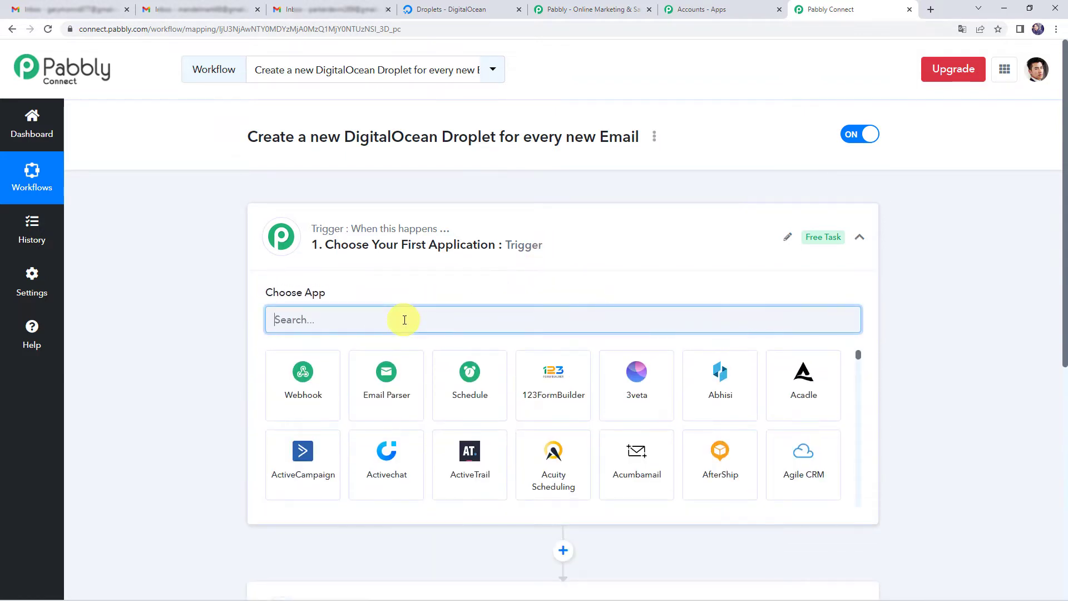
{"action": "left_click", "coordinate": [394, 388]}
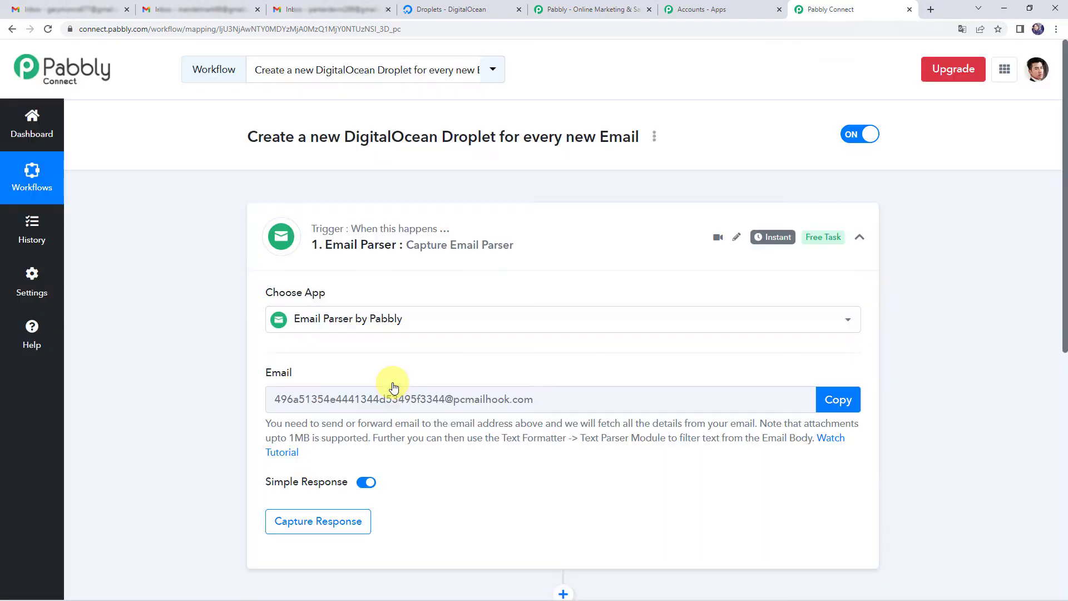
{"action": "scroll", "coordinate": [211, 331], "scroll_direction": "down", "scroll_amount": 2}
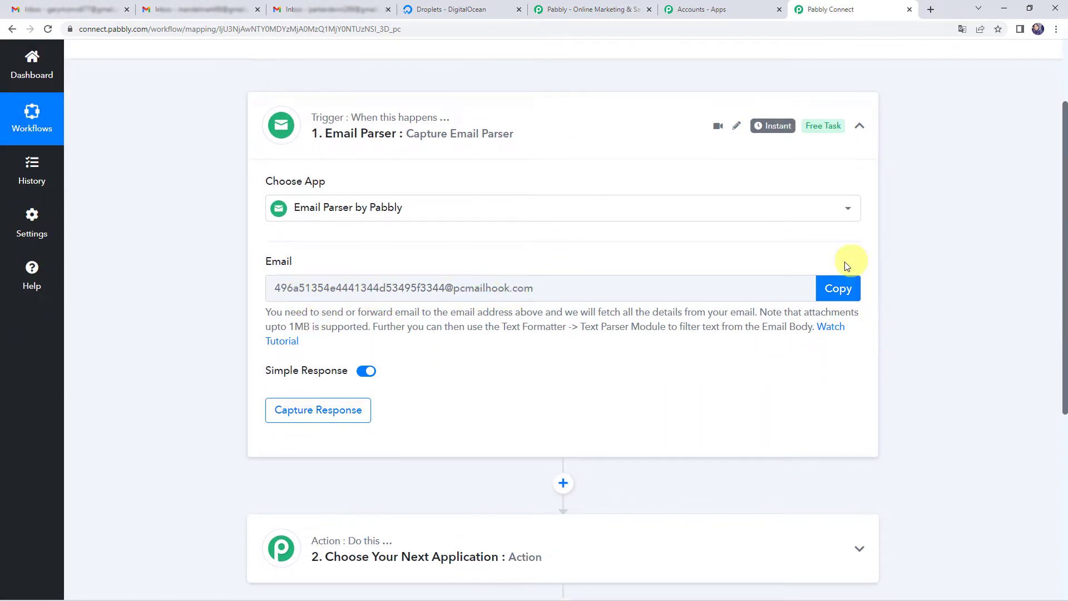
{"action": "left_click", "coordinate": [841, 288]}
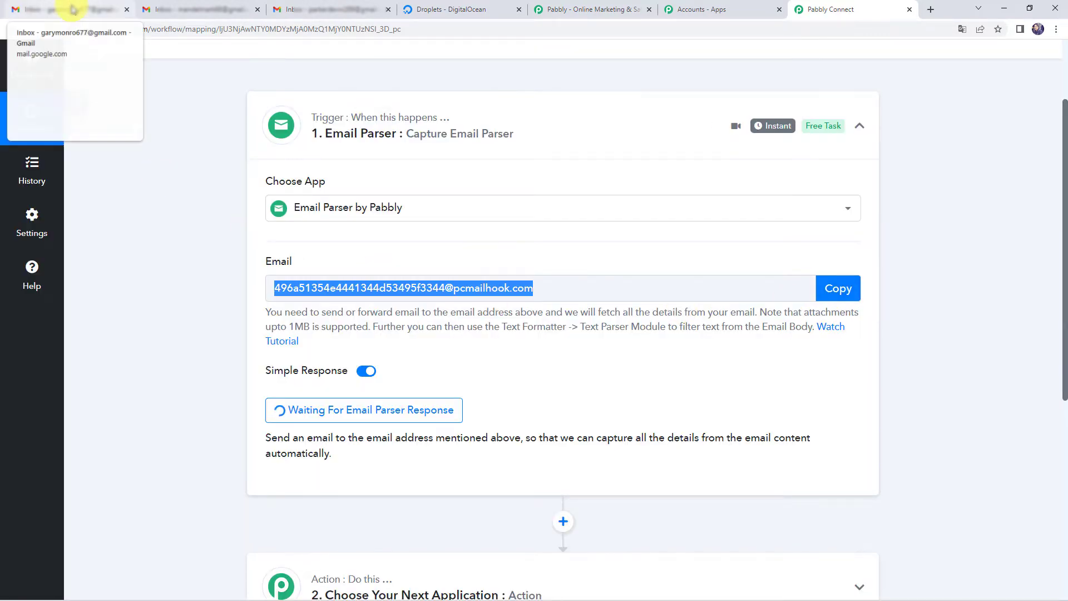
Switch to the first Gmail account and open its full settings for Forwarding and POP/IMAP
{"action": "left_click", "coordinate": [71, 8]}
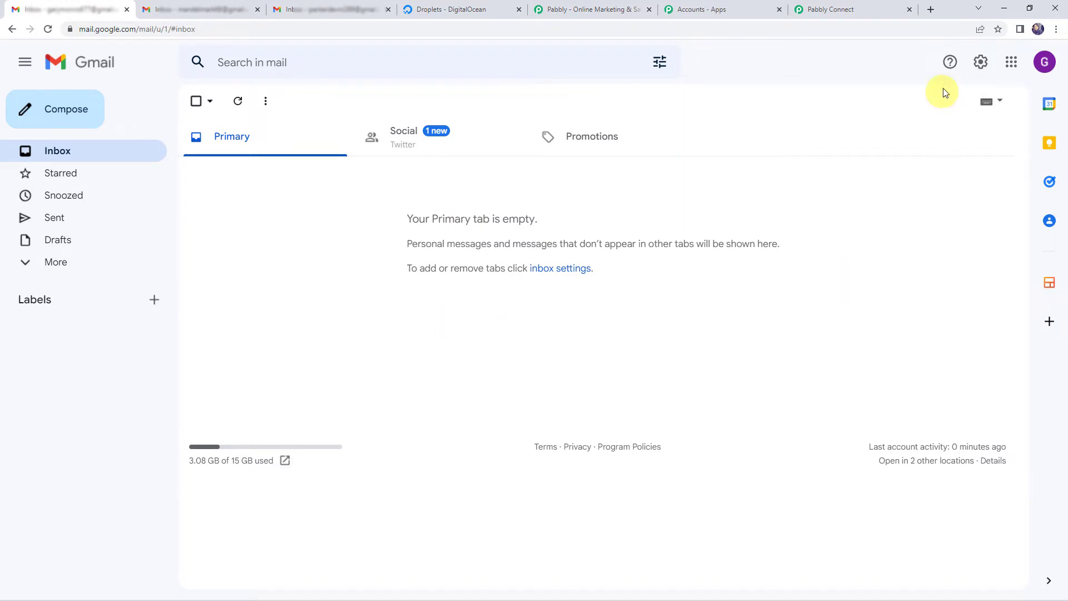
{"action": "left_click", "coordinate": [980, 66]}
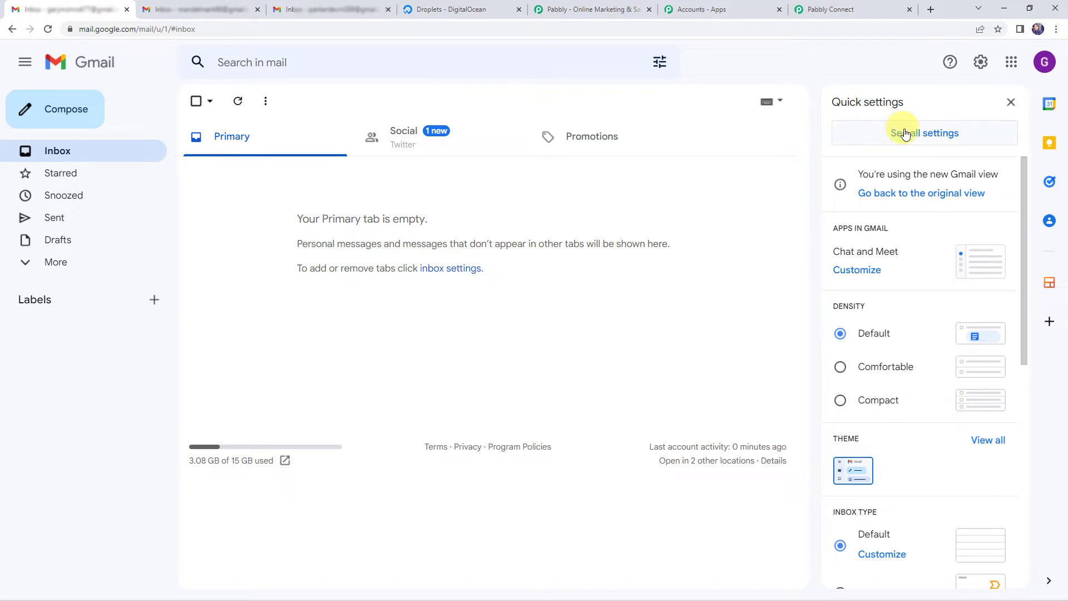
{"action": "left_click", "coordinate": [939, 142]}
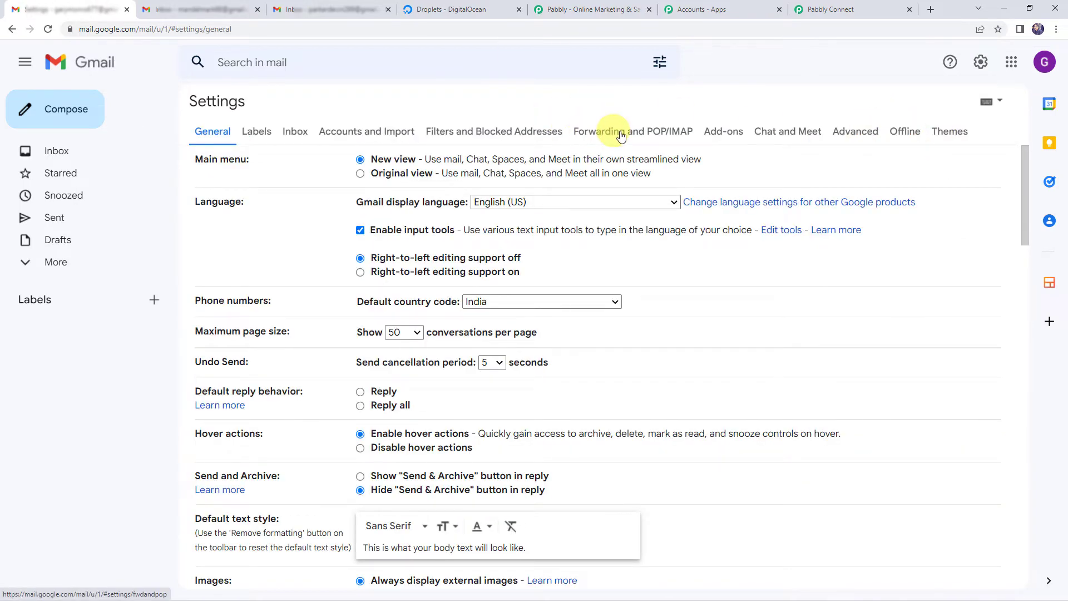
{"action": "left_click", "coordinate": [690, 136]}
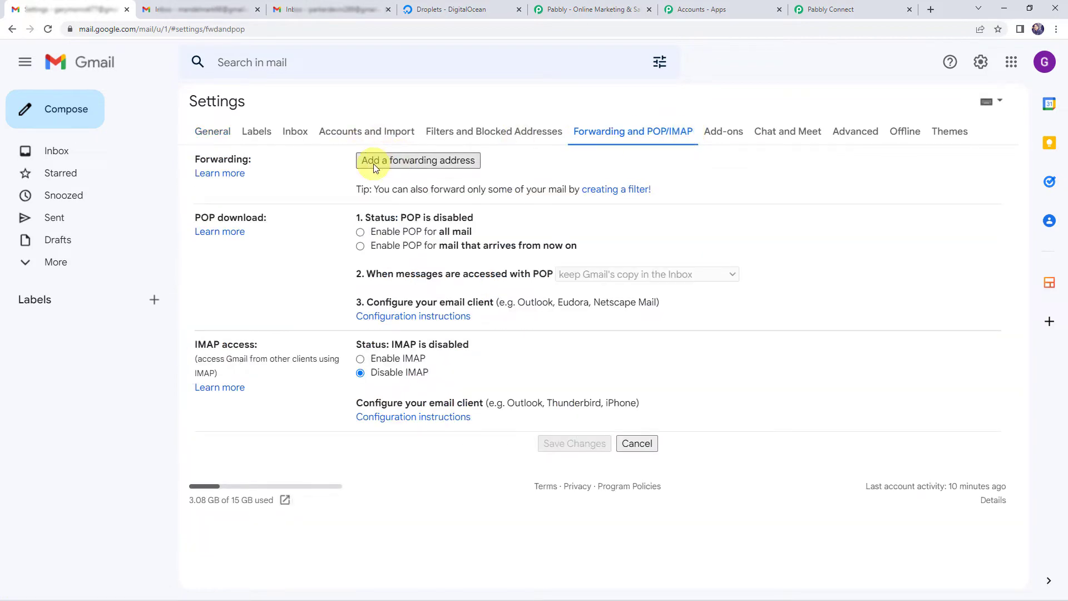
Add the copied parser email address as a forwarding address and confirm the forwarding request
{"action": "left_click", "coordinate": [459, 164]}
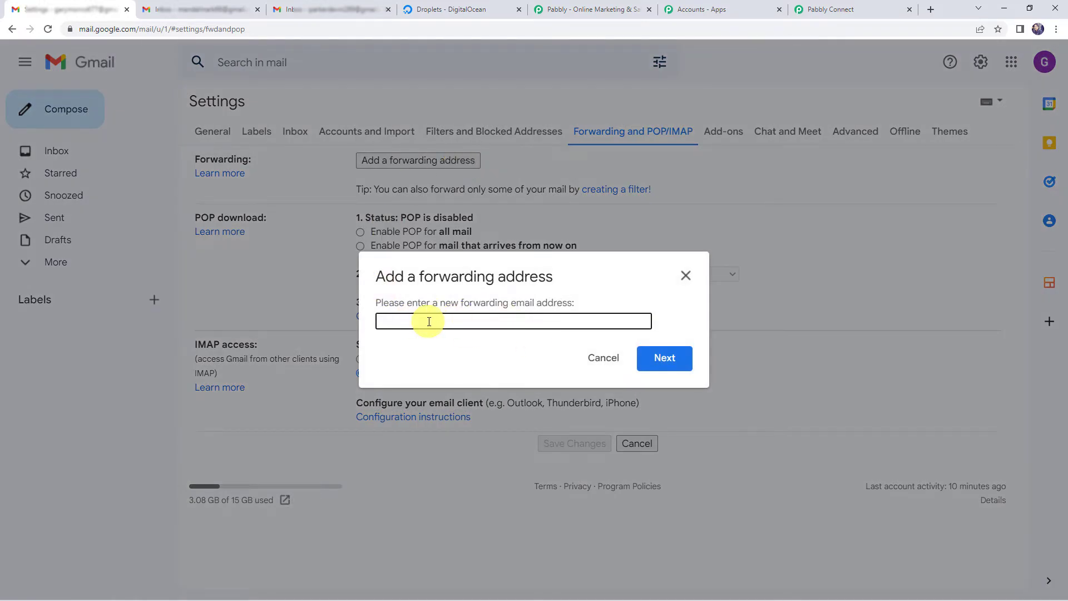
{"action": "right_click", "coordinate": [429, 322]}
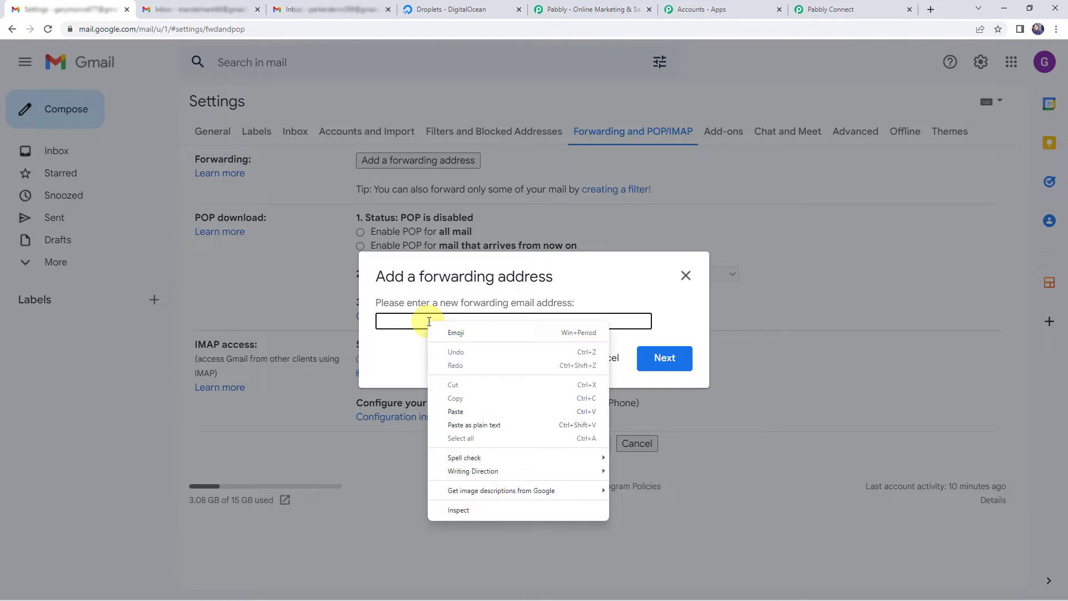
{"action": "left_click", "coordinate": [461, 413]}
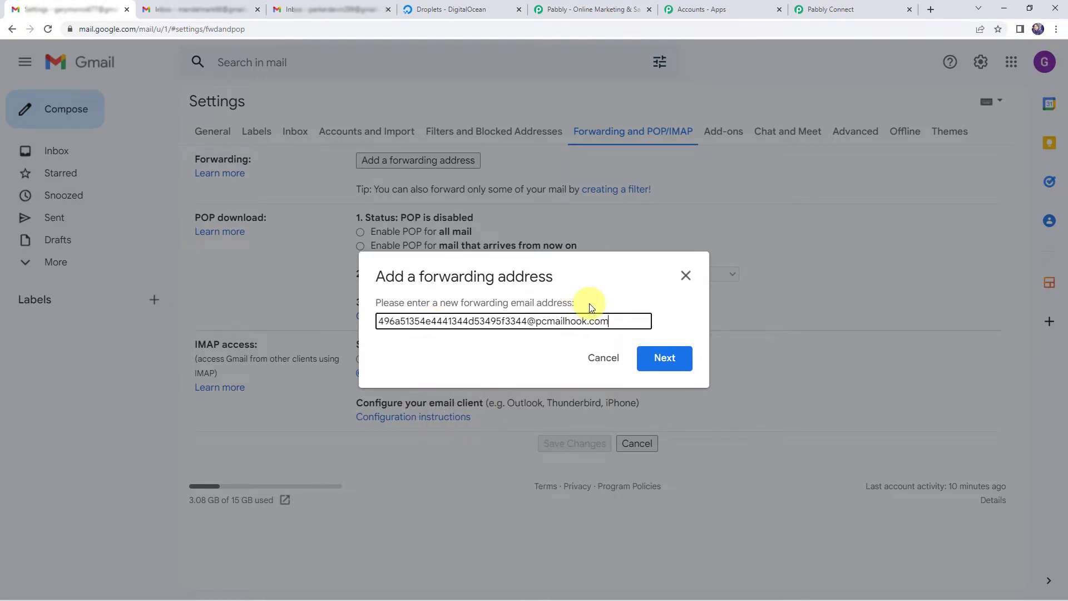
{"action": "left_click", "coordinate": [660, 359]}
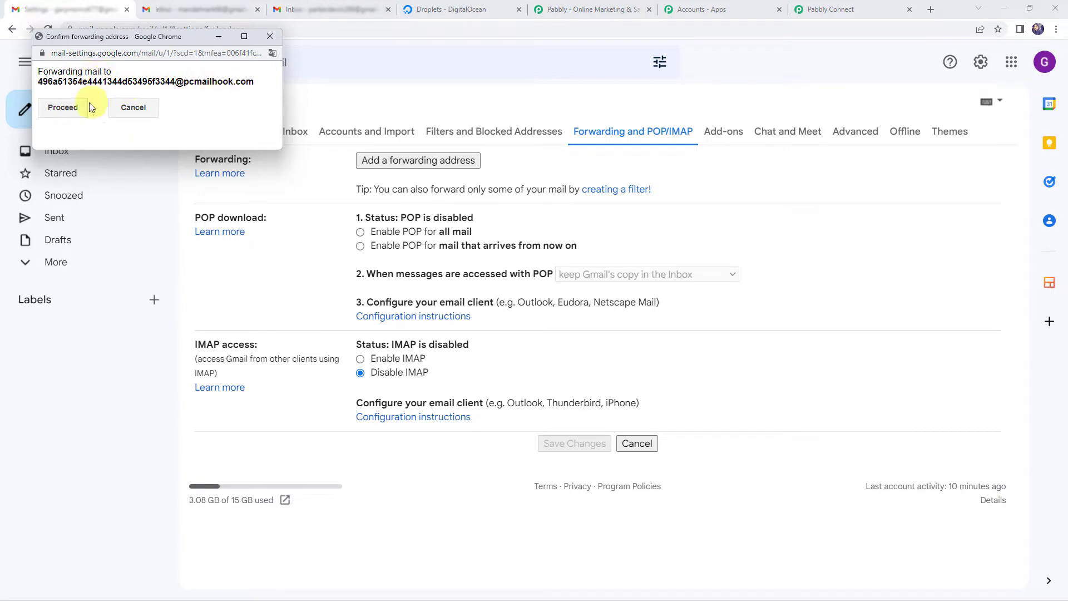
{"action": "left_click", "coordinate": [71, 108]}
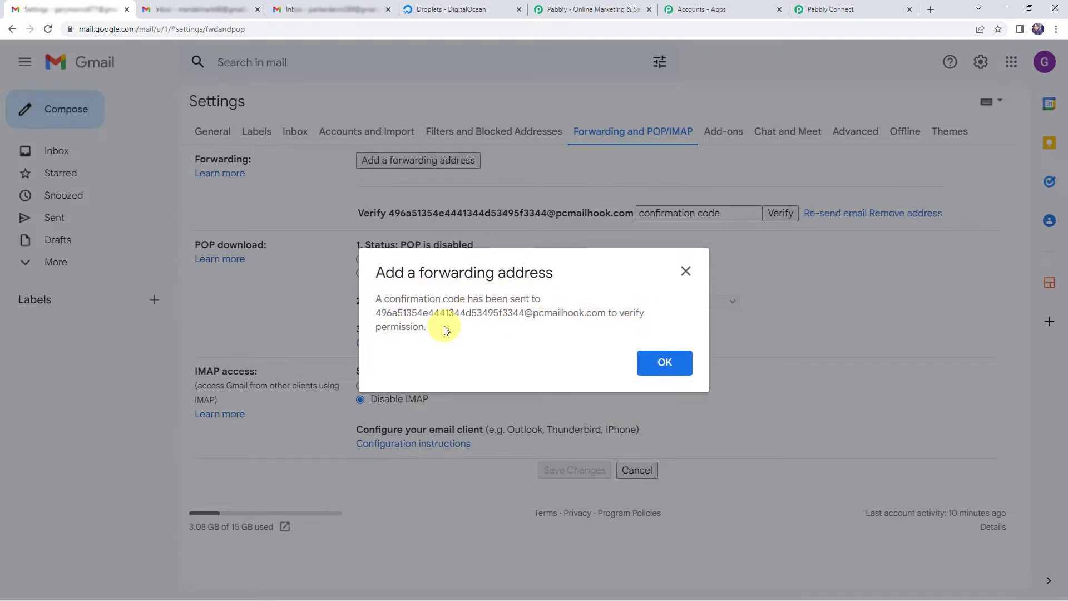
{"action": "left_click", "coordinate": [676, 369]}
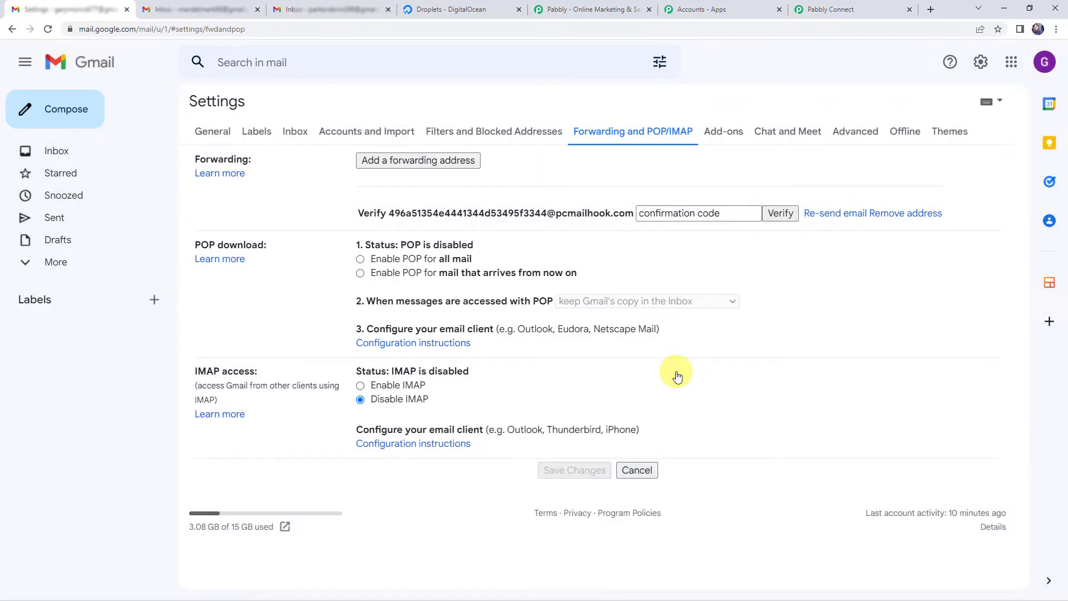
Switch to Pabbly Connect and examine the captured Email Parser response, including the full subject, for the forwarding confirmation code
{"action": "left_click", "coordinate": [689, 217]}
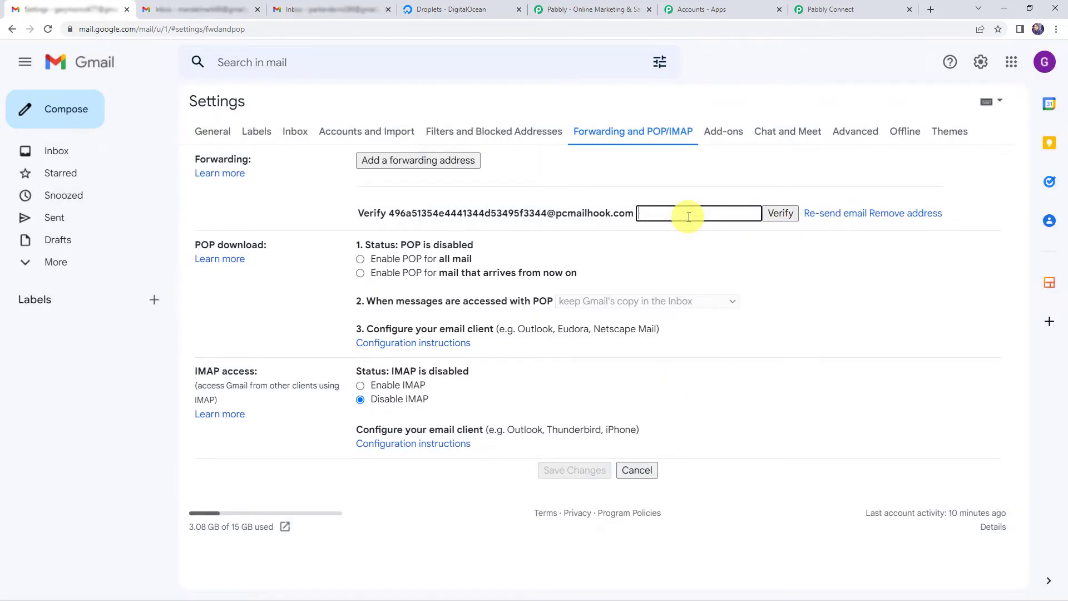
{"action": "left_click", "coordinate": [843, 11]}
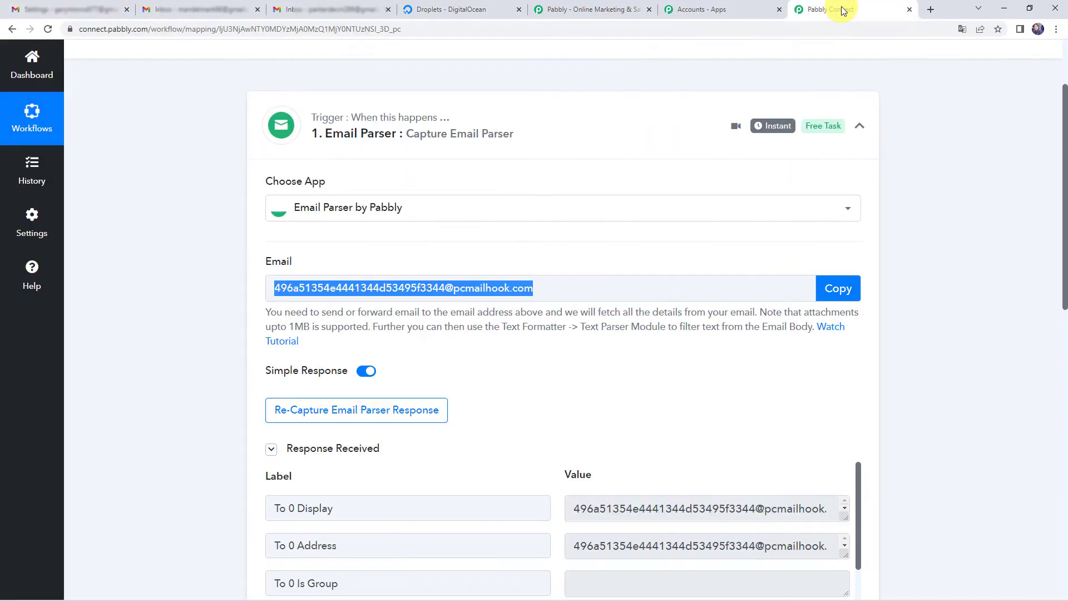
{"action": "scroll", "coordinate": [169, 352], "scroll_direction": "down", "scroll_amount": 5}
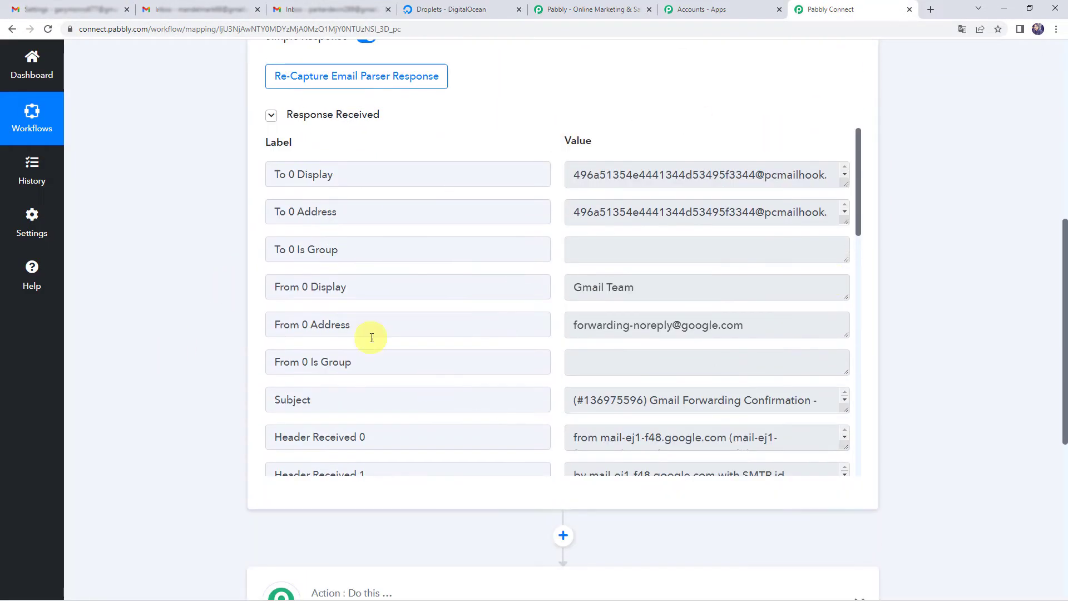
{"action": "scroll", "coordinate": [677, 318], "scroll_direction": "down", "scroll_amount": 1}
{"action": "scroll", "coordinate": [678, 319], "scroll_direction": "down", "scroll_amount": 1}
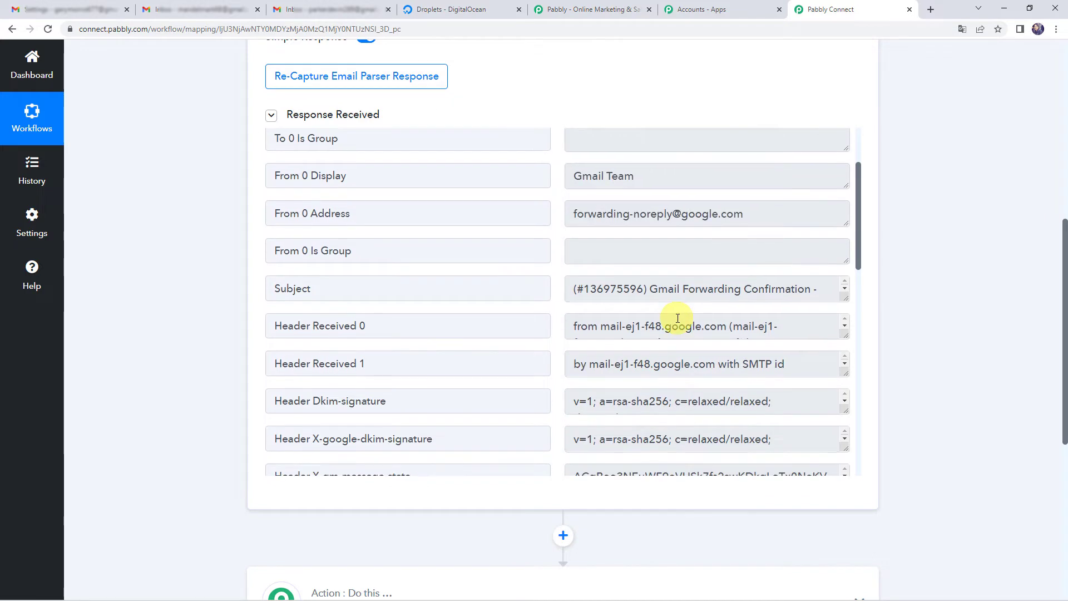
{"action": "scroll", "coordinate": [684, 317], "scroll_direction": "down", "scroll_amount": 1}
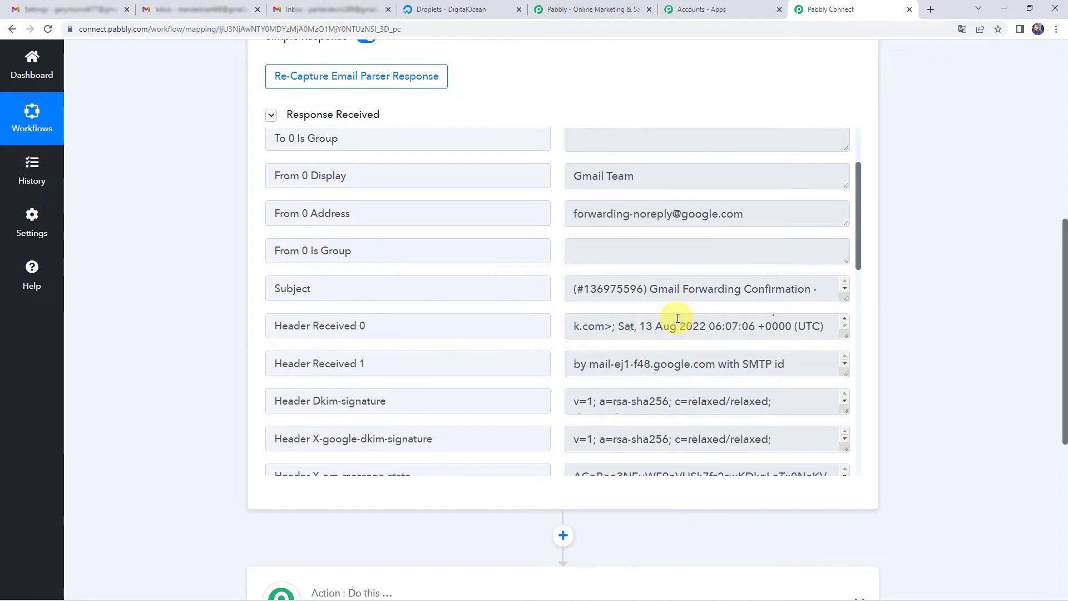
{"action": "left_click", "coordinate": [843, 294]}
{"action": "left_click_drag", "start_coordinate": [843, 298], "coordinate": [841, 368]}
{"action": "scroll", "coordinate": [373, 327], "scroll_direction": "down", "scroll_amount": 10}
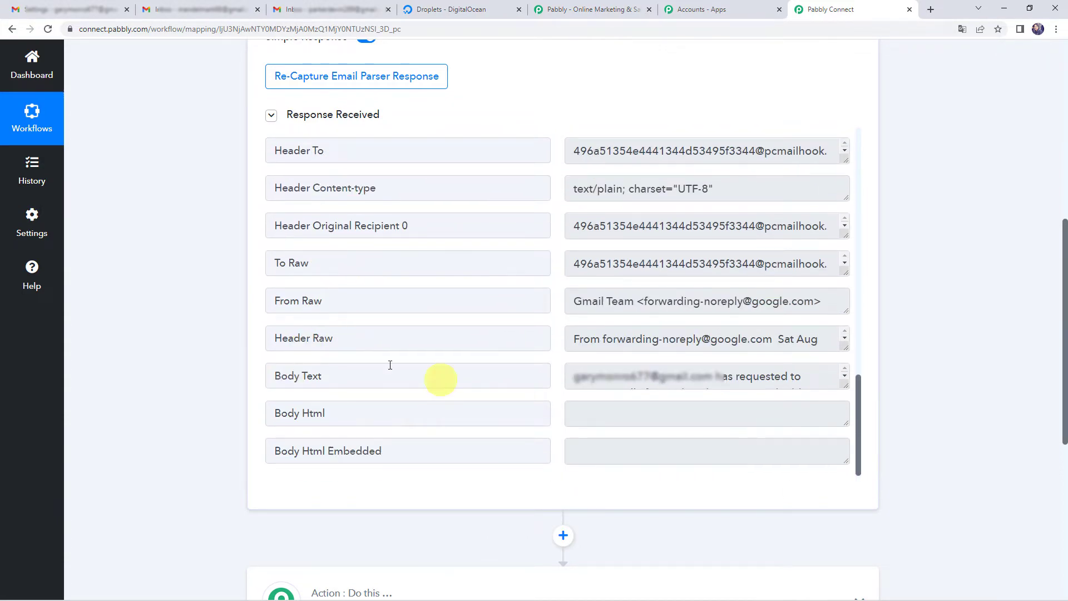
Expand the Body Text value in the Email Parser response and copy the forwarding confirmation code from it
{"action": "left_click_drag", "start_coordinate": [844, 386], "coordinate": [844, 473]}
{"action": "scroll", "coordinate": [498, 278], "scroll_direction": "down", "scroll_amount": 2}
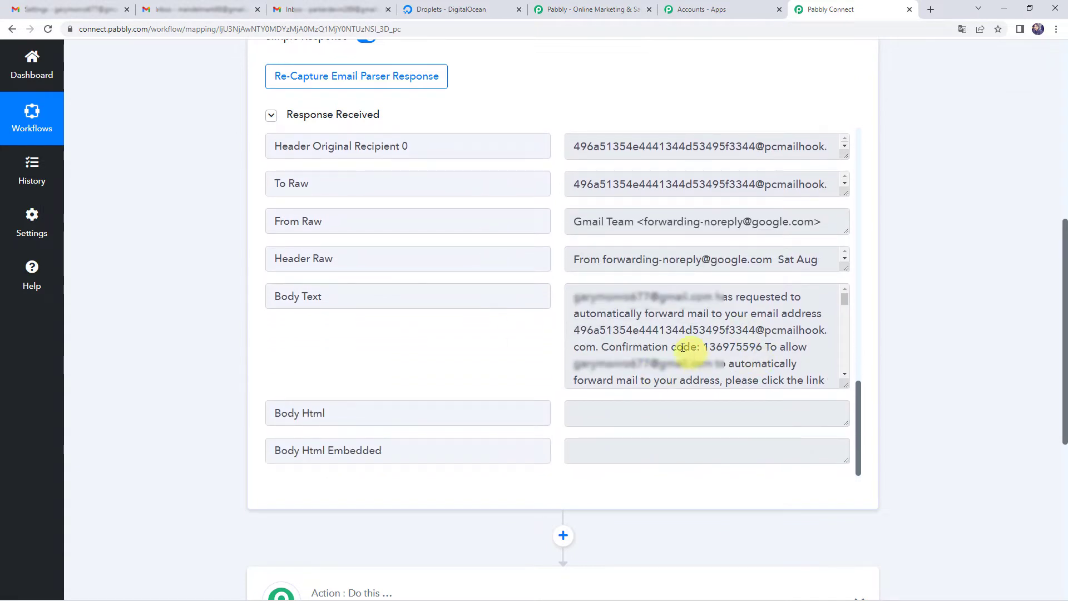
{"action": "left_click_drag", "start_coordinate": [706, 348], "coordinate": [761, 352]}
{"action": "key", "text": "ctrl+c"}
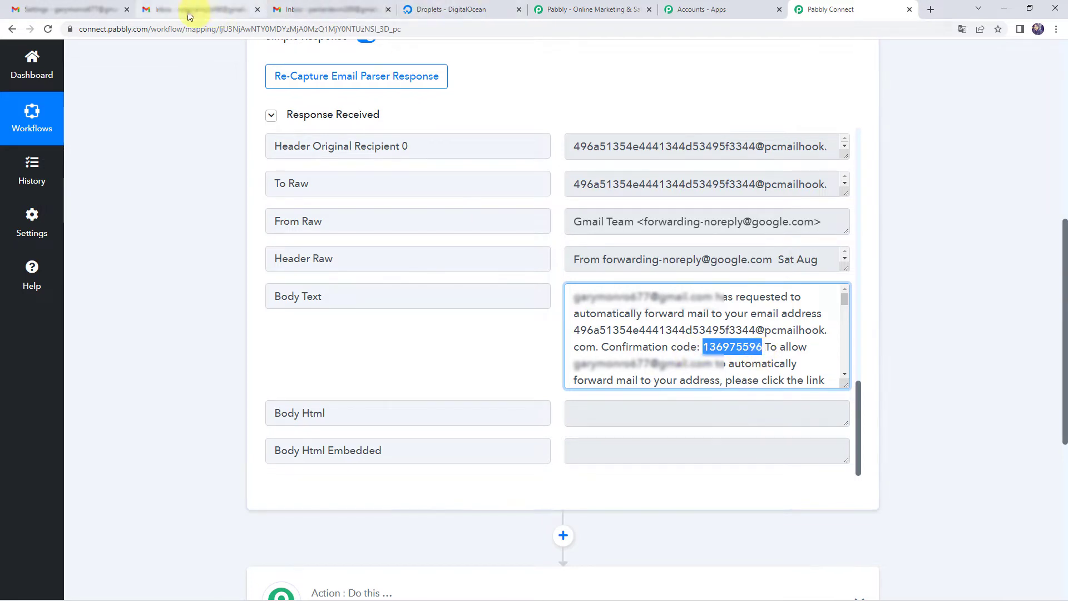
Verify the forwarding address in the first Gmail account with the confirmation code, and save the option to forward a copy of incoming mail
{"action": "left_click", "coordinate": [99, 16]}
{"action": "key", "text": "ctrl+v"}
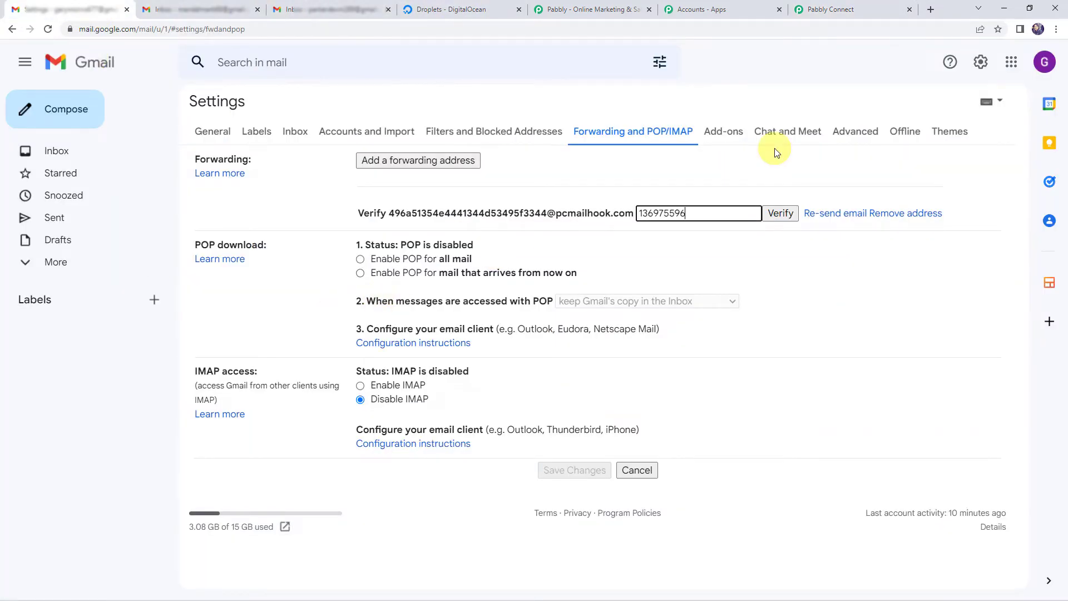
{"action": "left_click", "coordinate": [775, 214]}
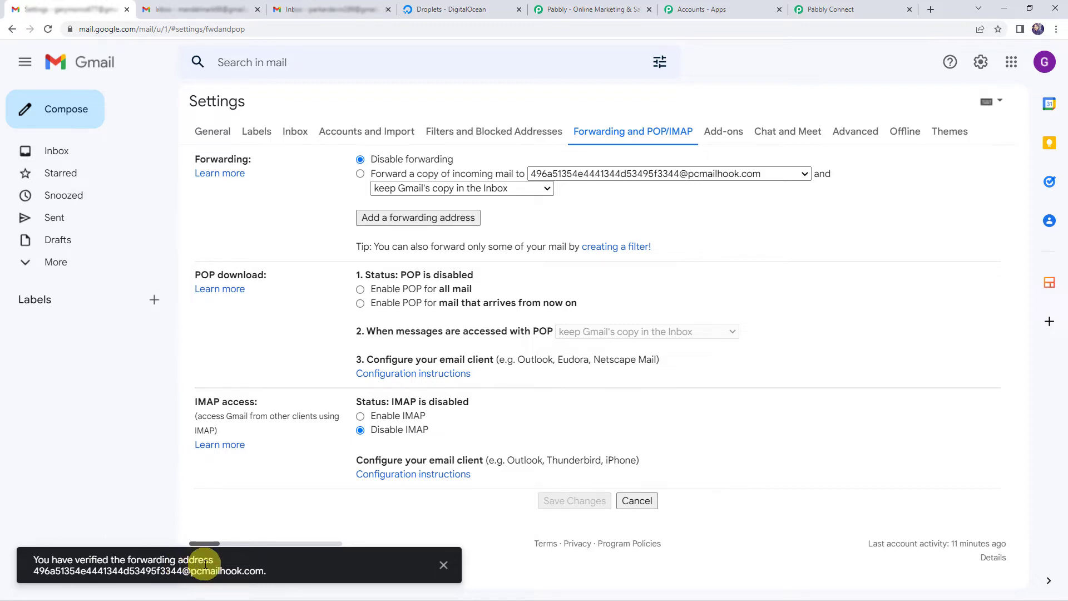
{"action": "left_click", "coordinate": [360, 176]}
{"action": "left_click", "coordinate": [582, 501]}
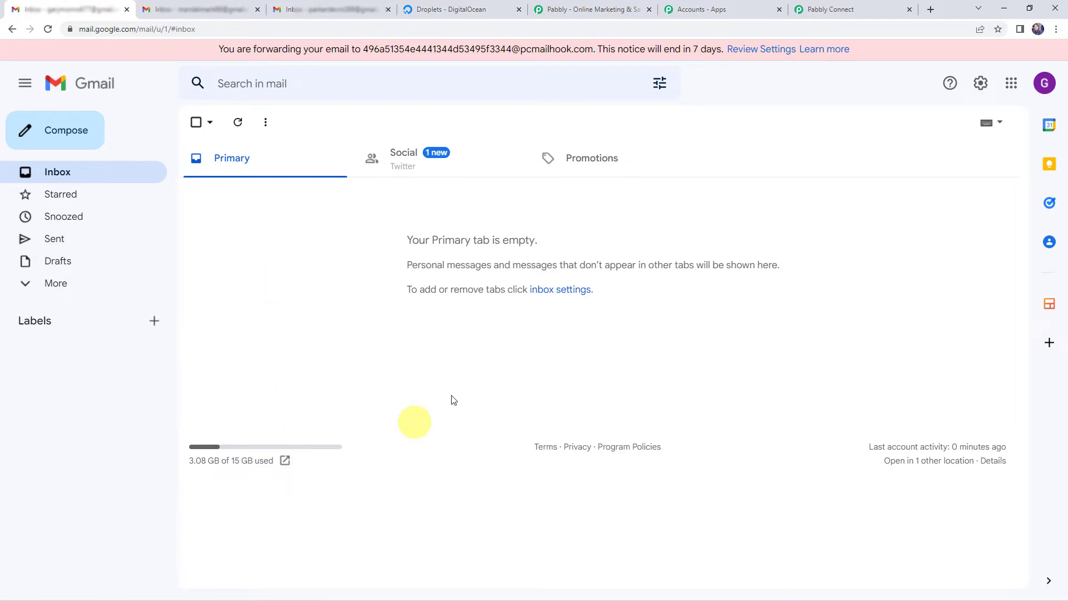
Switch to Pabbly Connect and recapture the Email Parser response, accepting the recapture confirmation
{"action": "left_click", "coordinate": [857, 16]}
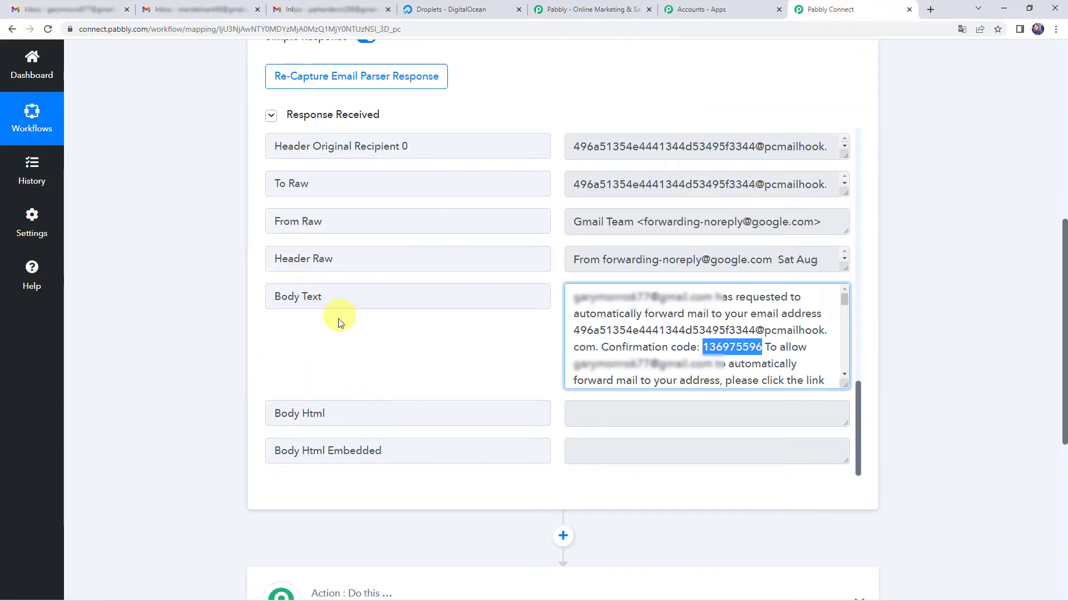
{"action": "scroll", "coordinate": [333, 328], "scroll_direction": "up", "scroll_amount": 3}
{"action": "scroll", "coordinate": [182, 271], "scroll_direction": "up", "scroll_amount": 3}
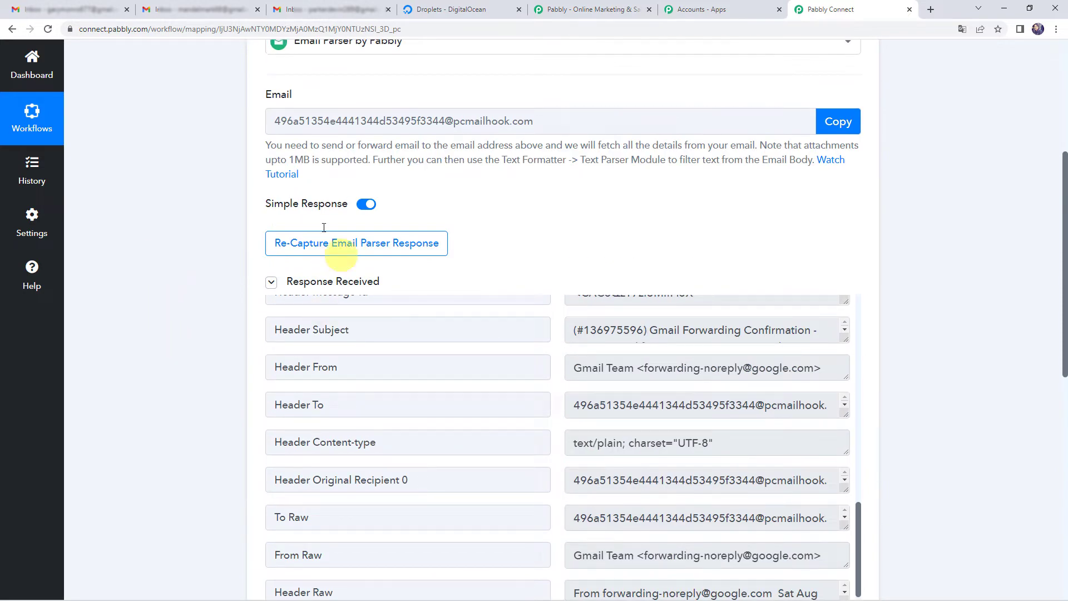
{"action": "left_click", "coordinate": [393, 252]}
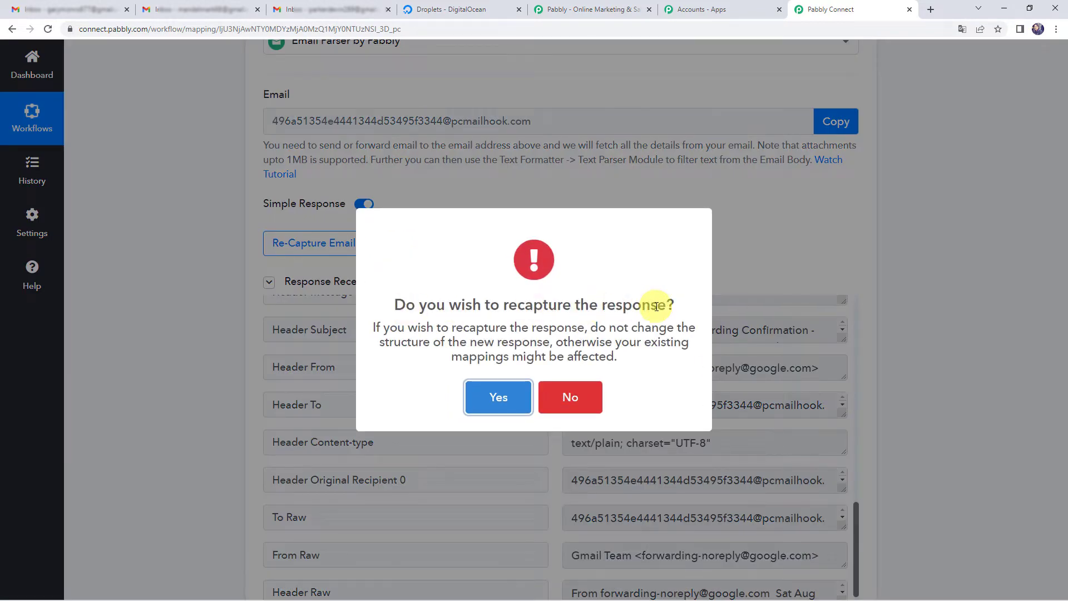
{"action": "left_click", "coordinate": [489, 398]}
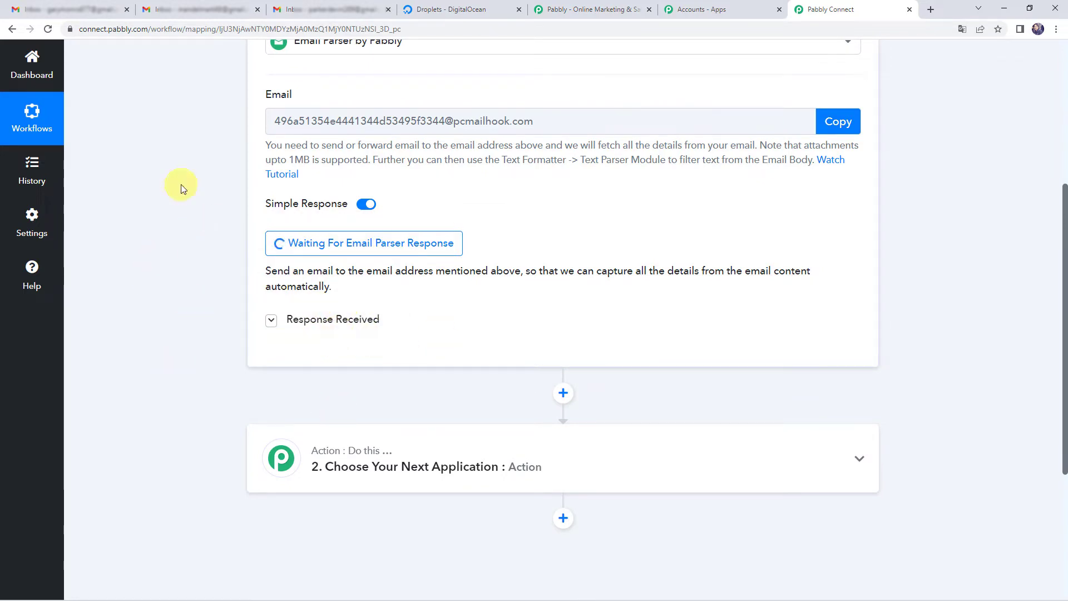
Send the "New Droplet Requirement" email from the second Gmail account to the first, and open it in the receiving inbox
{"action": "left_click", "coordinate": [206, 9]}
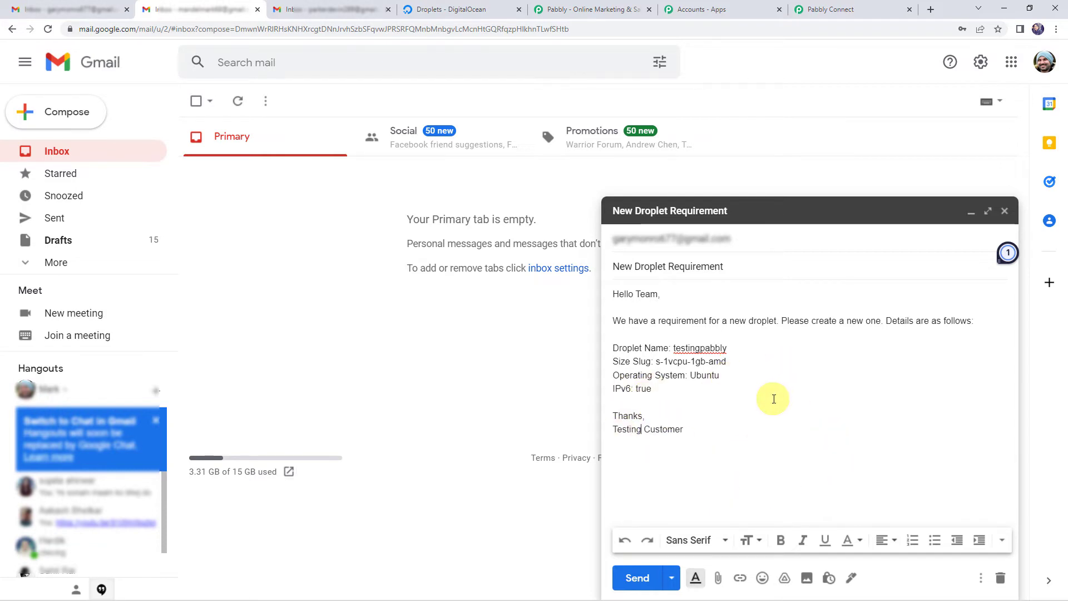
{"action": "left_click", "coordinate": [637, 577]}
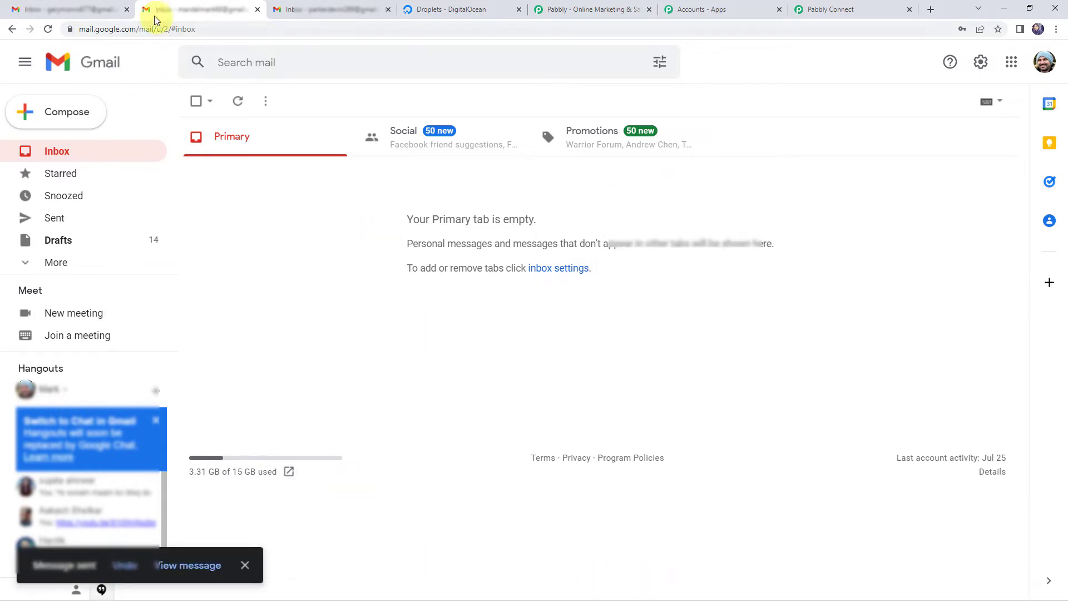
{"action": "left_click", "coordinate": [89, 3]}
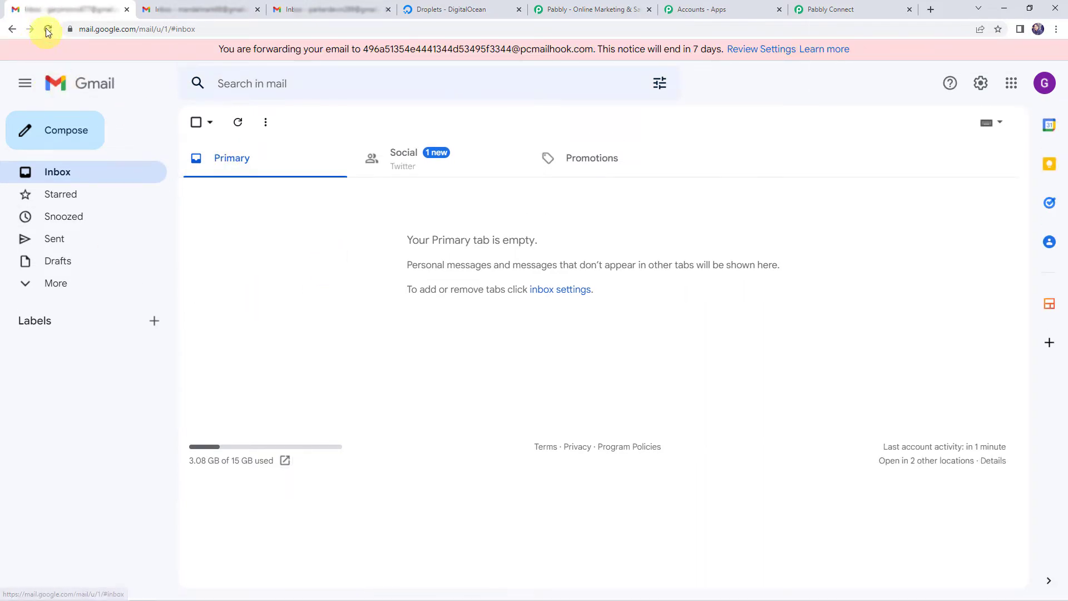
{"action": "left_click", "coordinate": [47, 29]}
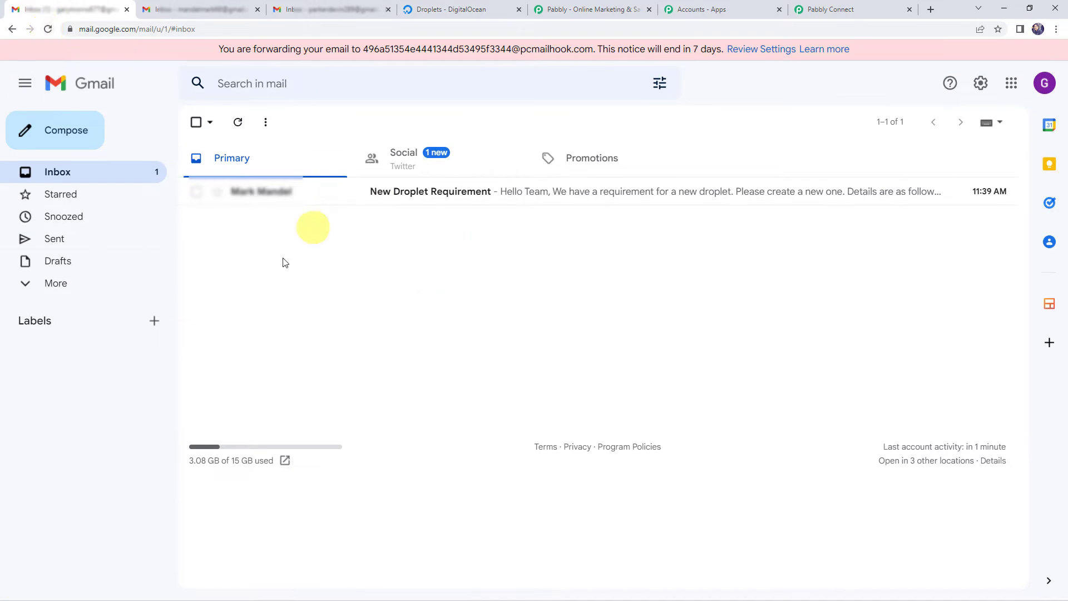
{"action": "left_click", "coordinate": [436, 194]}
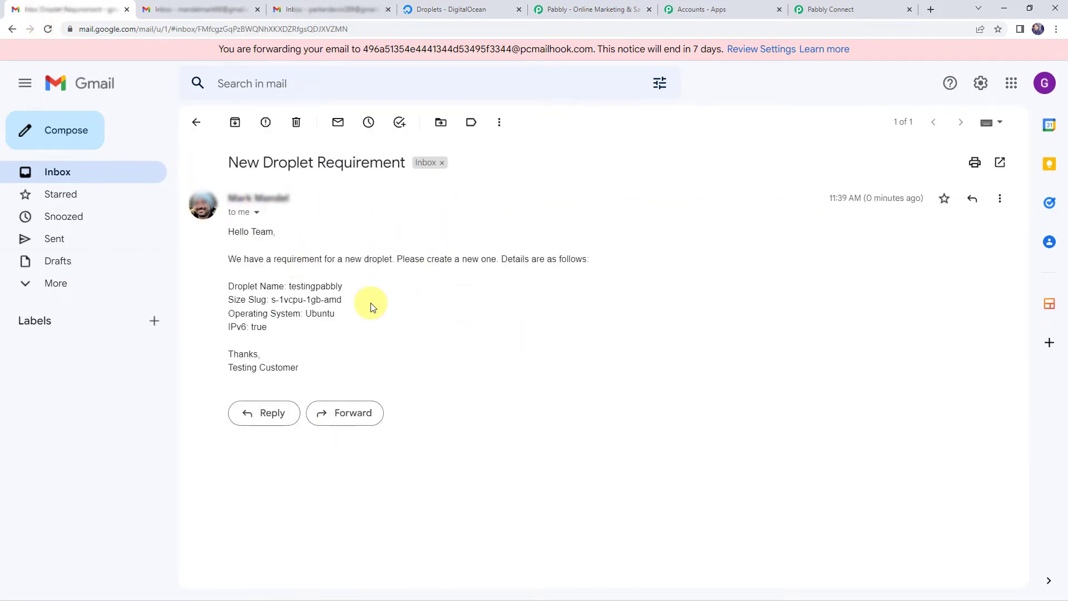
Switch to Pabbly Connect and examine the captured response's recipient, sender, subject and expanded Body Text for the droplet details
{"action": "left_click", "coordinate": [845, 14]}
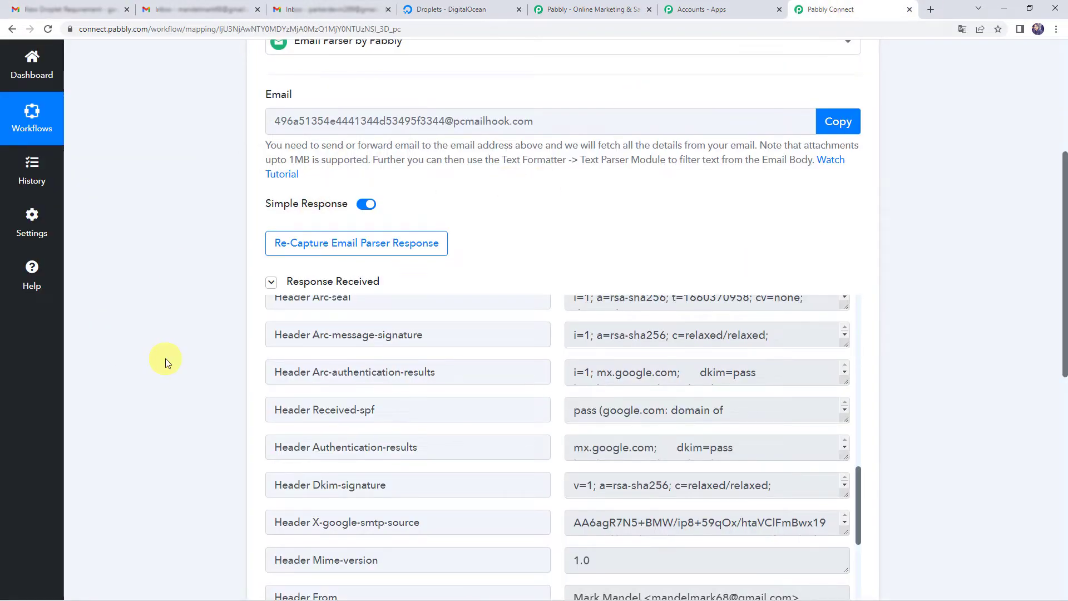
{"action": "scroll", "coordinate": [166, 358], "scroll_direction": "down", "scroll_amount": 2}
{"action": "scroll", "coordinate": [414, 362], "scroll_direction": "up", "scroll_amount": 7}
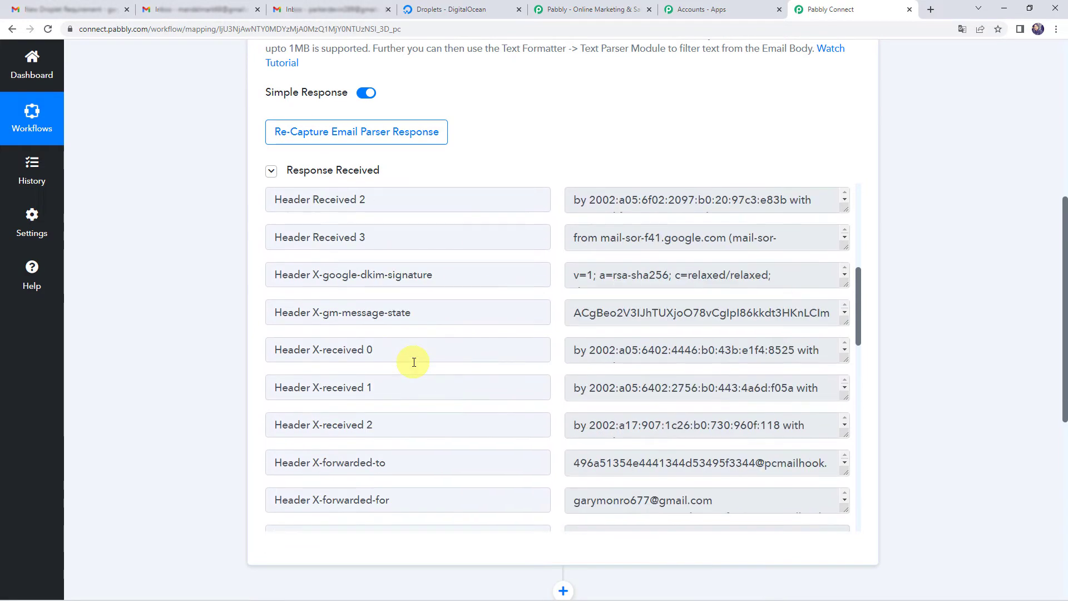
{"action": "scroll", "coordinate": [414, 362], "scroll_direction": "up", "scroll_amount": 7}
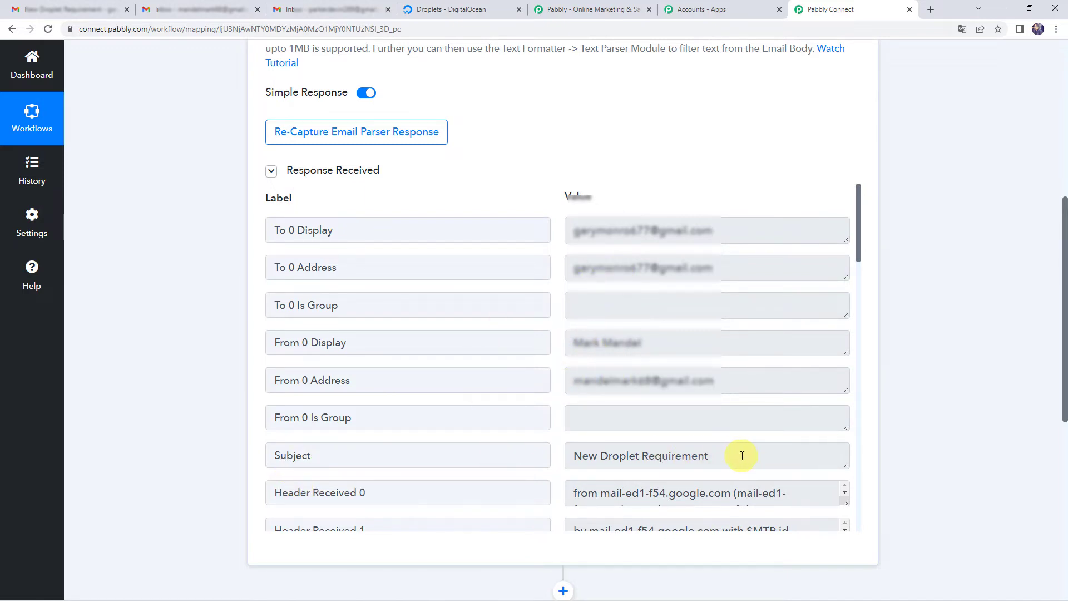
{"action": "scroll", "coordinate": [455, 352], "scroll_direction": "down", "scroll_amount": 12}
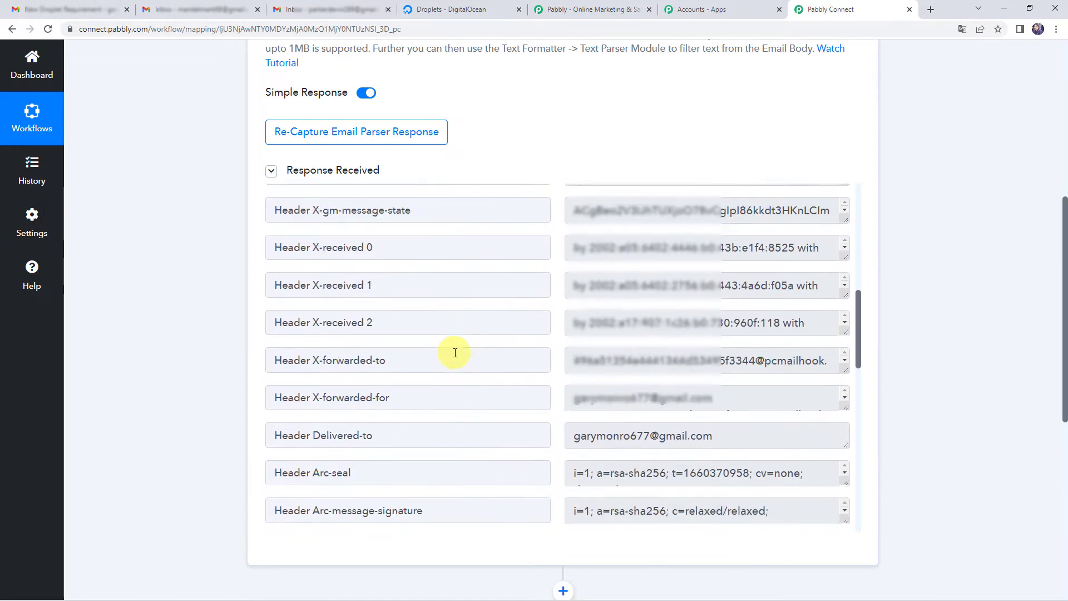
{"action": "scroll", "coordinate": [455, 352], "scroll_direction": "down", "scroll_amount": 10}
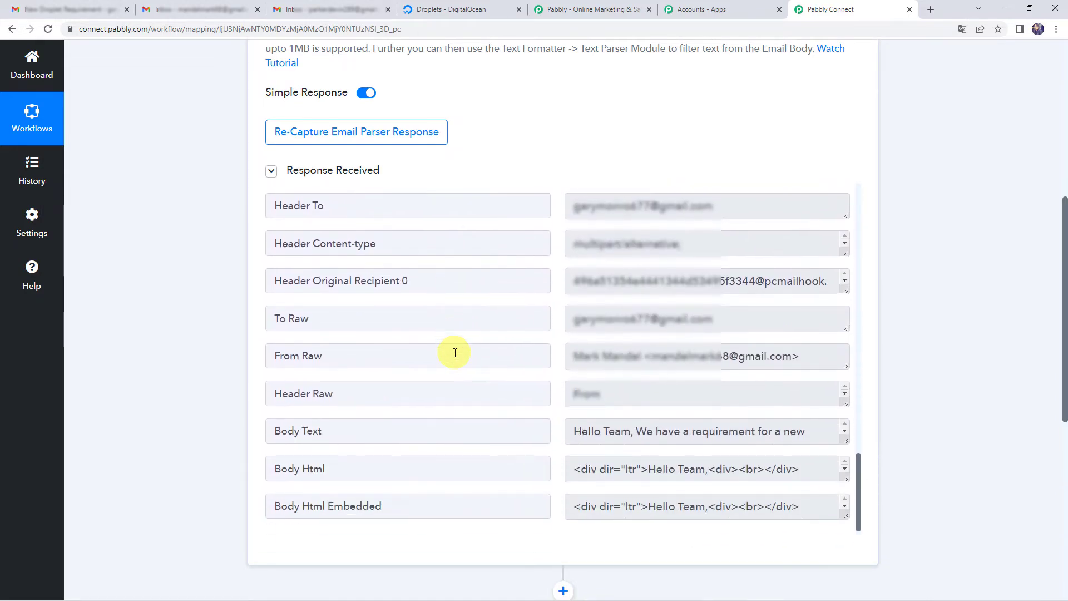
{"action": "scroll", "coordinate": [154, 382], "scroll_direction": "down", "scroll_amount": 3}
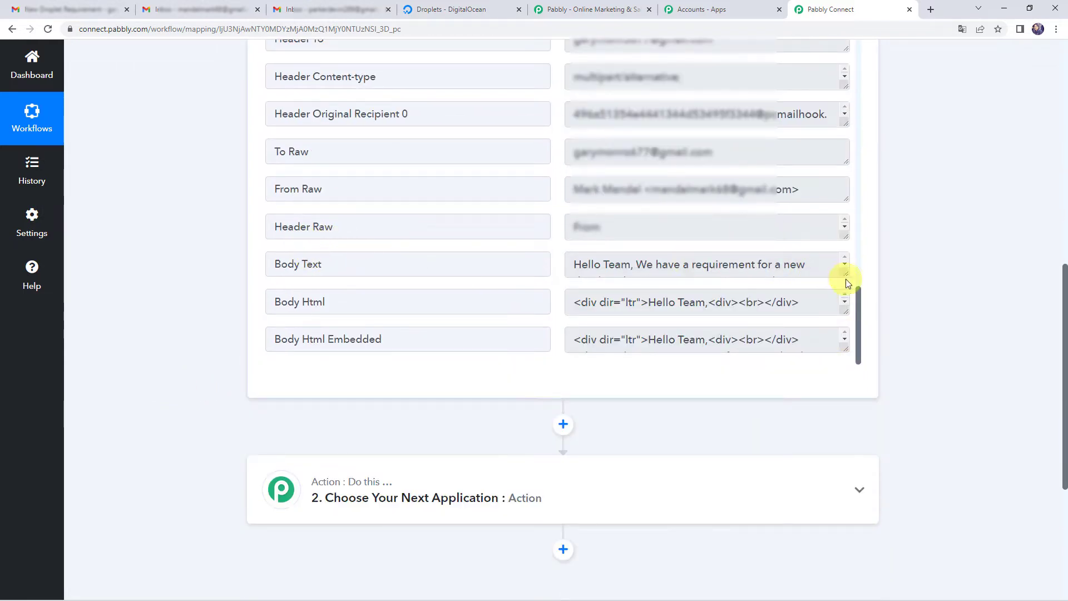
{"action": "left_click_drag", "start_coordinate": [845, 281], "coordinate": [847, 359]}
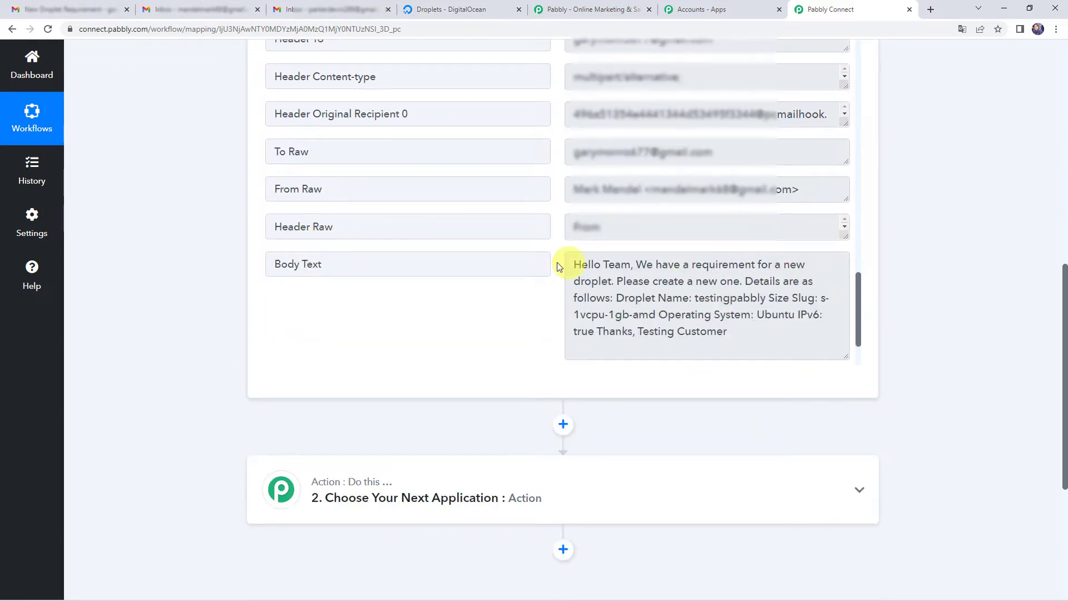
{"action": "left_click_drag", "start_coordinate": [577, 261], "coordinate": [788, 298]}
{"action": "left_click", "coordinate": [769, 281]}
{"action": "left_click_drag", "start_coordinate": [608, 315], "coordinate": [741, 315]}
{"action": "left_click", "coordinate": [522, 362]}
Choose Filter by Pabbly as the app for the workflow's second step
{"action": "scroll", "coordinate": [474, 343], "scroll_direction": "down", "scroll_amount": 2}
{"action": "scroll", "coordinate": [198, 391], "scroll_direction": "down", "scroll_amount": 5}
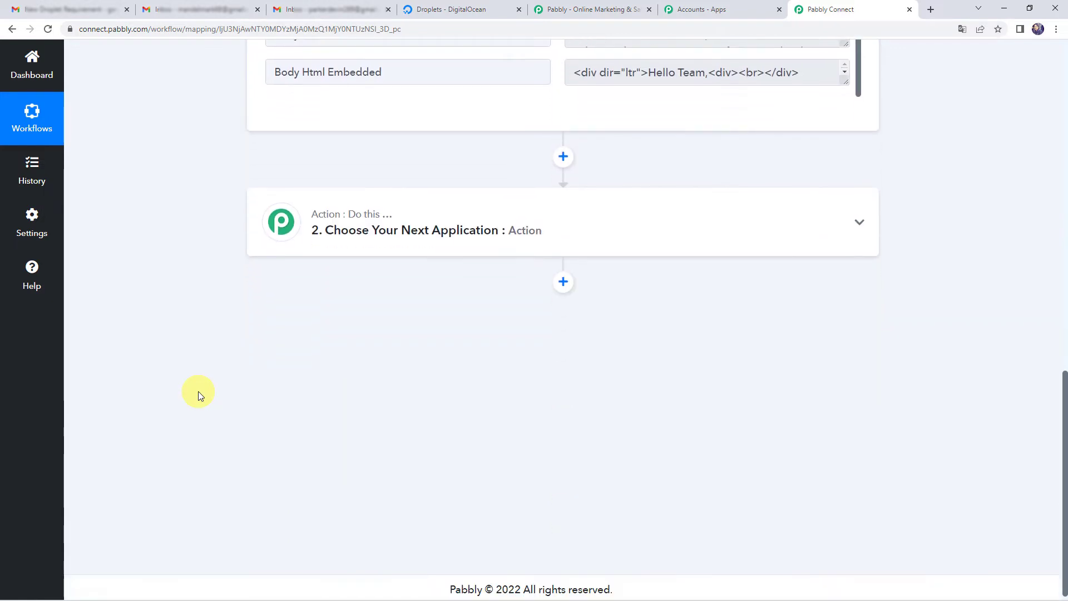
{"action": "left_click", "coordinate": [496, 202]}
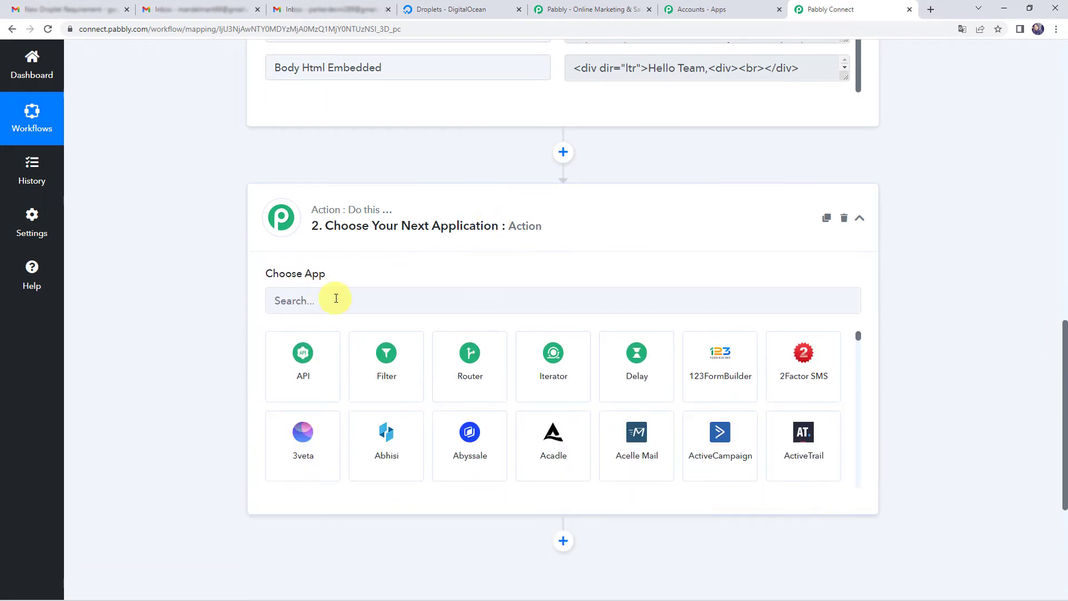
{"action": "left_click", "coordinate": [336, 299]}
{"action": "left_click", "coordinate": [387, 366]}
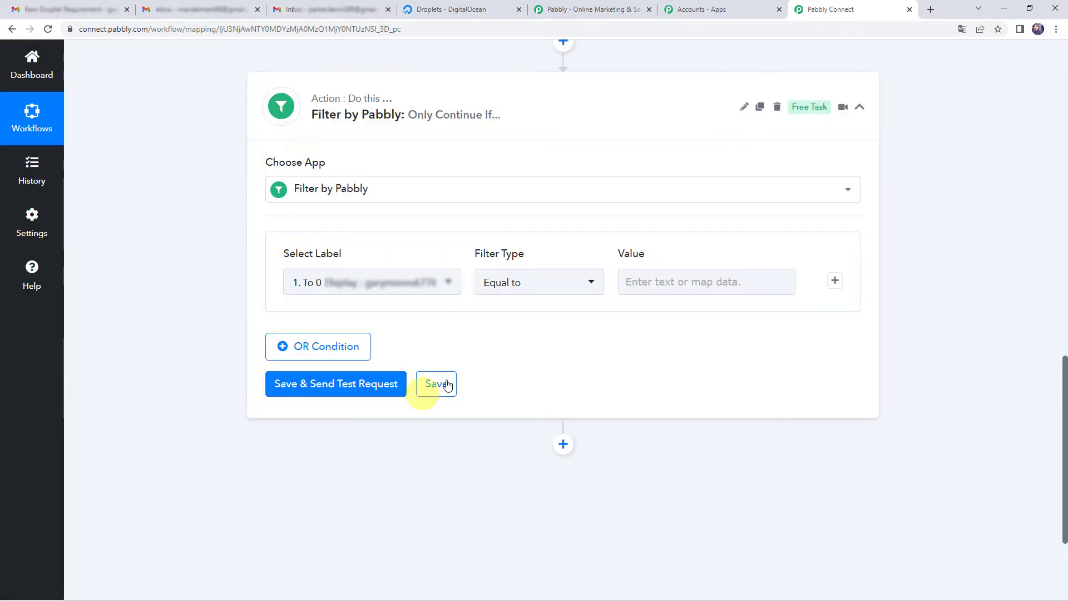
Set the first filter condition's label to Header Subject from the captured Email Parser response
{"action": "left_click", "coordinate": [296, 278]}
{"action": "left_click", "coordinate": [353, 285]}
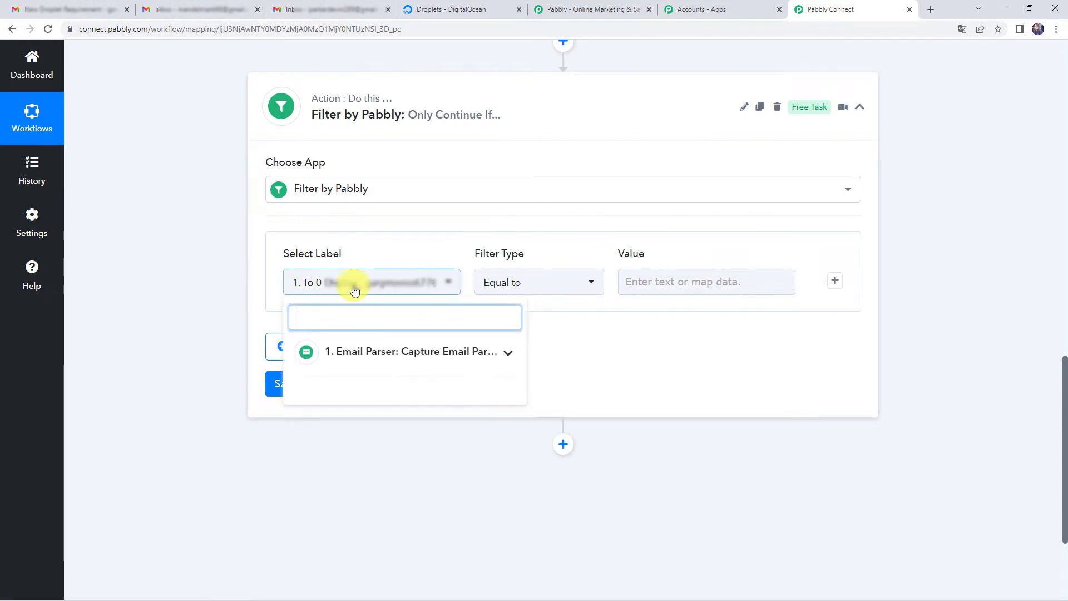
{"action": "left_click", "coordinate": [369, 359]}
{"action": "scroll", "coordinate": [382, 446], "scroll_direction": "down", "scroll_amount": 5}
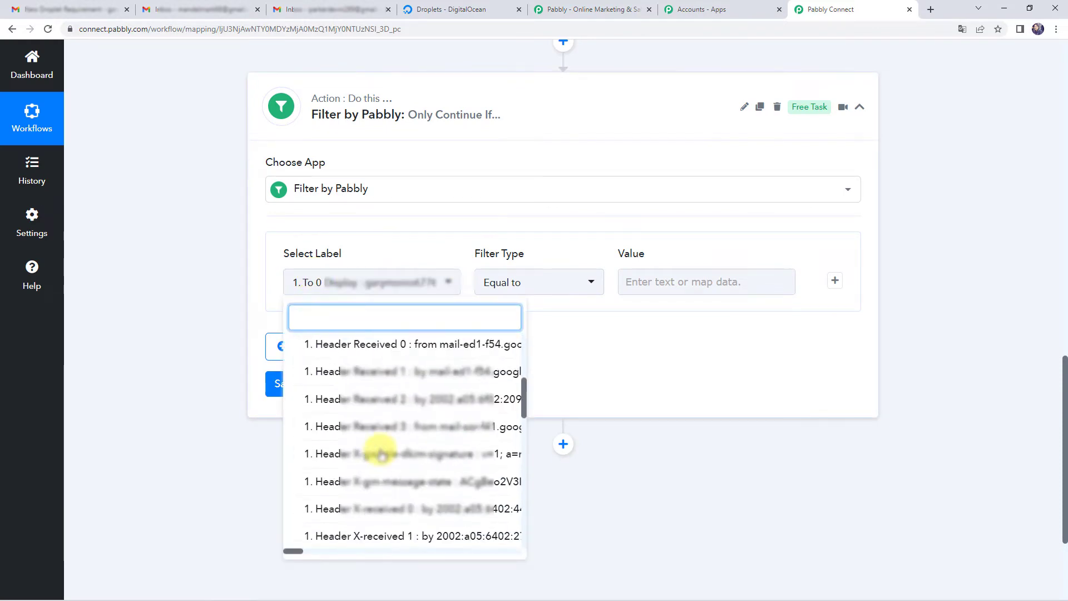
{"action": "scroll", "coordinate": [382, 454], "scroll_direction": "down", "scroll_amount": 5}
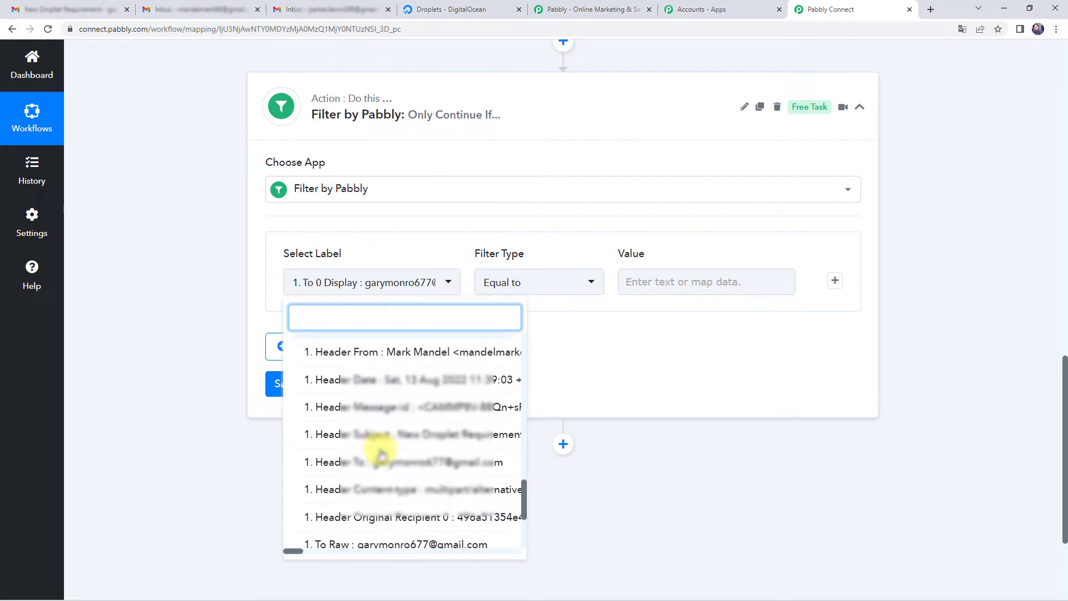
{"action": "left_click", "coordinate": [369, 435]}
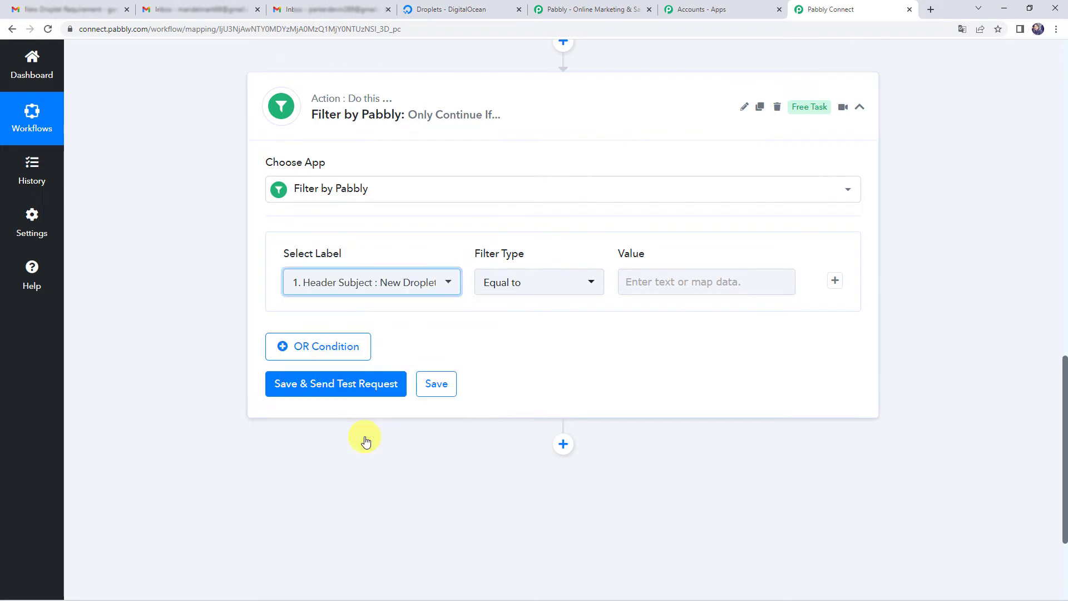
Set the first condition's filter type to Contains with the value "Droplet"
{"action": "left_click", "coordinate": [497, 280]}
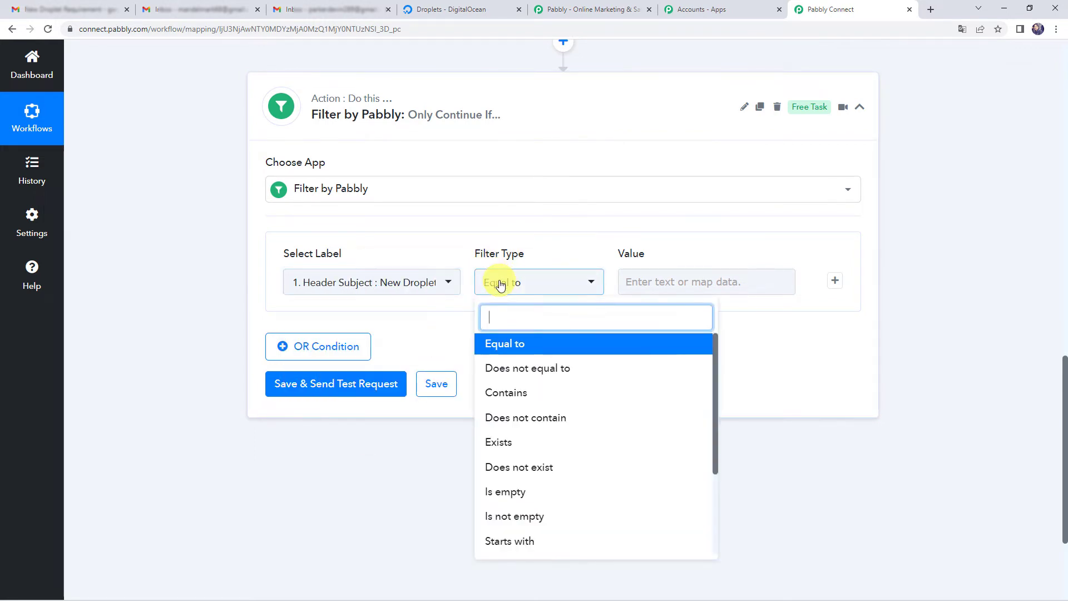
{"action": "left_click", "coordinate": [509, 389]}
{"action": "left_click", "coordinate": [641, 280]}
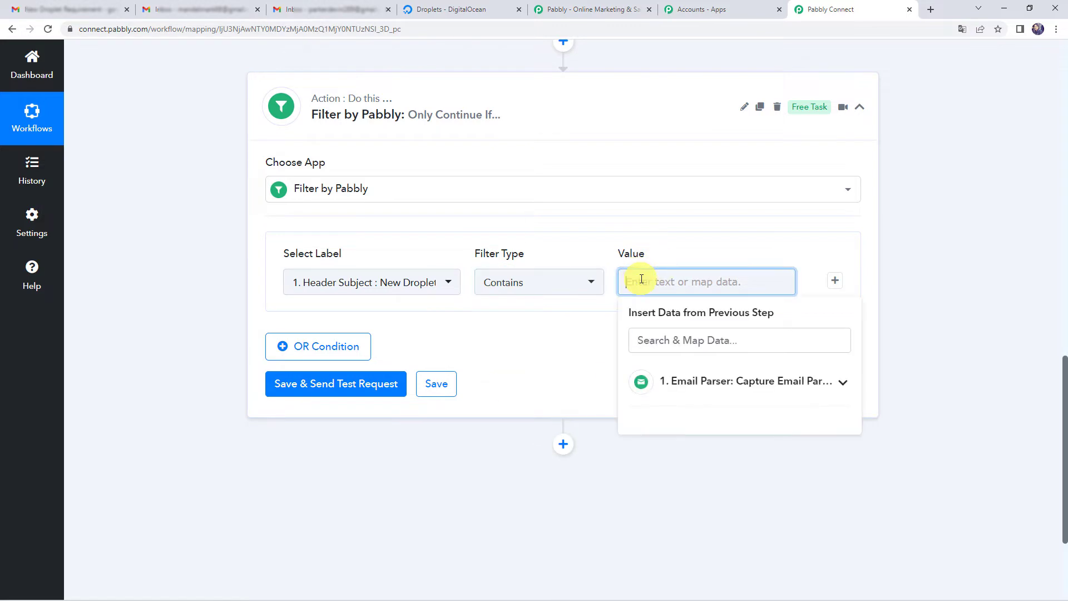
{"action": "type", "text": "Droplet"}
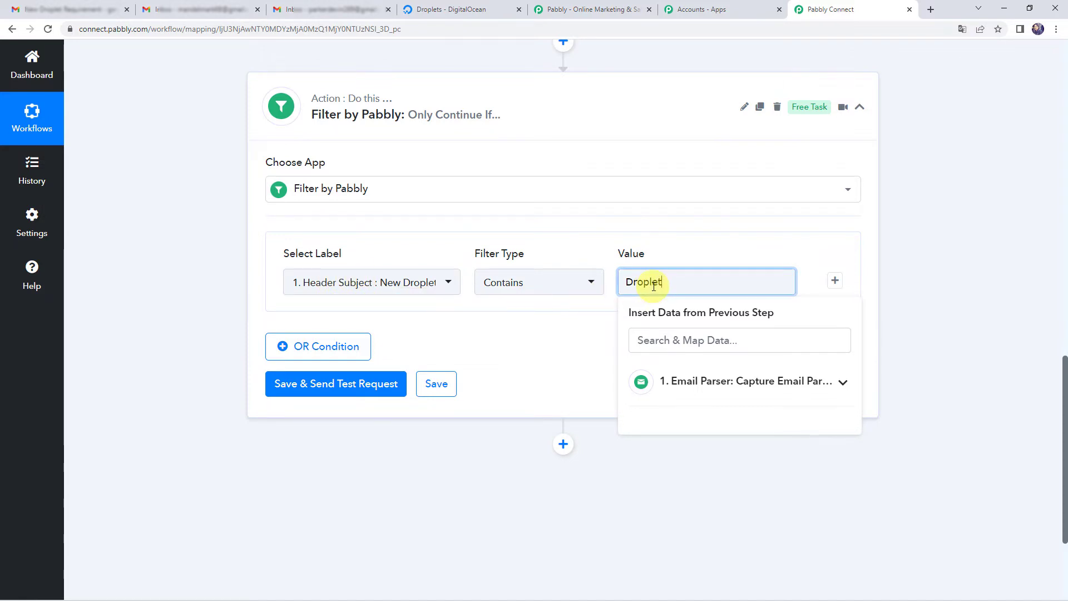
{"action": "left_click", "coordinate": [577, 319]}
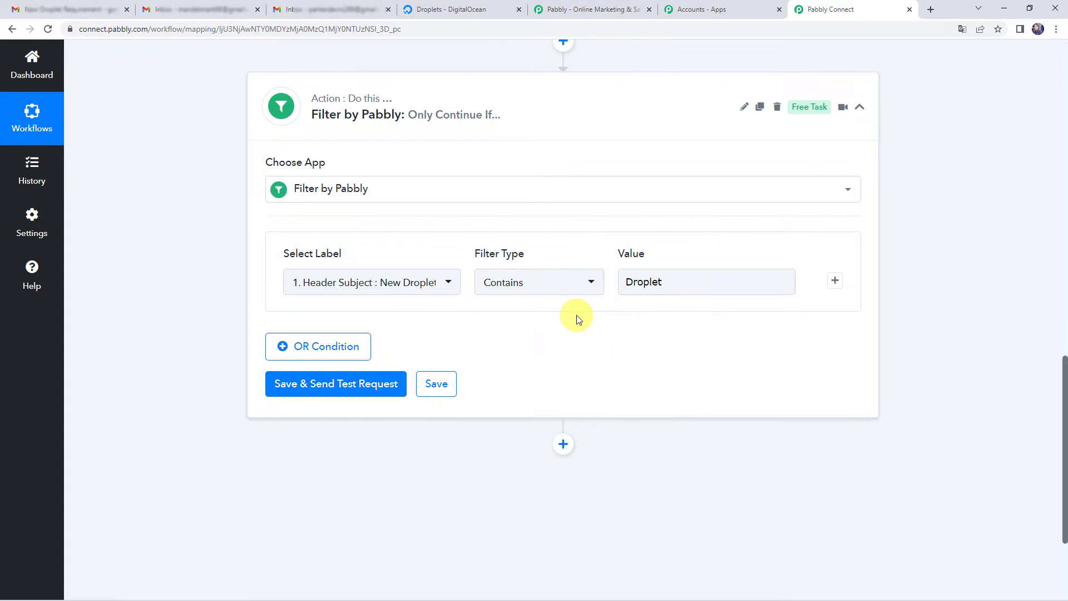
Add an OR condition to the filter and set its label to Header Subject from the captured trigger response
{"action": "left_click", "coordinate": [298, 350]}
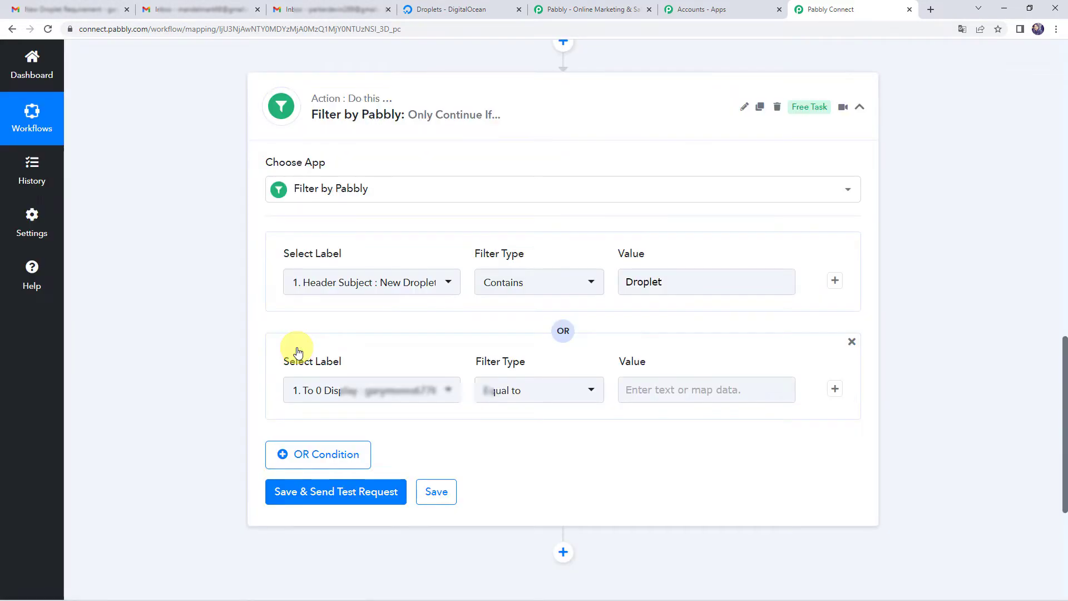
{"action": "left_click", "coordinate": [305, 391]}
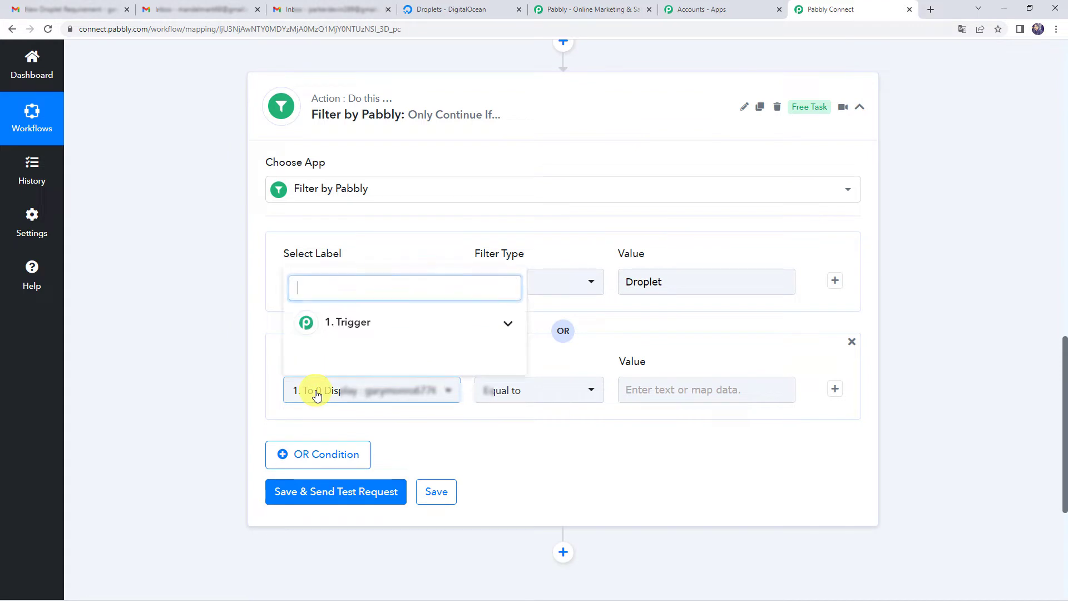
{"action": "left_click", "coordinate": [372, 338]}
{"action": "scroll", "coordinate": [372, 438], "scroll_direction": "down", "scroll_amount": 10}
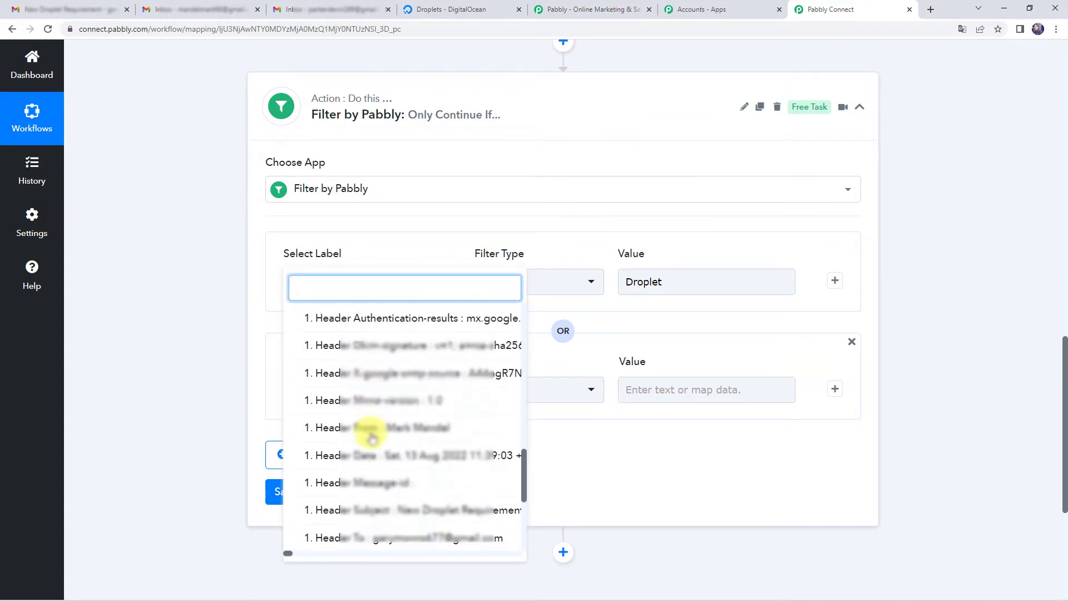
{"action": "scroll", "coordinate": [371, 438], "scroll_direction": "down", "scroll_amount": 4}
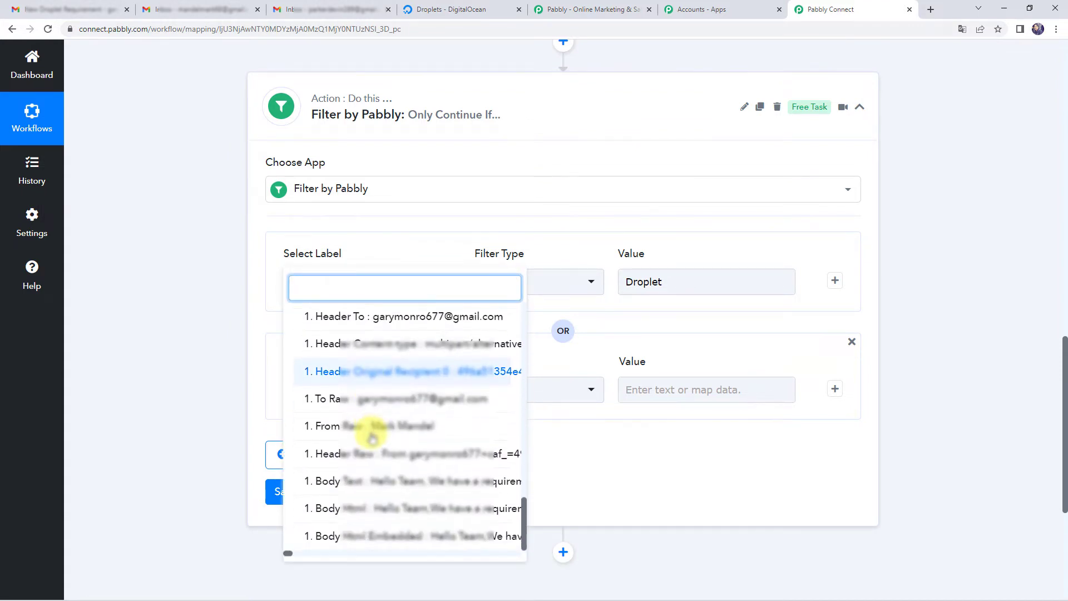
{"action": "scroll", "coordinate": [358, 378], "scroll_direction": "up", "scroll_amount": 2}
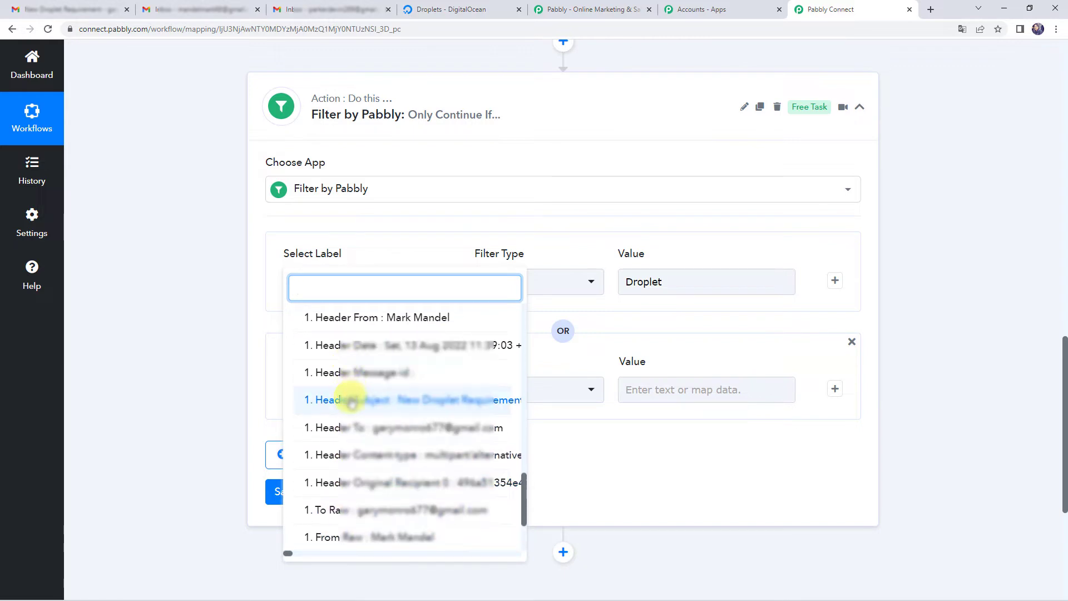
{"action": "left_click", "coordinate": [352, 400]}
Set the OR condition's filter type to Contains with the value "New Droplet"
{"action": "left_click", "coordinate": [492, 390]}
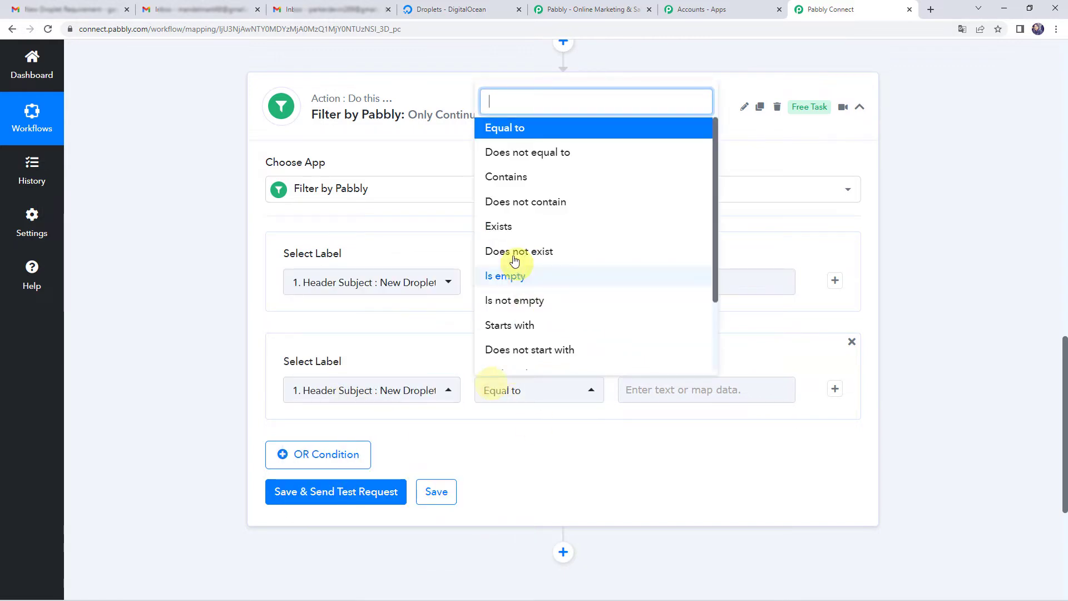
{"action": "left_click", "coordinate": [513, 179]}
{"action": "left_click", "coordinate": [656, 395]}
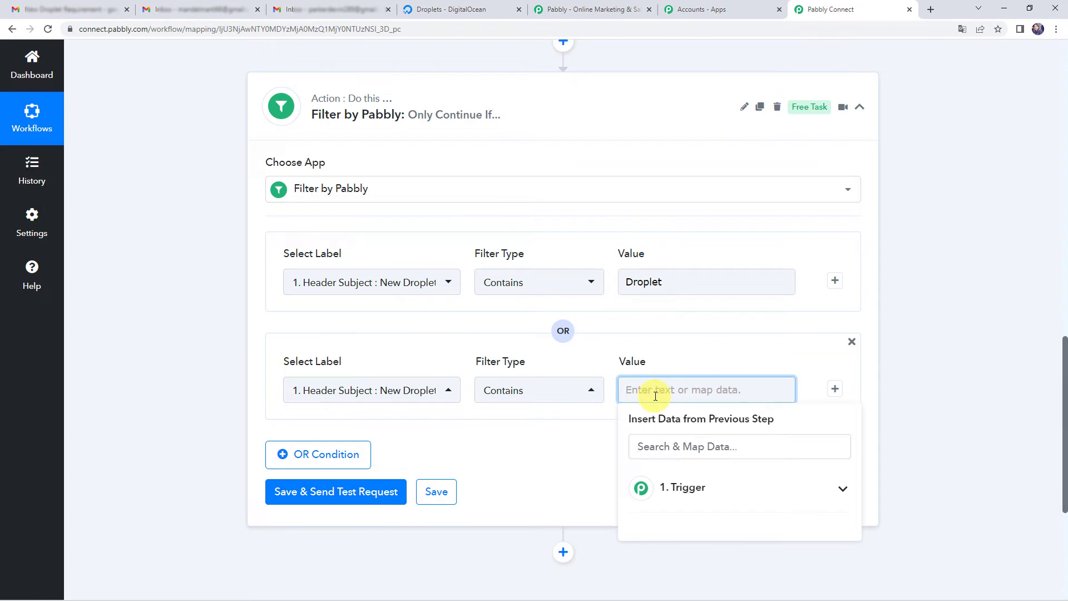
{"action": "type", "text": "New Droplet"}
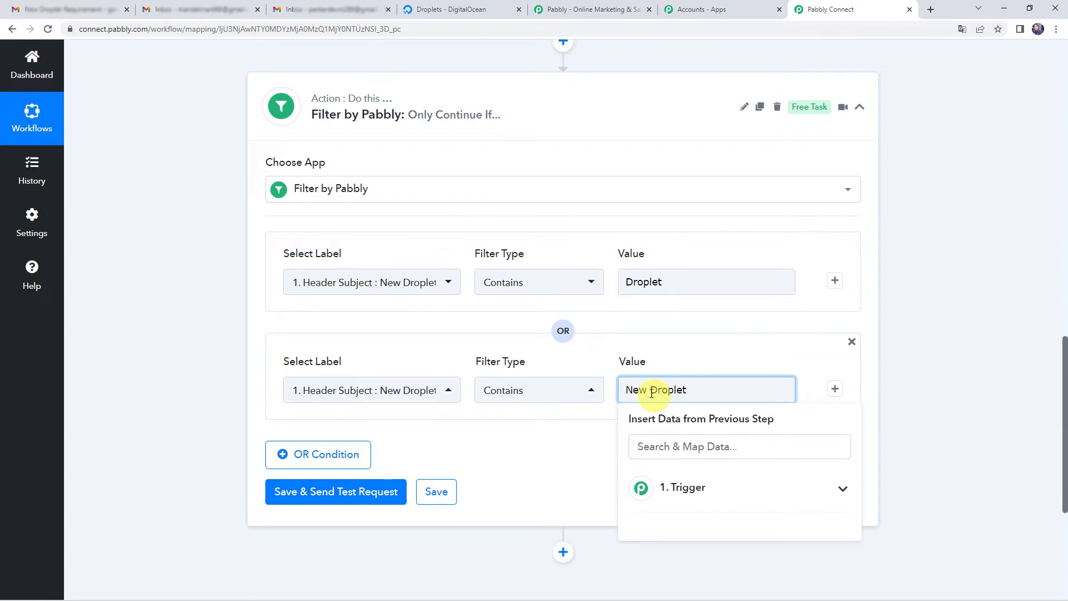
{"action": "left_click", "coordinate": [571, 455]}
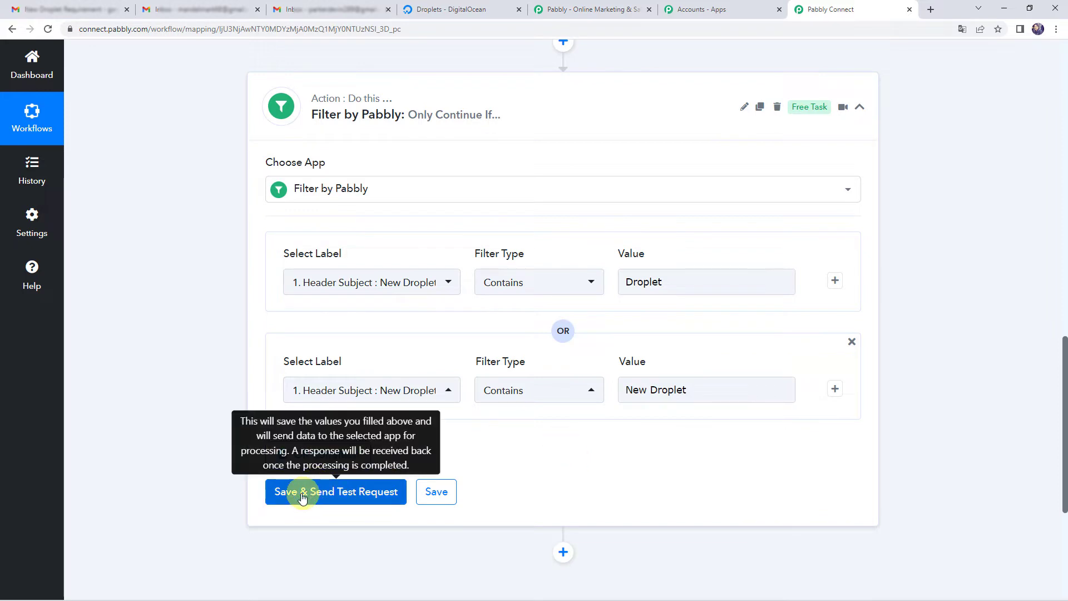
Save the filter with a test request and check the received response against both condition values
{"action": "left_click", "coordinate": [345, 495]}
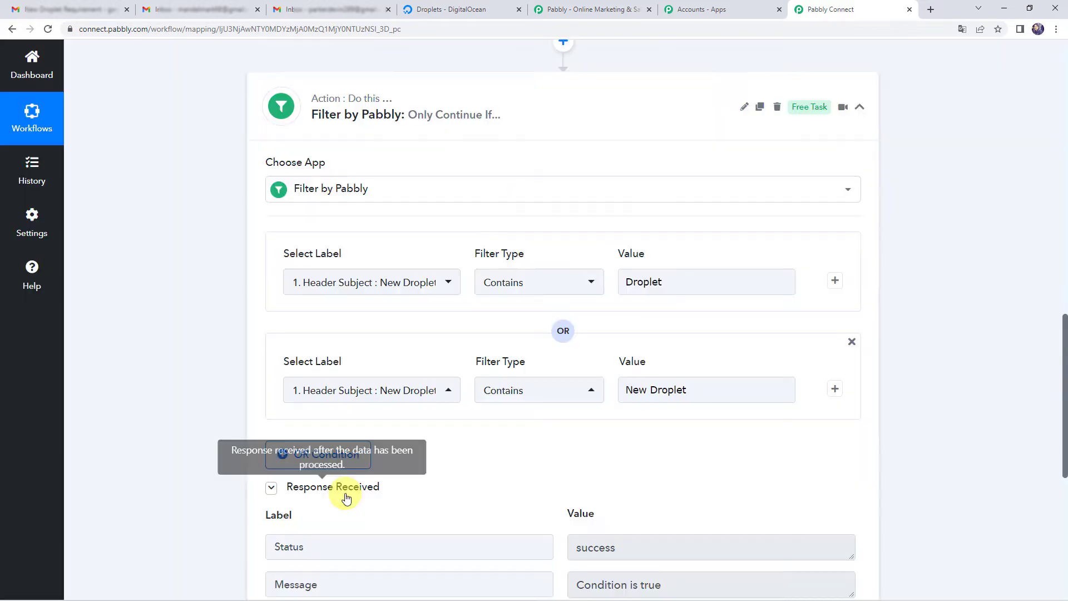
{"action": "scroll", "coordinate": [396, 435], "scroll_direction": "down", "scroll_amount": 3}
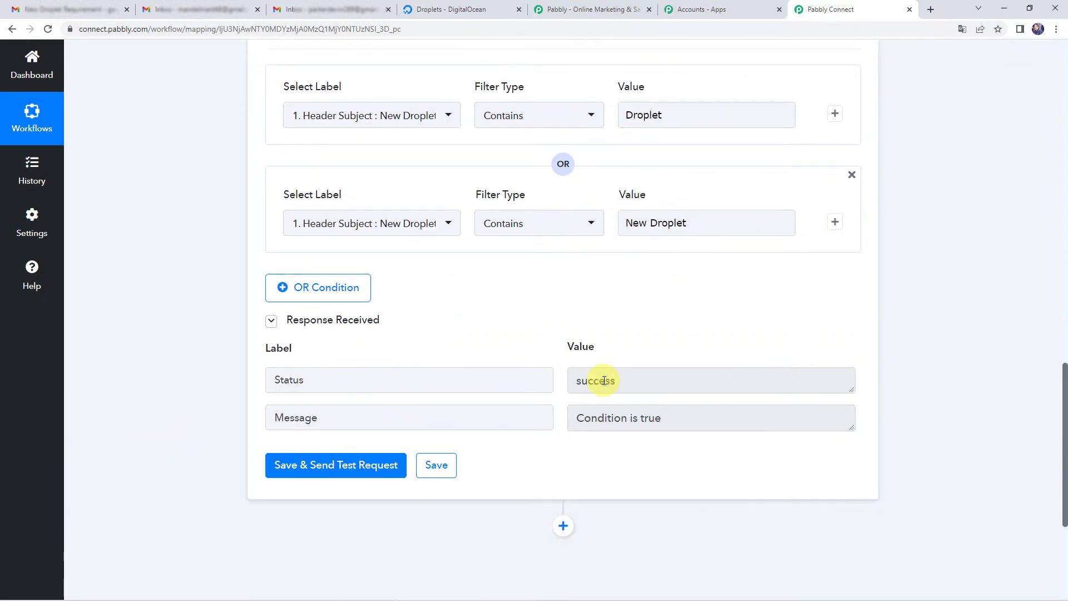
{"action": "left_click_drag", "start_coordinate": [679, 419], "coordinate": [558, 422]}
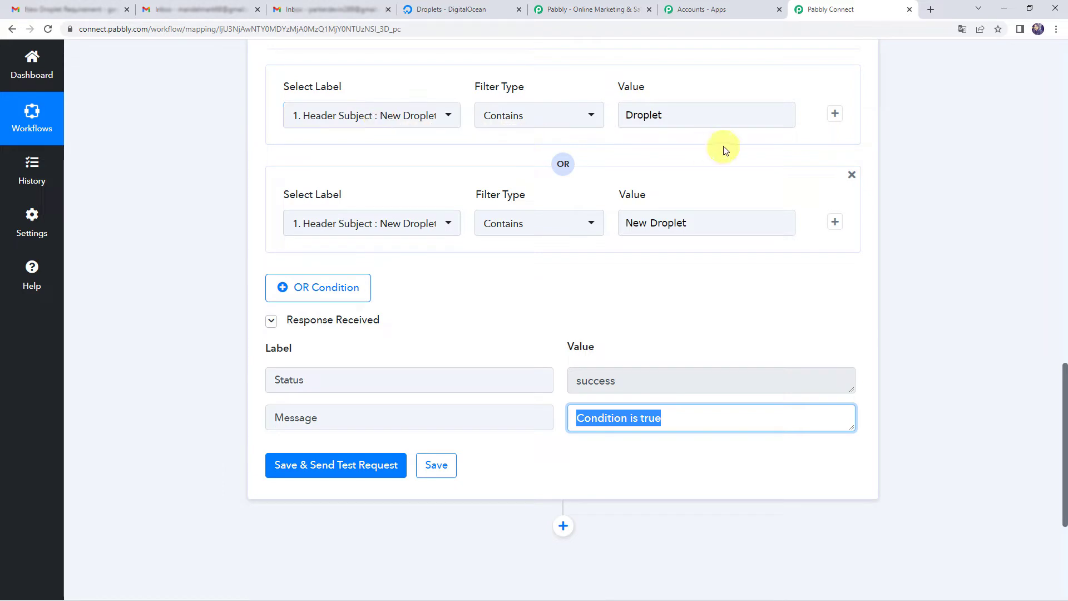
{"action": "left_click", "coordinate": [688, 113]}
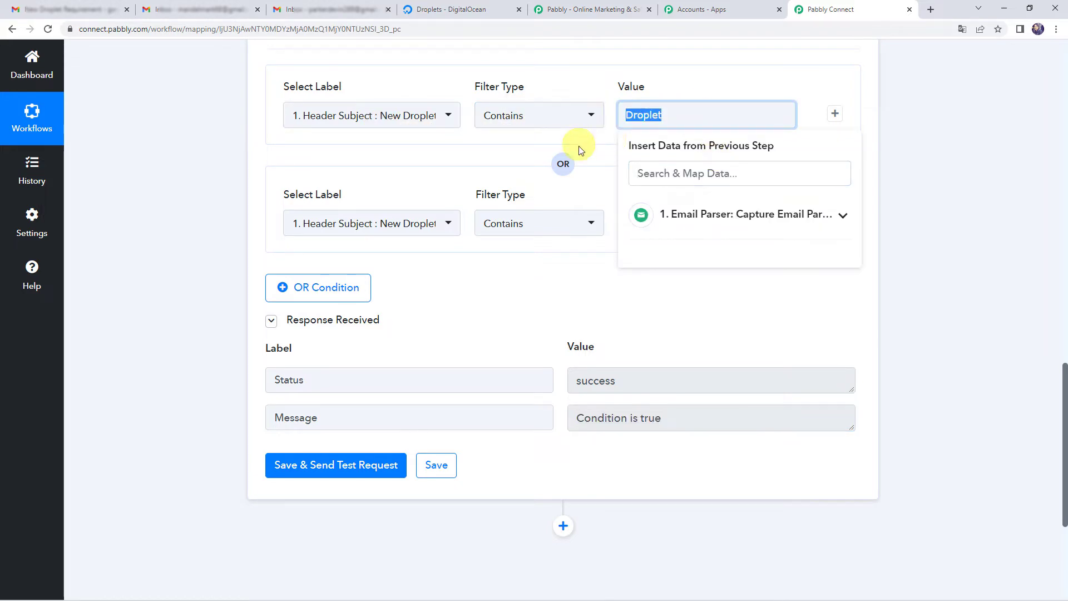
{"action": "left_click", "coordinate": [611, 150]}
{"action": "left_click", "coordinate": [705, 219]}
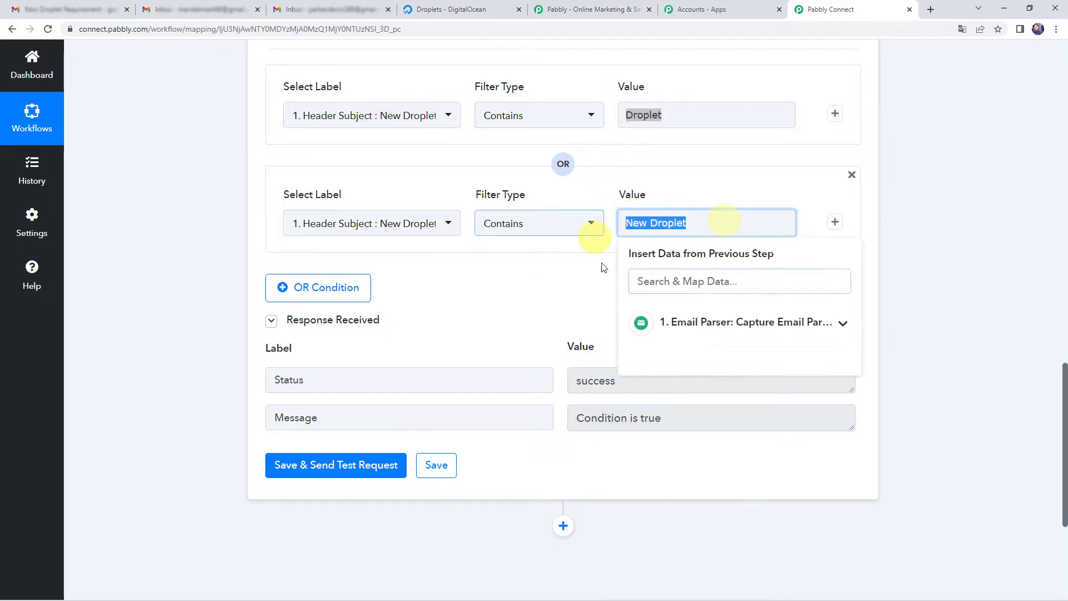
{"action": "left_click", "coordinate": [572, 283]}
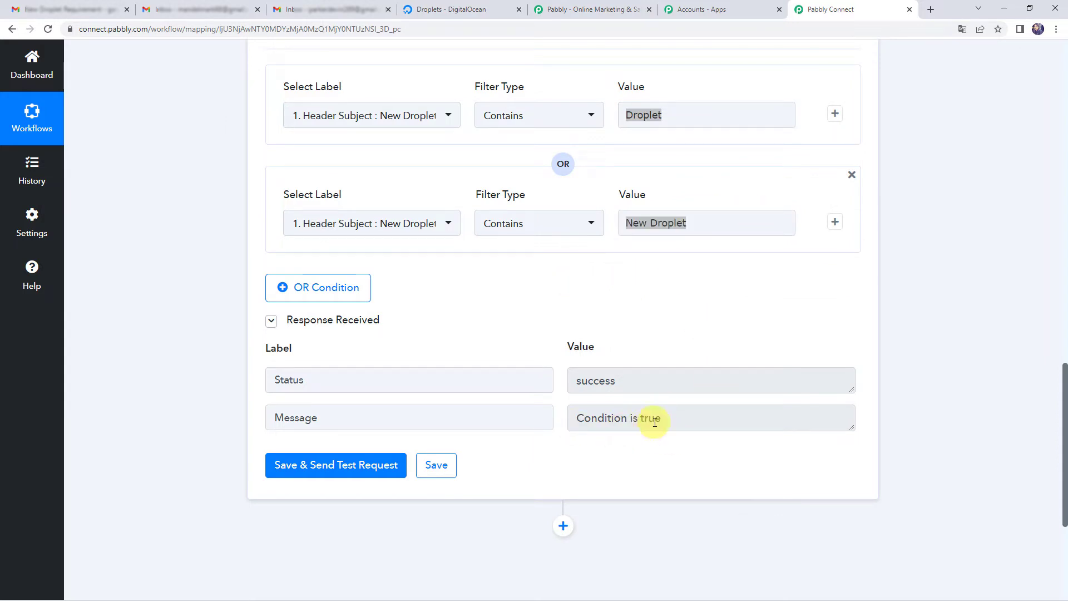
Examine the droplet name, size slug and IPv6 setting in the captured email's Body Text
{"action": "scroll", "coordinate": [237, 296], "scroll_direction": "up", "scroll_amount": 9}
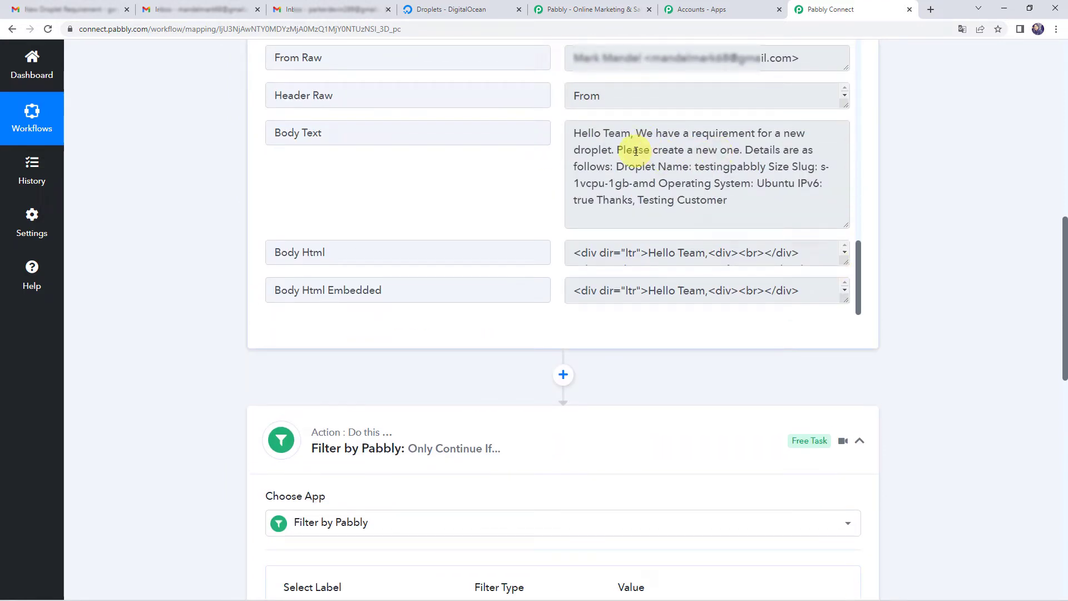
{"action": "left_click_drag", "start_coordinate": [695, 166], "coordinate": [763, 166]}
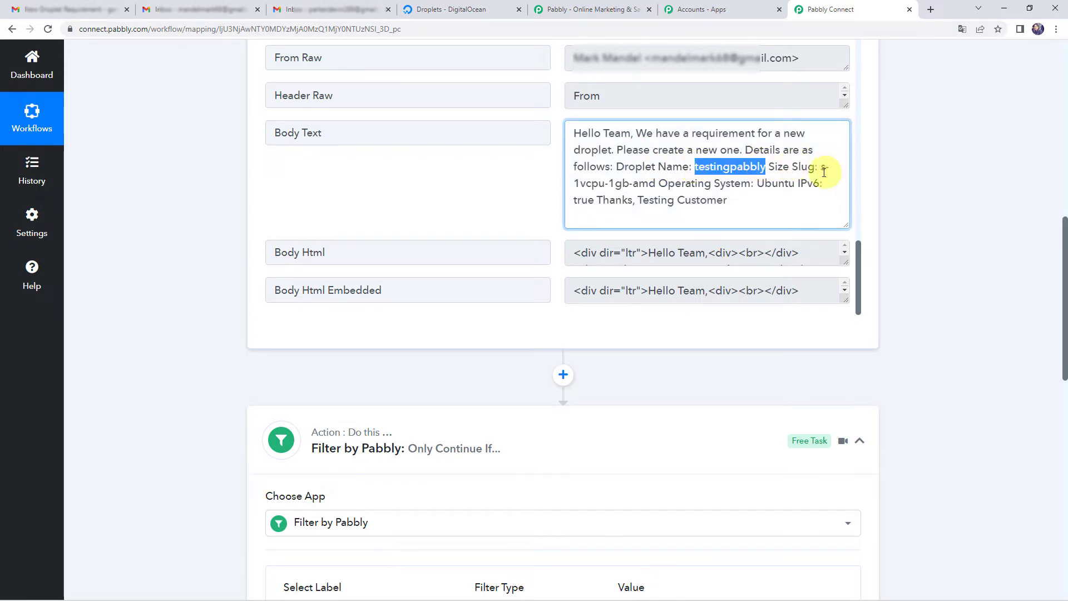
{"action": "left_click_drag", "start_coordinate": [577, 184], "coordinate": [657, 190]}
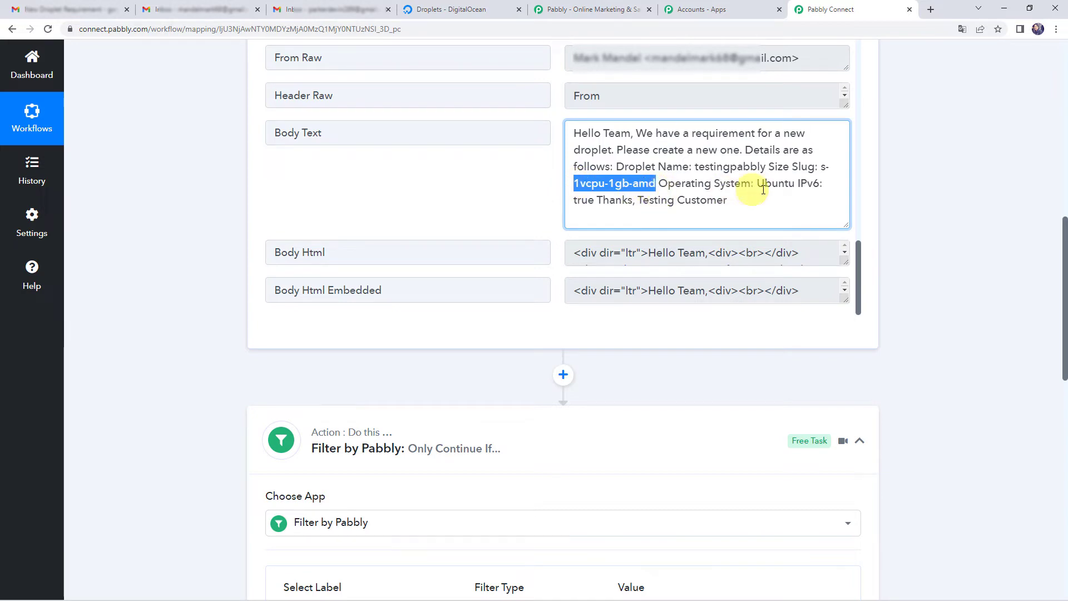
{"action": "left_click_drag", "start_coordinate": [799, 184], "coordinate": [603, 202]}
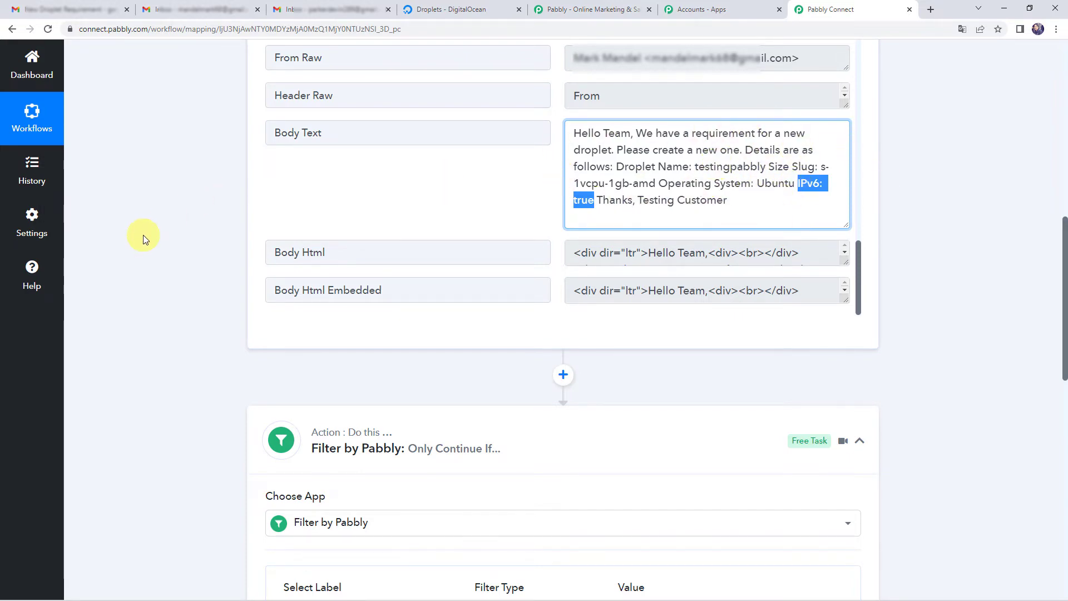
Add a third workflow step after the filter using the Text Formatter by Pabbly app
{"action": "scroll", "coordinate": [143, 234], "scroll_direction": "down", "scroll_amount": 13}
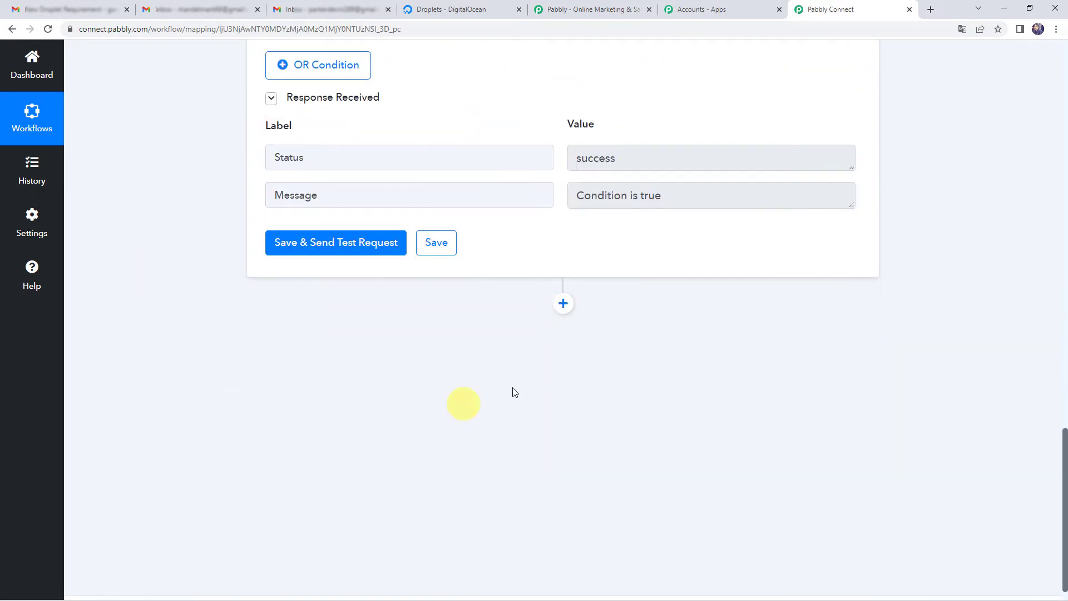
{"action": "left_click", "coordinate": [563, 303]}
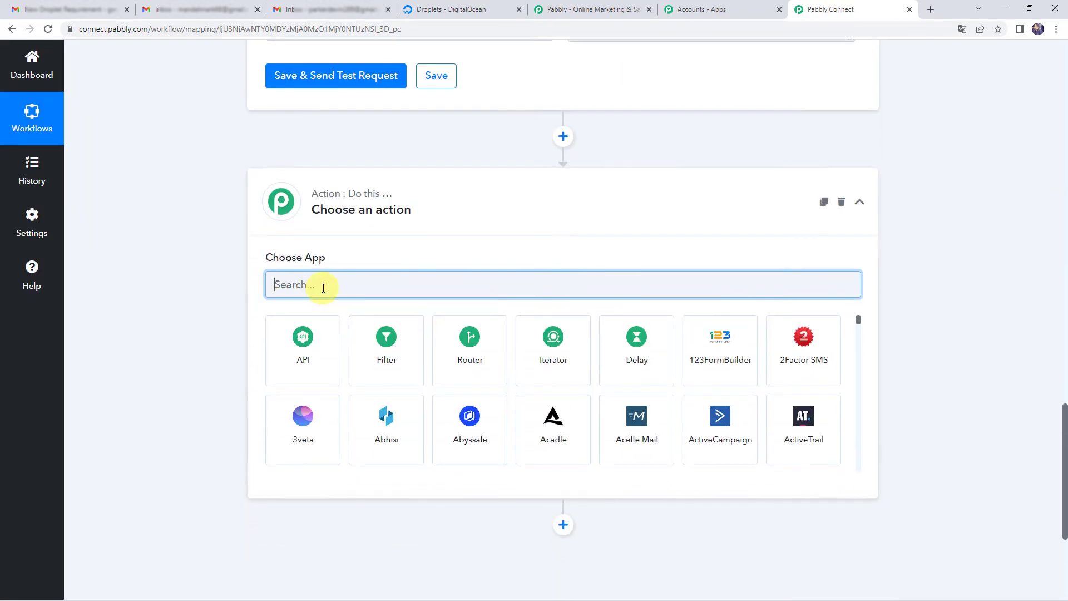
{"action": "type", "text": "text"}
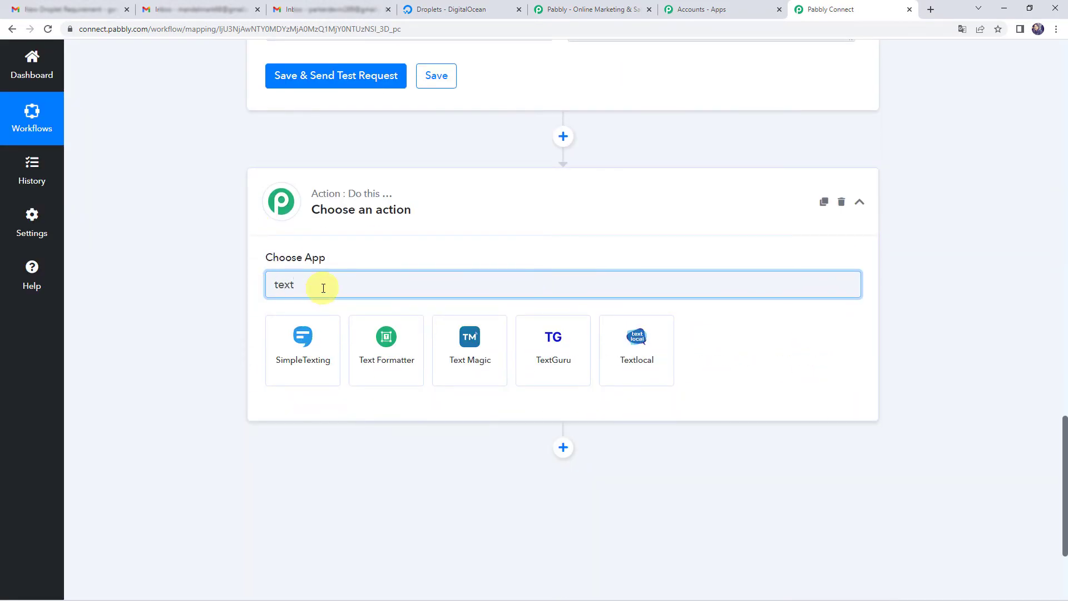
{"action": "left_click", "coordinate": [371, 357]}
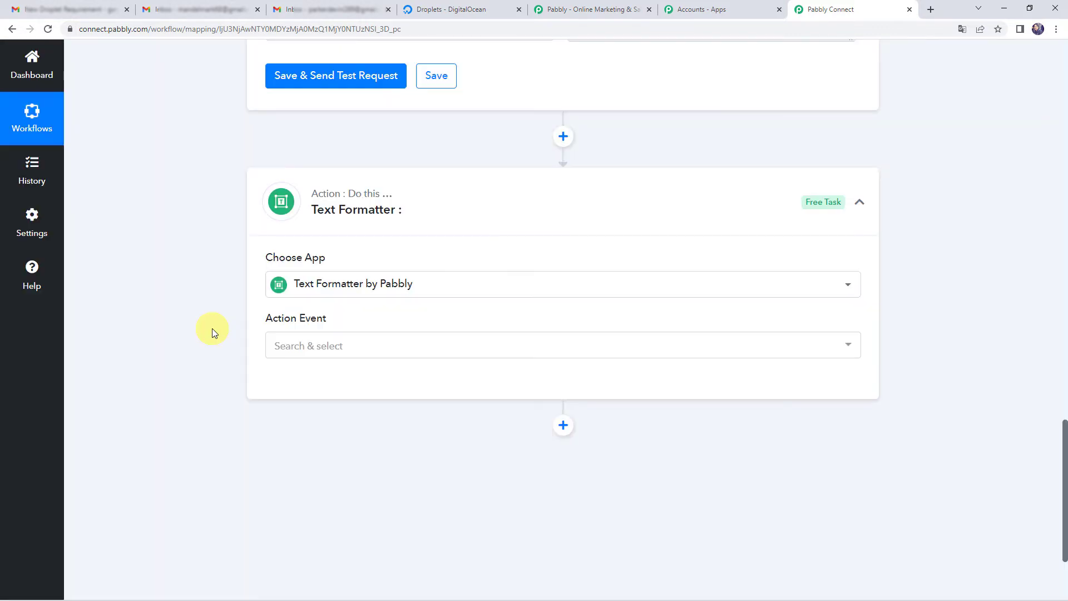
Choose Text Parser as the Text Formatter's action event and connect the app
{"action": "left_click", "coordinate": [290, 245]}
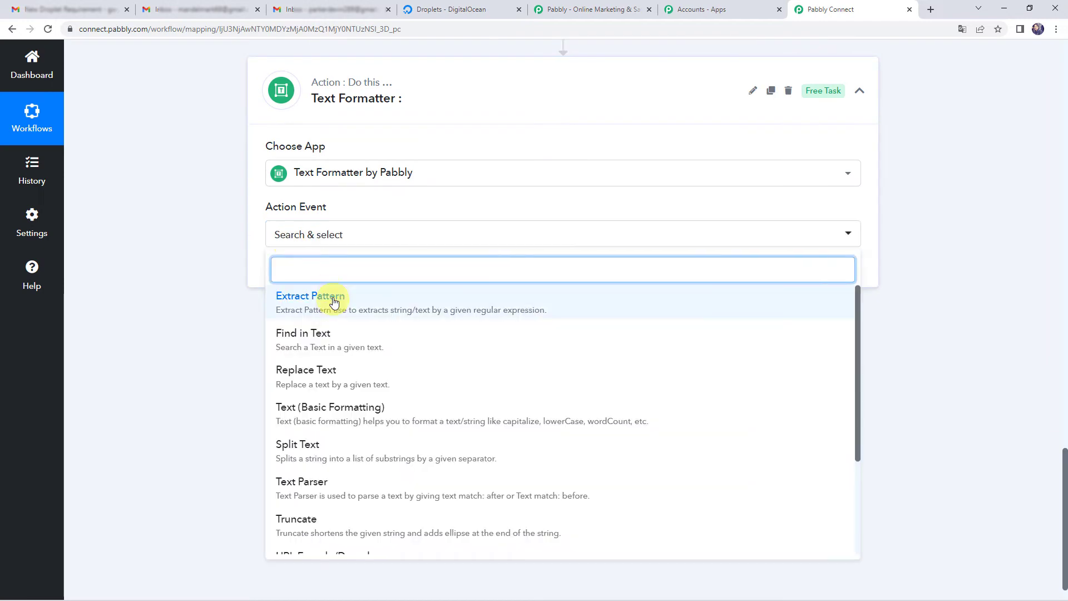
{"action": "left_click", "coordinate": [328, 490]}
{"action": "left_click", "coordinate": [289, 271]}
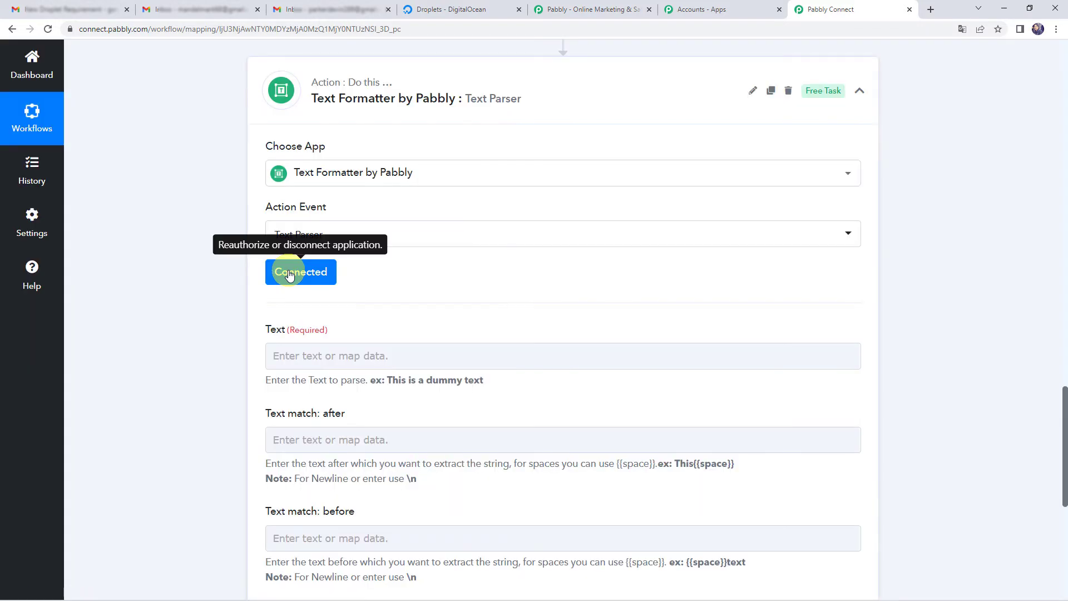
Map the Body Text from the Email Parser response into the Text Parser's Text field
{"action": "left_click", "coordinate": [326, 356]}
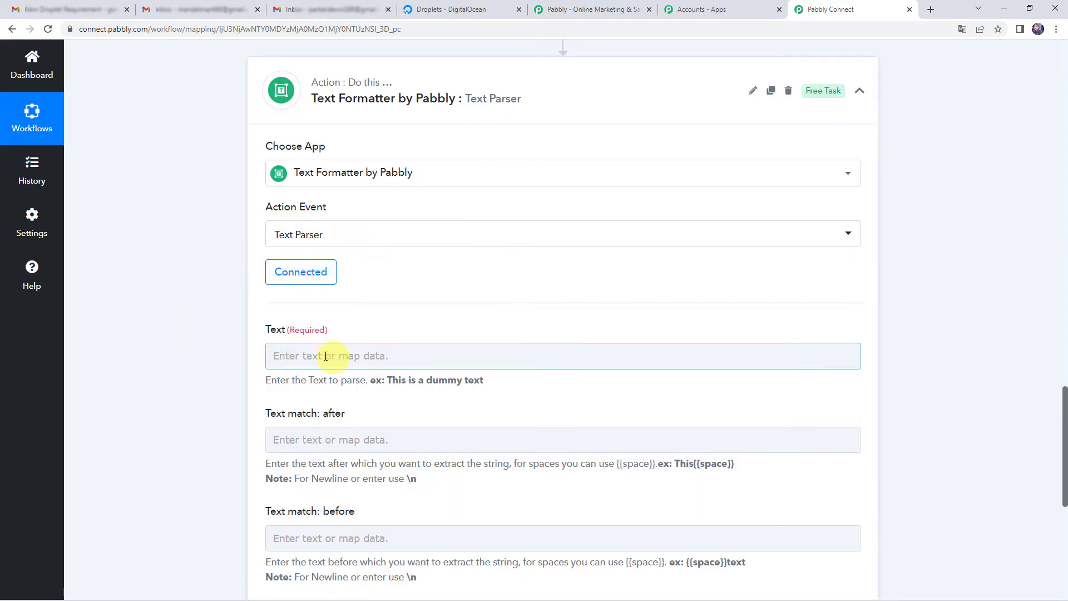
{"action": "left_click", "coordinate": [298, 356]}
{"action": "scroll", "coordinate": [231, 358], "scroll_direction": "down", "scroll_amount": 2}
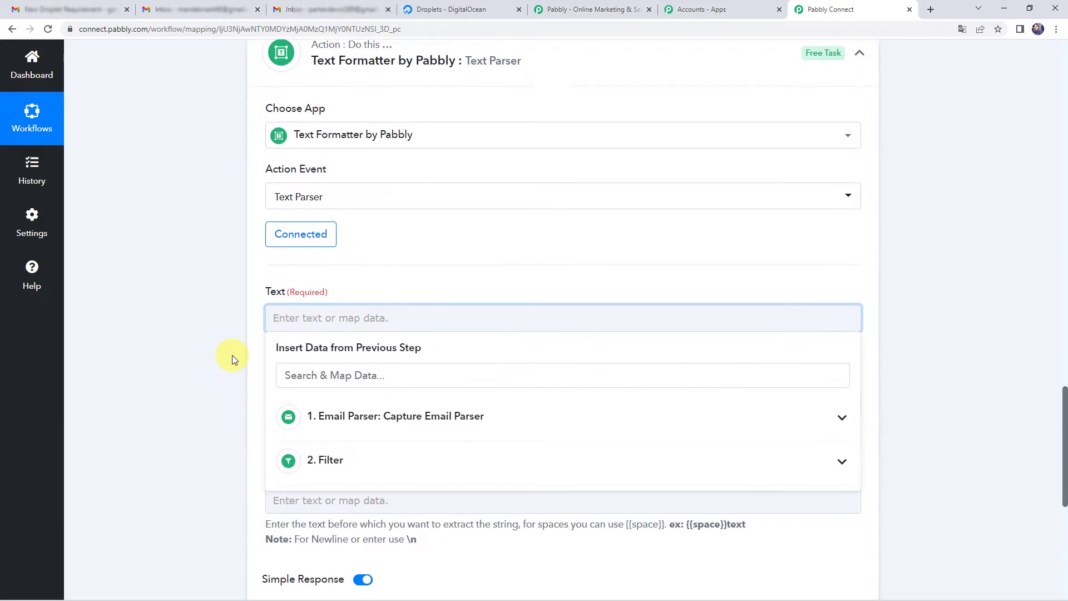
{"action": "left_click", "coordinate": [349, 355]}
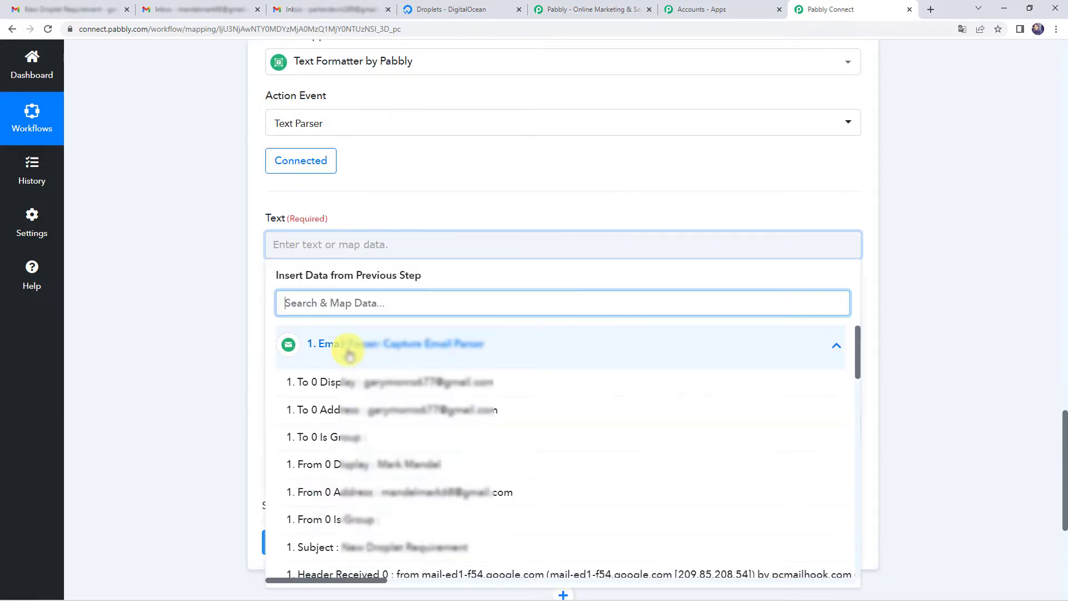
{"action": "scroll", "coordinate": [348, 445], "scroll_direction": "down", "scroll_amount": 10}
{"action": "scroll", "coordinate": [347, 458], "scroll_direction": "down", "scroll_amount": 1}
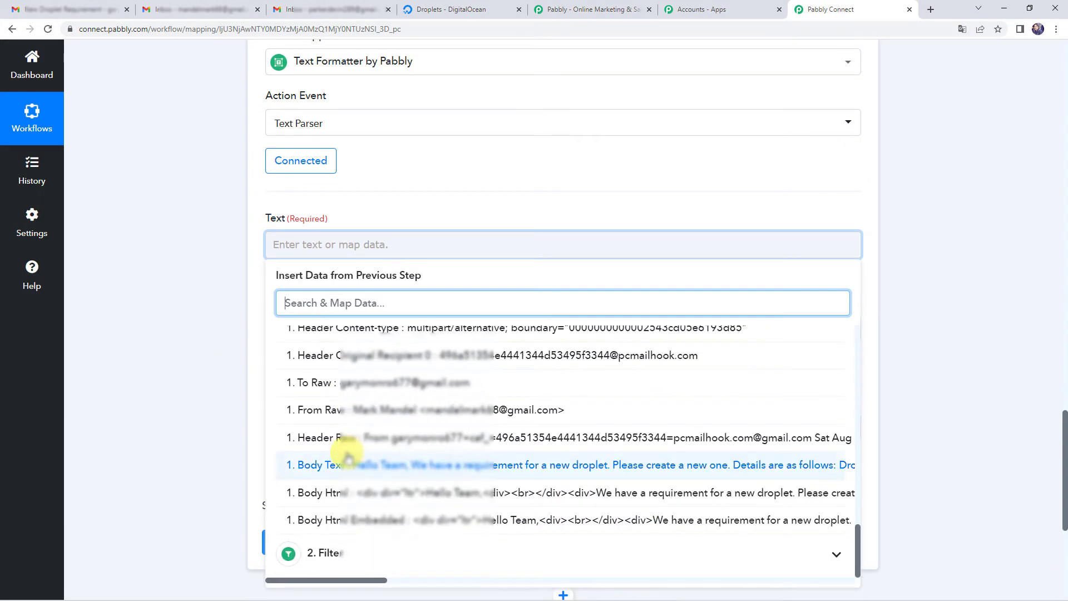
{"action": "left_click", "coordinate": [332, 469]}
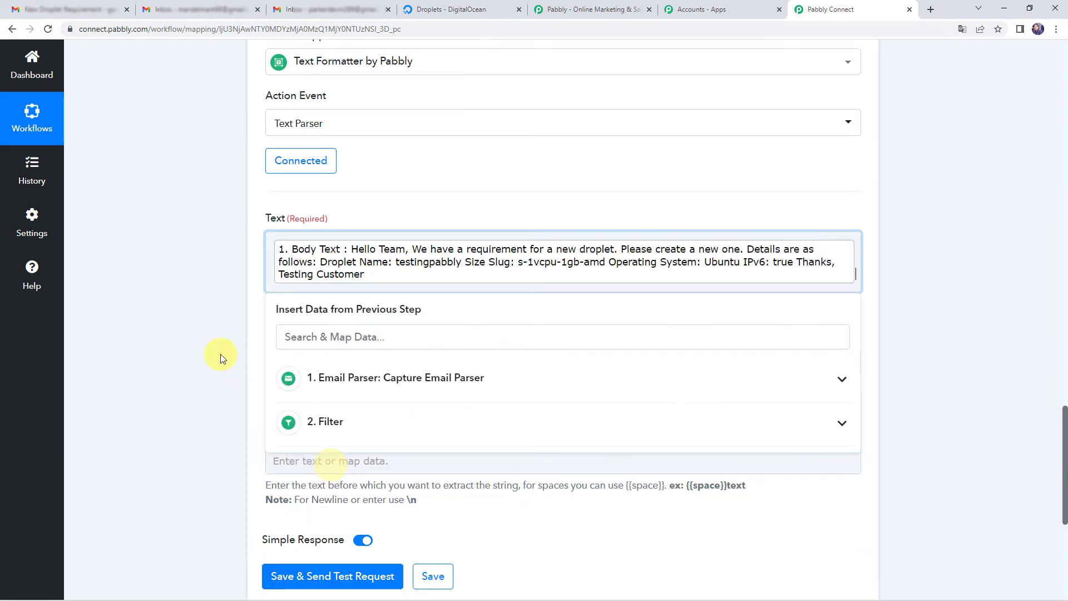
{"action": "left_click", "coordinate": [220, 353]}
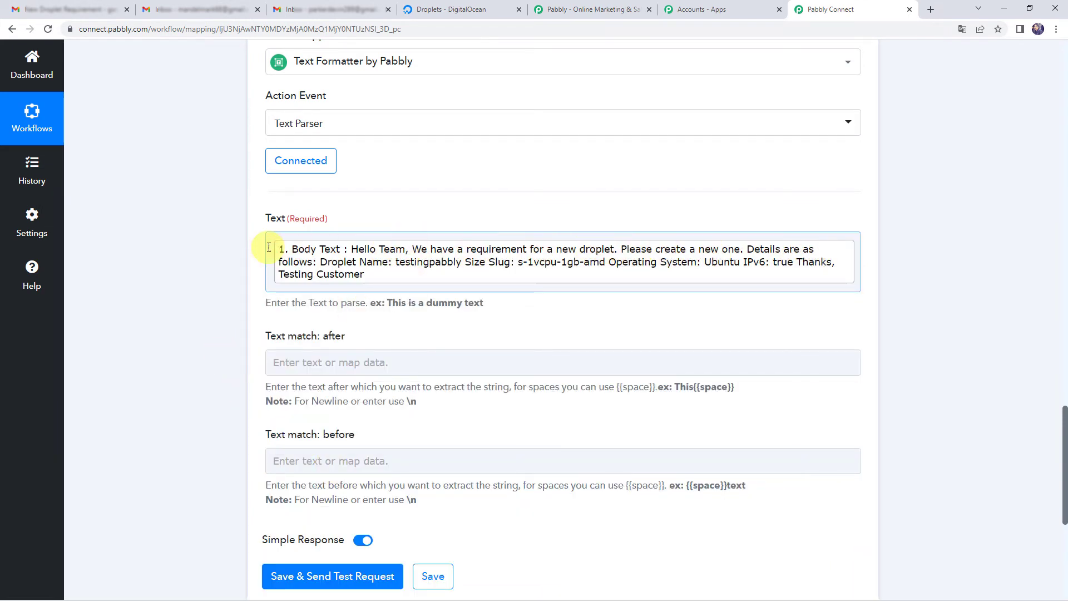
Set the Text Parser's "Text match: after" value to "Droplet Name:"
{"action": "left_click", "coordinate": [397, 261]}
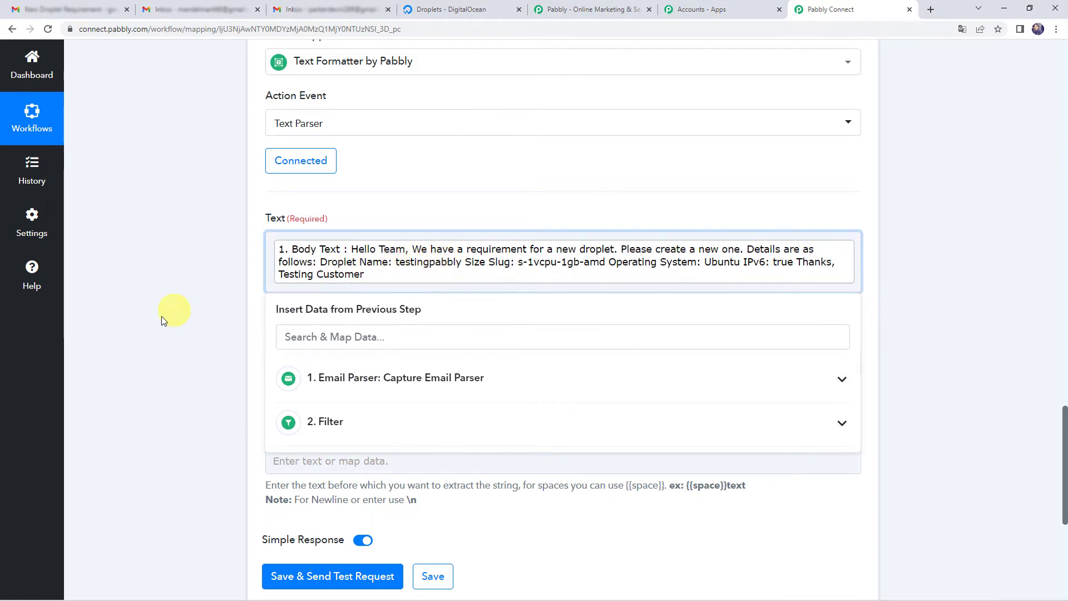
{"action": "left_click", "coordinate": [138, 339]}
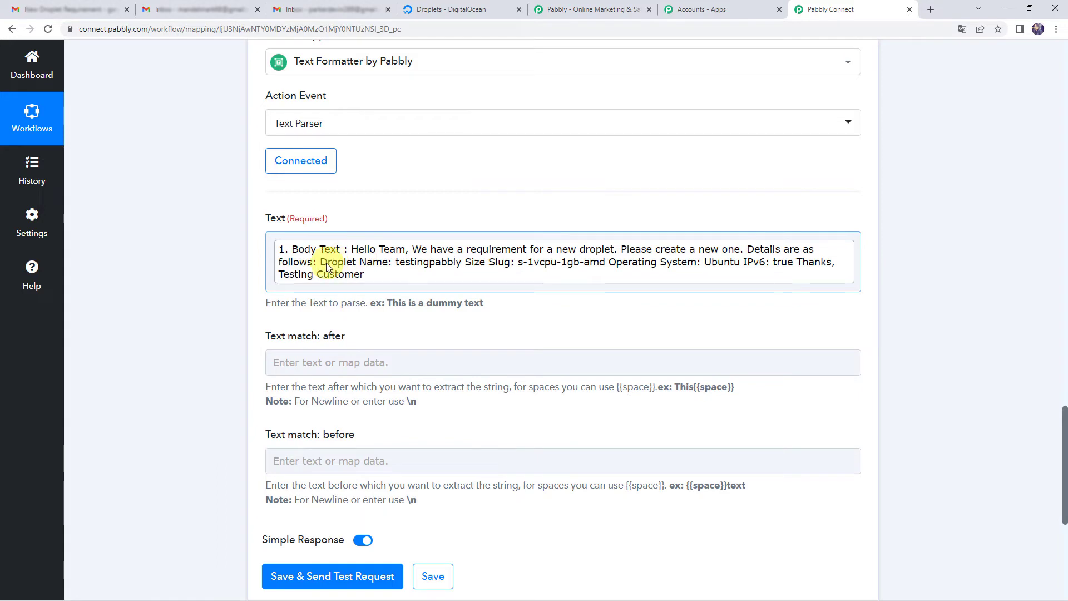
{"action": "left_click", "coordinate": [330, 364]}
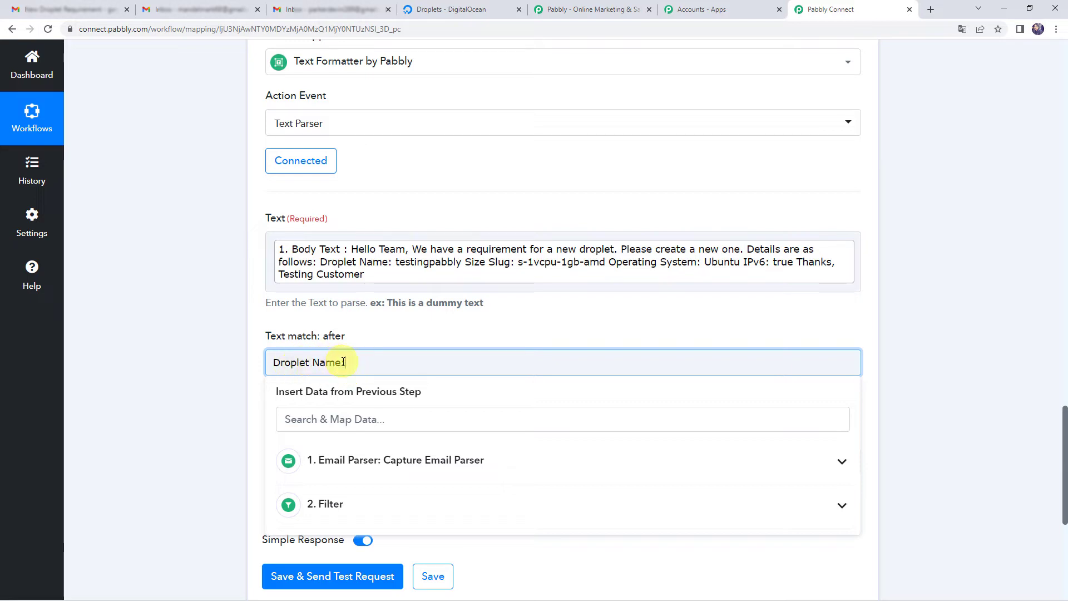
{"action": "type", "text": ":"}
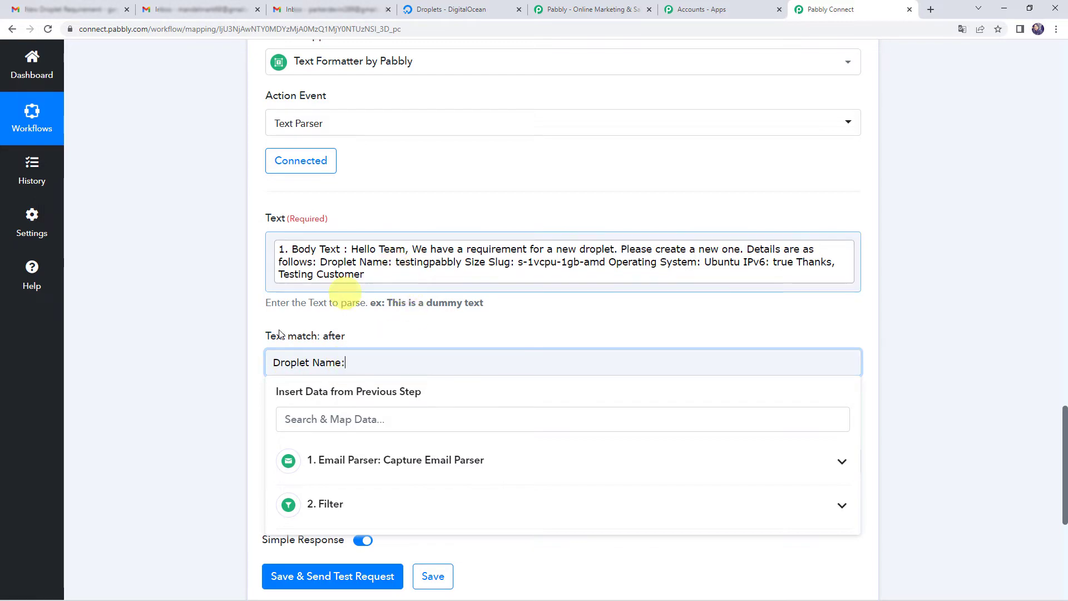
Set the Text Parser's "Text match: before" value to "Size" and save the step with a test request
{"action": "left_click", "coordinate": [219, 359]}
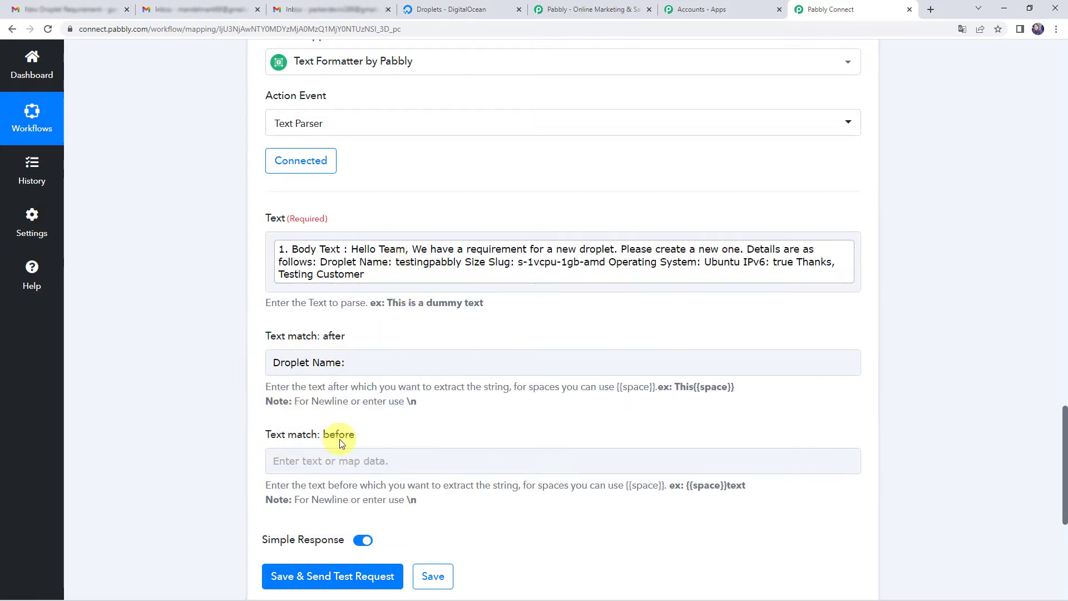
{"action": "left_click", "coordinate": [329, 471]}
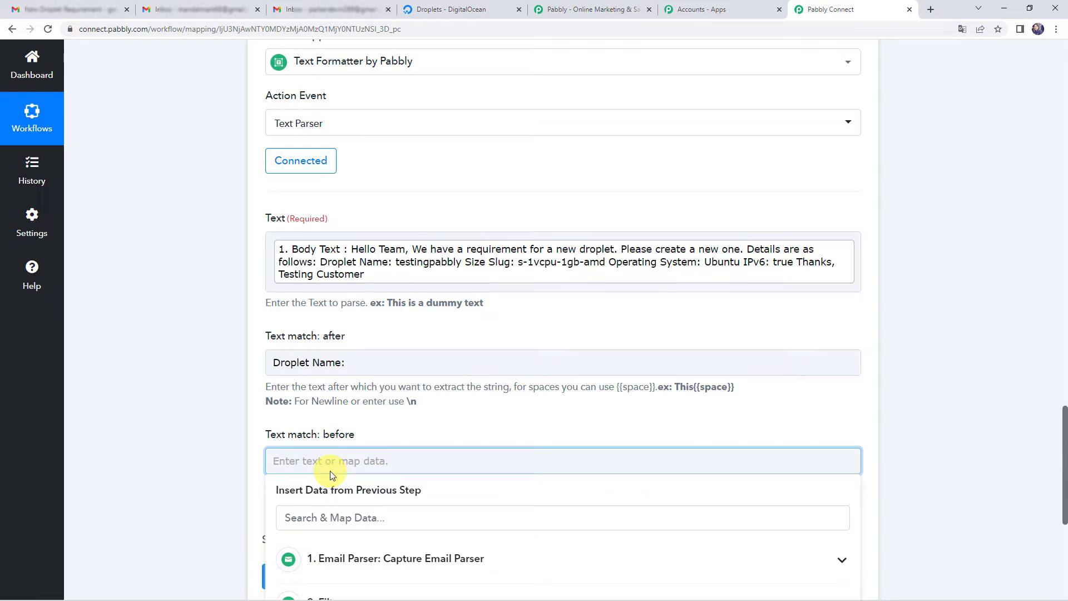
{"action": "type", "text": "Size"}
{"action": "left_click", "coordinate": [193, 485]}
{"action": "scroll", "coordinate": [320, 476], "scroll_direction": "down", "scroll_amount": 2}
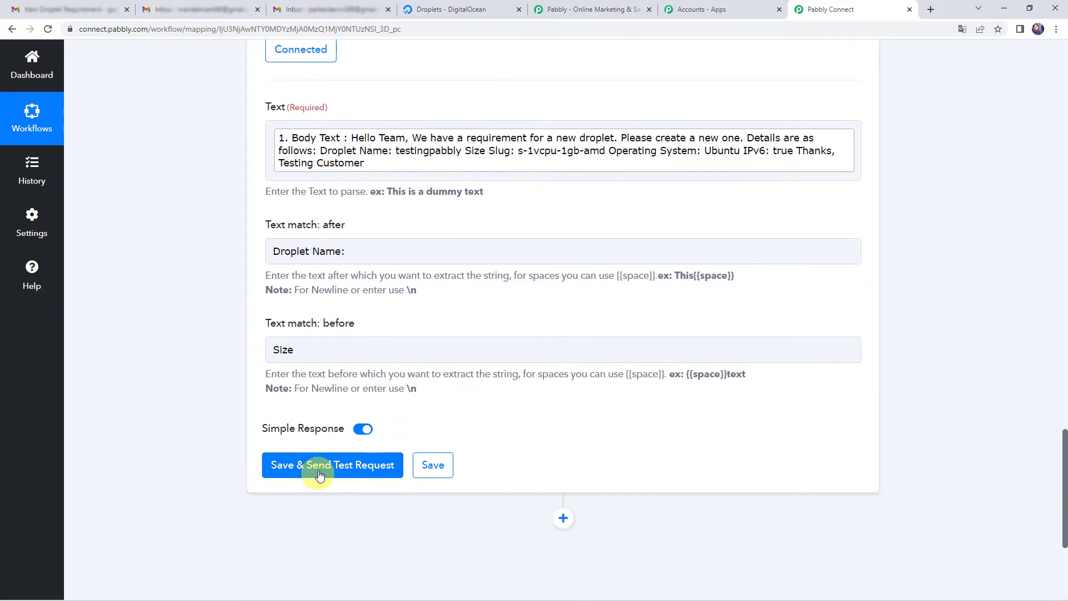
{"action": "left_click", "coordinate": [320, 474]}
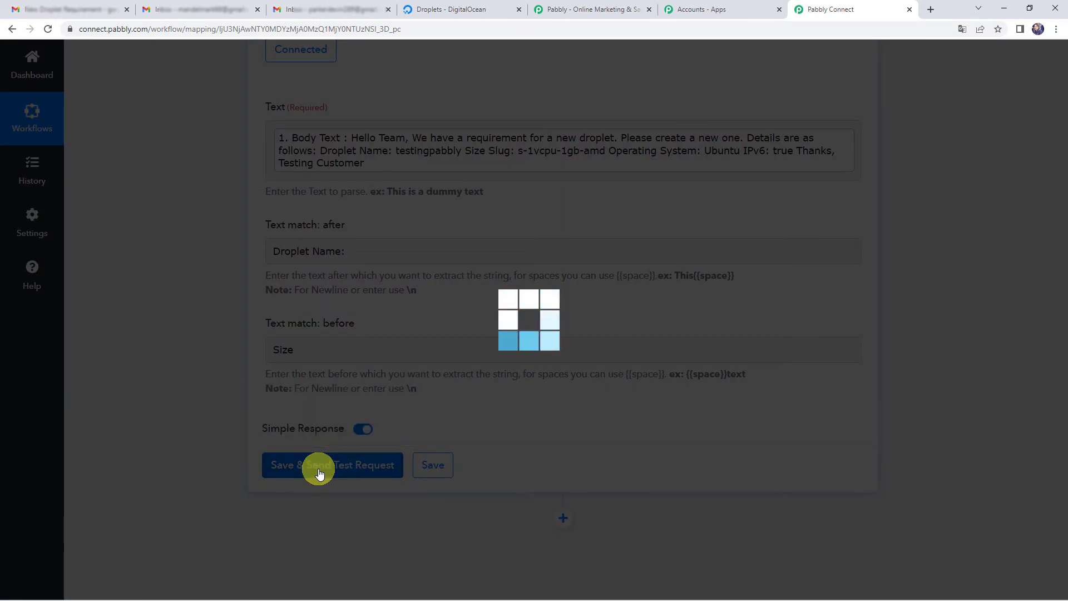
{"action": "scroll", "coordinate": [211, 462], "scroll_direction": "down", "scroll_amount": 1}
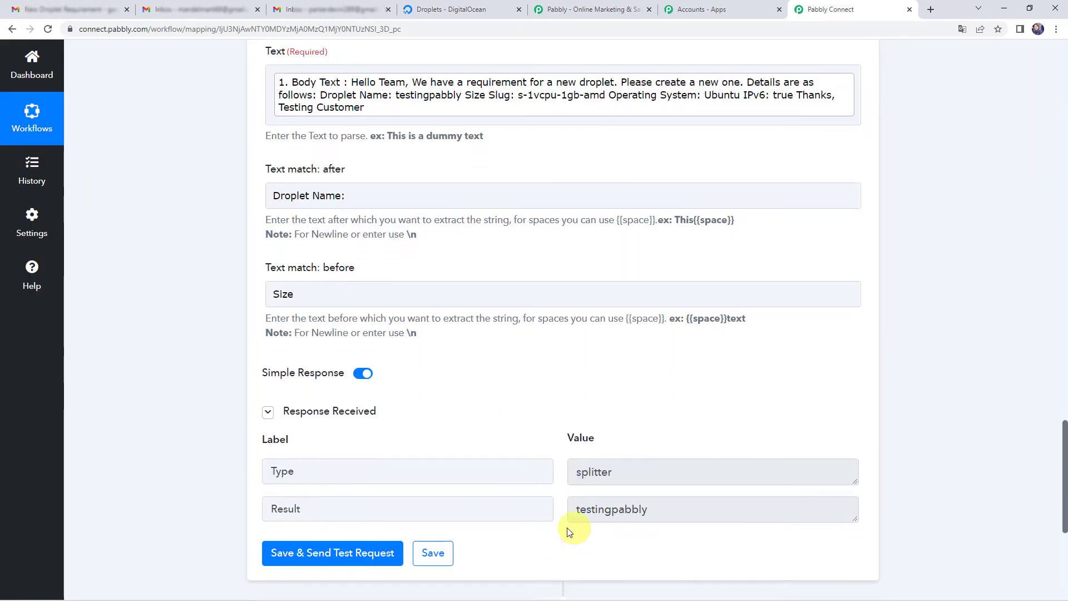
{"action": "double_click", "coordinate": [679, 505]}
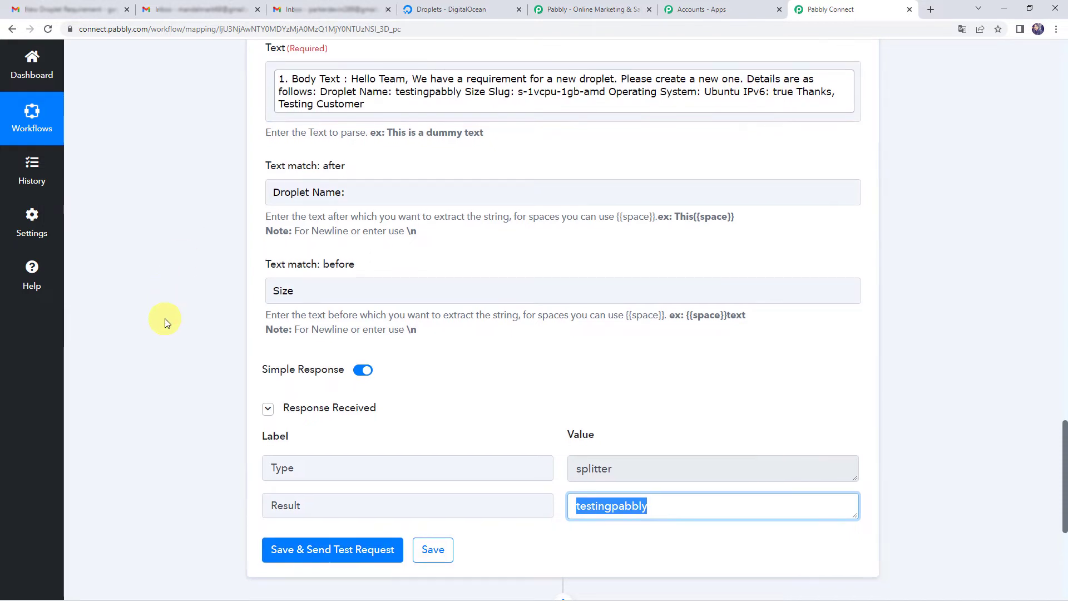
Add a fourth workflow step after the droplet name parser using the Text Formatter by Pabbly app
{"action": "scroll", "coordinate": [167, 317], "scroll_direction": "down", "scroll_amount": 6}
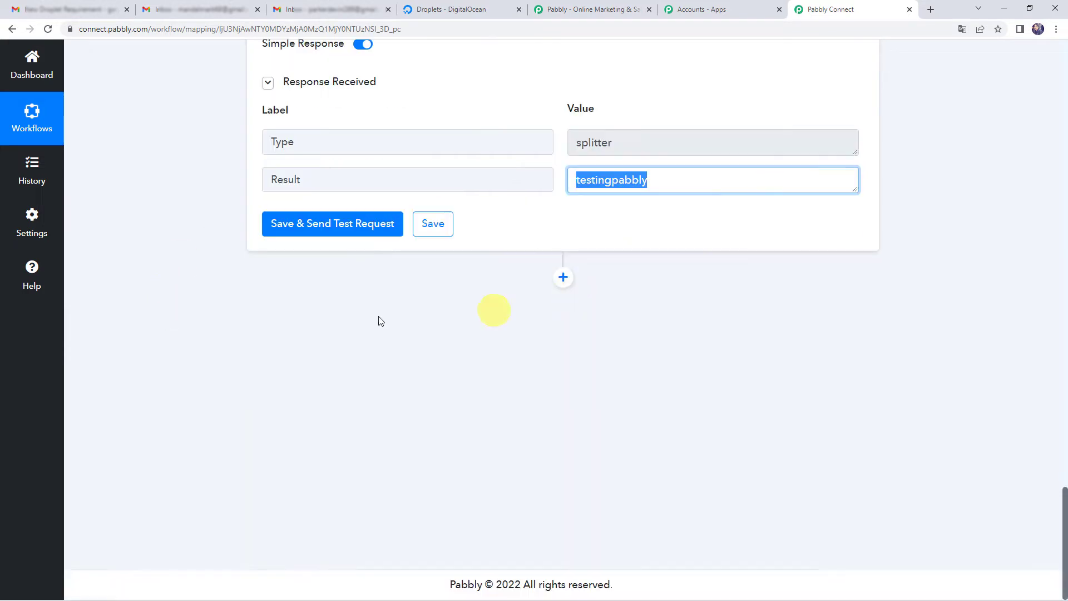
{"action": "left_click", "coordinate": [562, 278]}
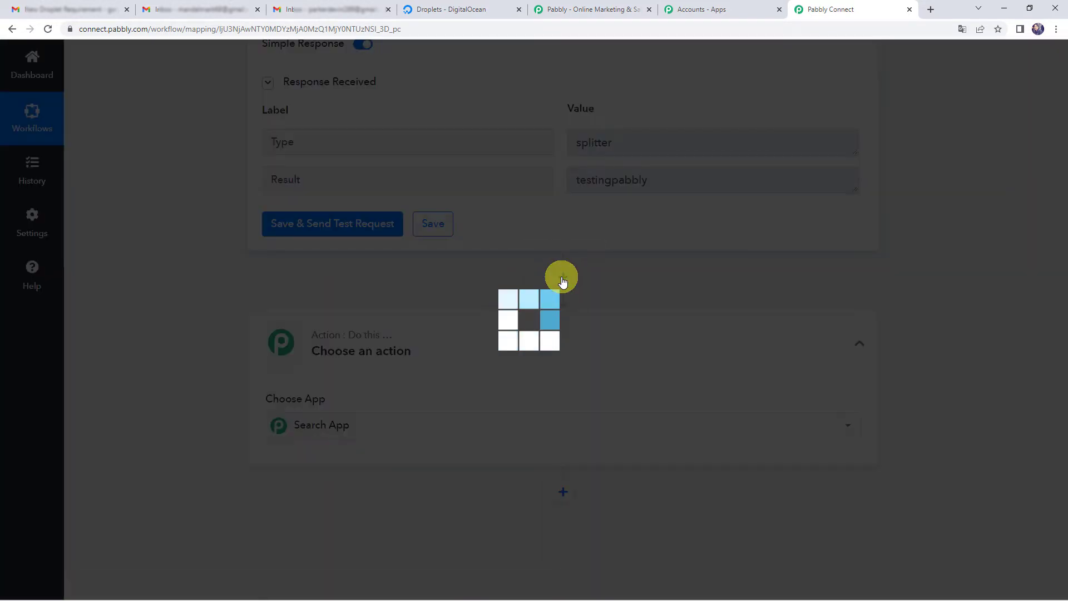
{"action": "scroll", "coordinate": [388, 373], "scroll_direction": "down", "scroll_amount": 2}
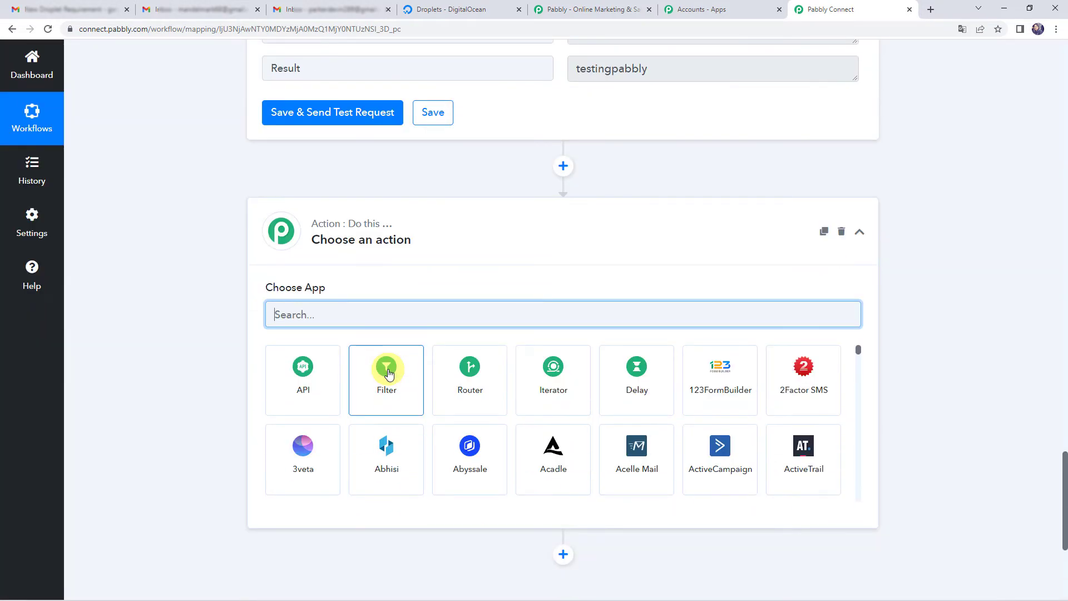
{"action": "type", "text": "text"}
{"action": "left_click", "coordinate": [389, 373]}
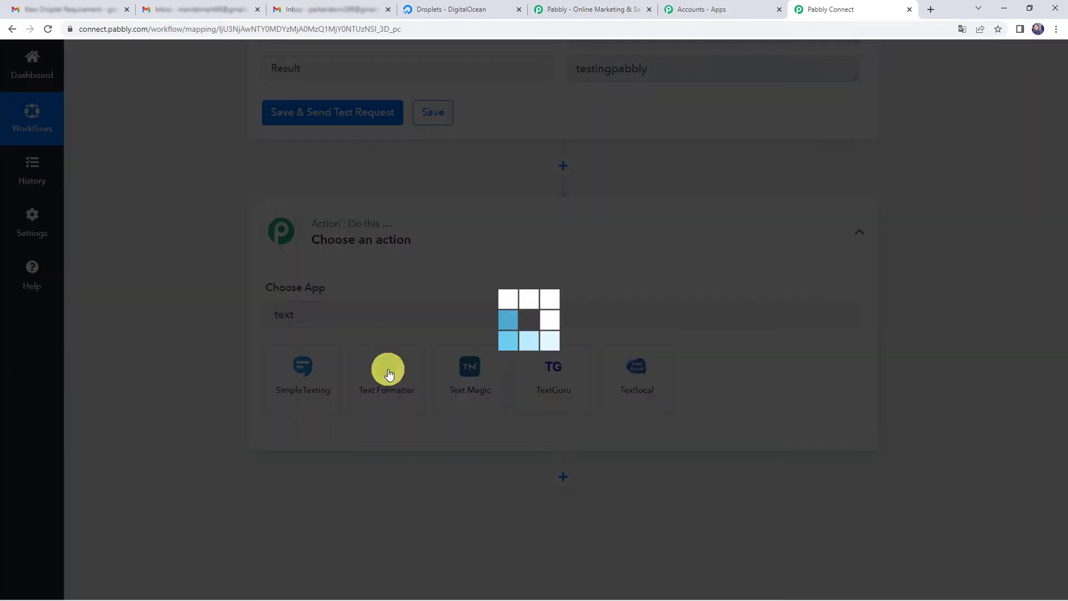
Choose Text Parser as the fourth step's action event and connect the app
{"action": "left_click", "coordinate": [288, 375]}
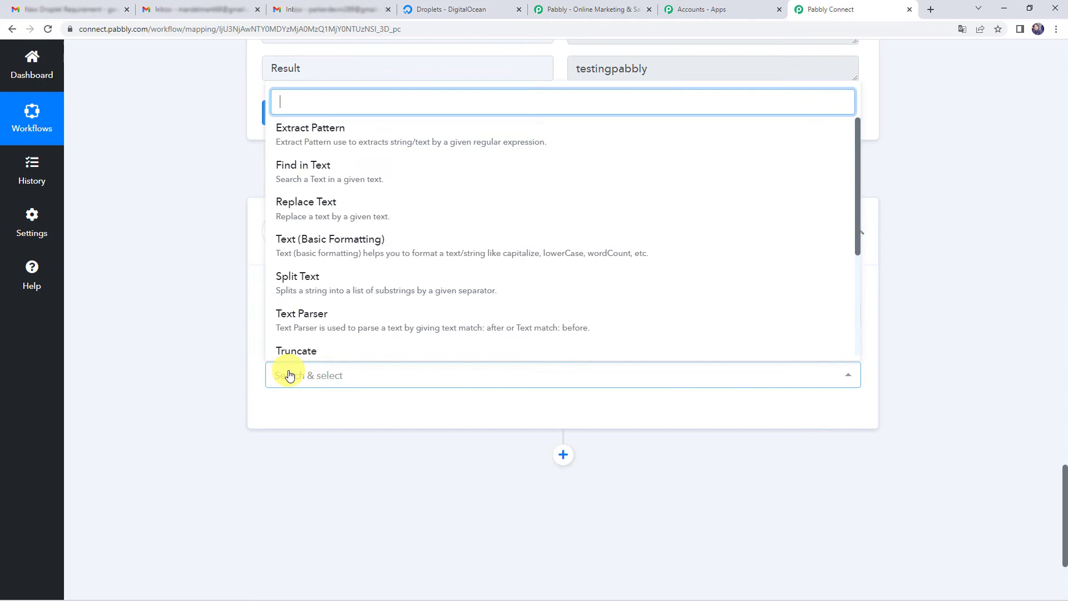
{"action": "left_click", "coordinate": [315, 325]}
{"action": "left_click", "coordinate": [293, 413]}
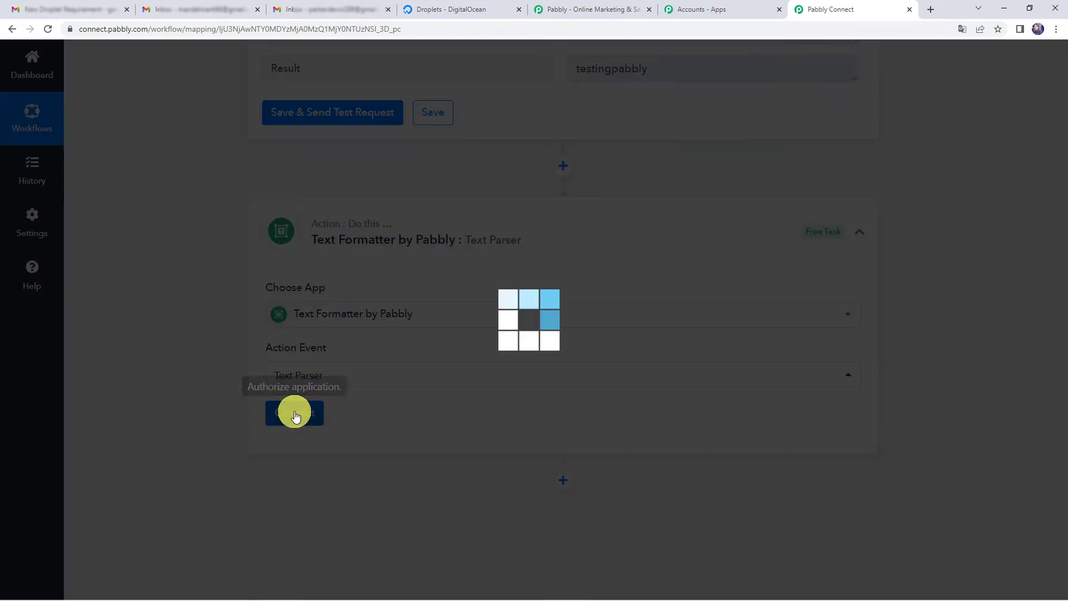
Map the Body Text from the Email Parser response into the fourth step's Text field
{"action": "scroll", "coordinate": [200, 365], "scroll_direction": "down", "scroll_amount": 4}
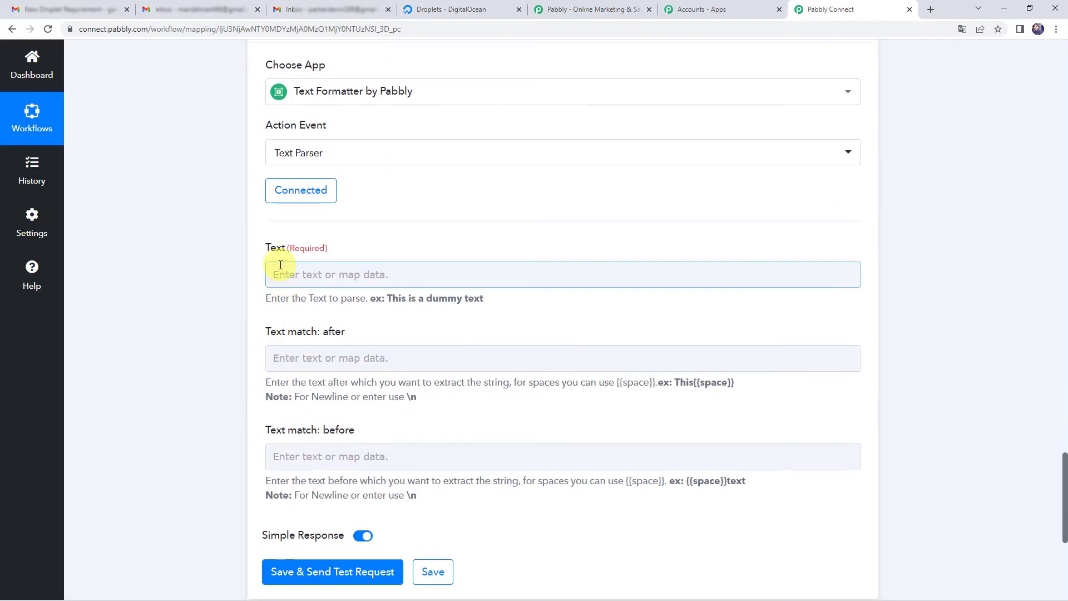
{"action": "left_click", "coordinate": [276, 273]}
{"action": "left_click", "coordinate": [292, 378]}
{"action": "scroll", "coordinate": [346, 442], "scroll_direction": "down", "scroll_amount": 8}
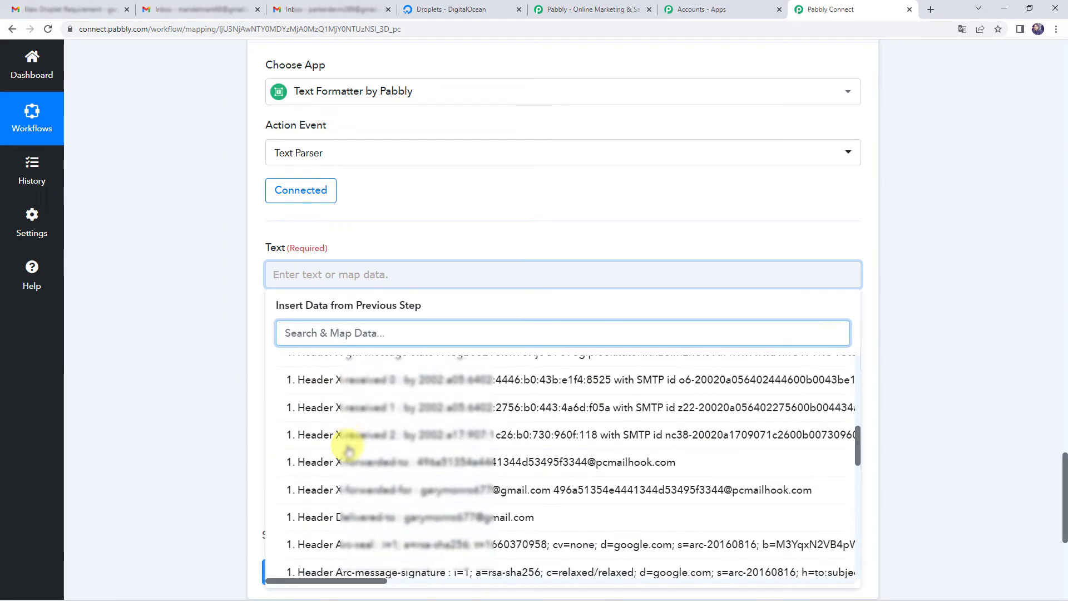
{"action": "scroll", "coordinate": [348, 445], "scroll_direction": "down", "scroll_amount": 4}
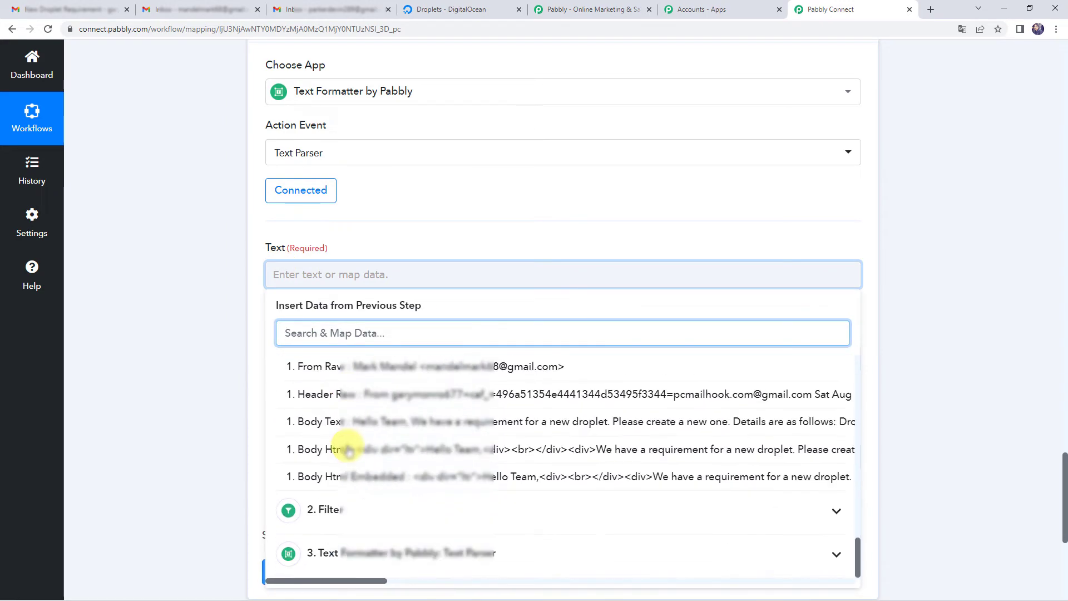
{"action": "left_click", "coordinate": [355, 412]}
{"action": "left_click", "coordinate": [174, 352]}
Set the fourth step to extract the text after "Size Slug:" and before "Operating"
{"action": "scroll", "coordinate": [279, 219], "scroll_direction": "down", "scroll_amount": 3}
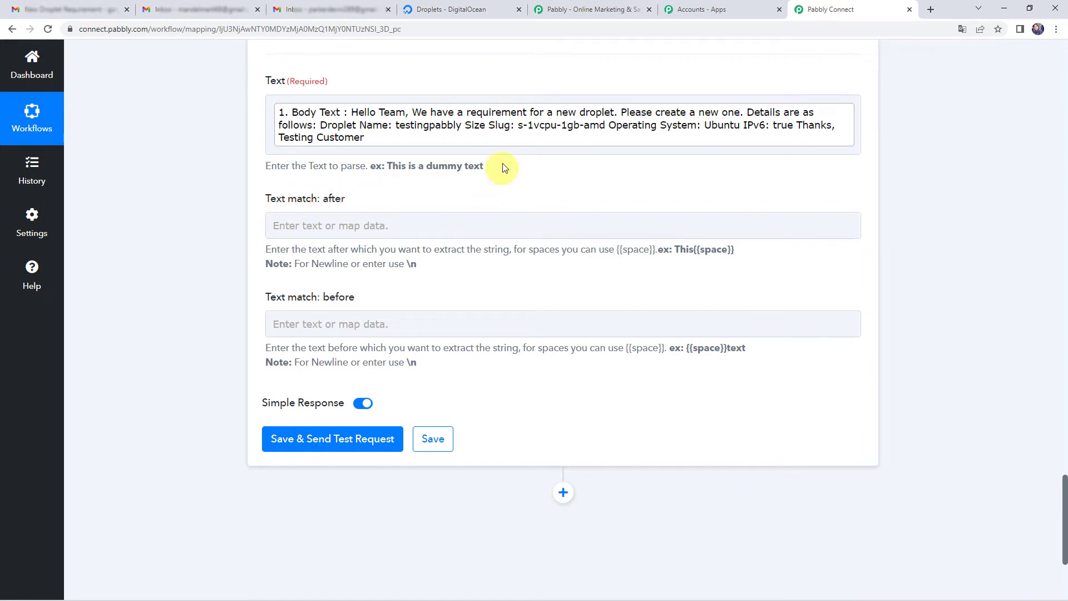
{"action": "left_click", "coordinate": [441, 127]}
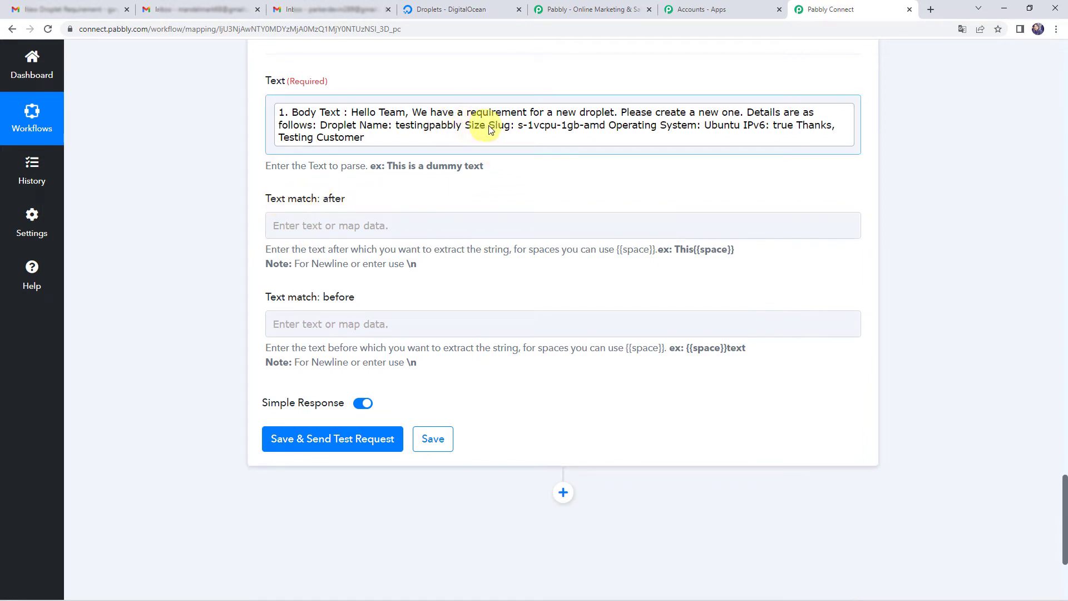
{"action": "left_click", "coordinate": [402, 219]}
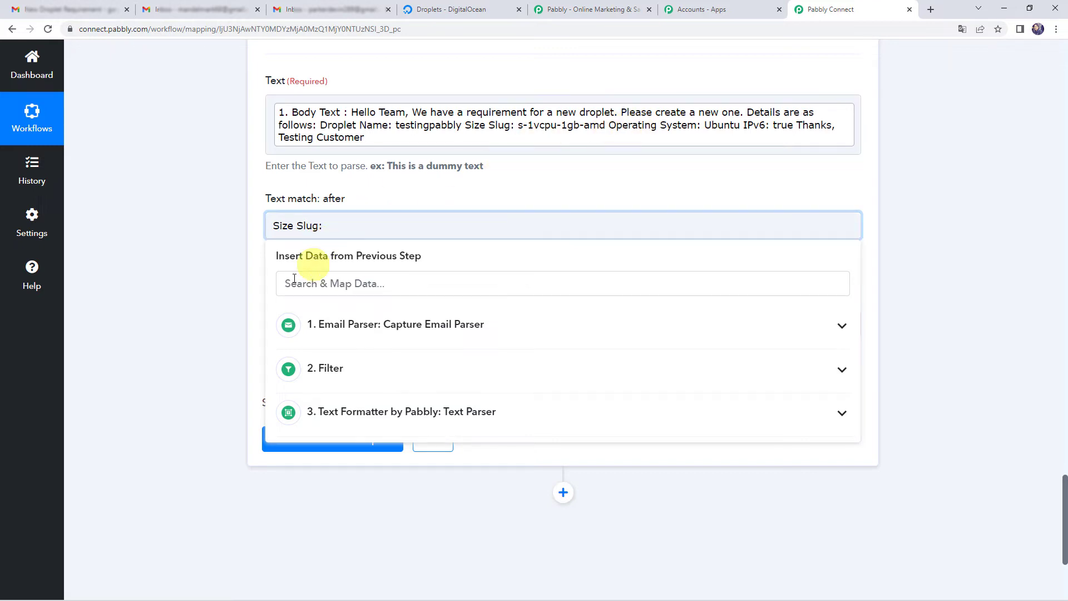
{"action": "left_click", "coordinate": [233, 292]}
{"action": "left_click", "coordinate": [293, 324]}
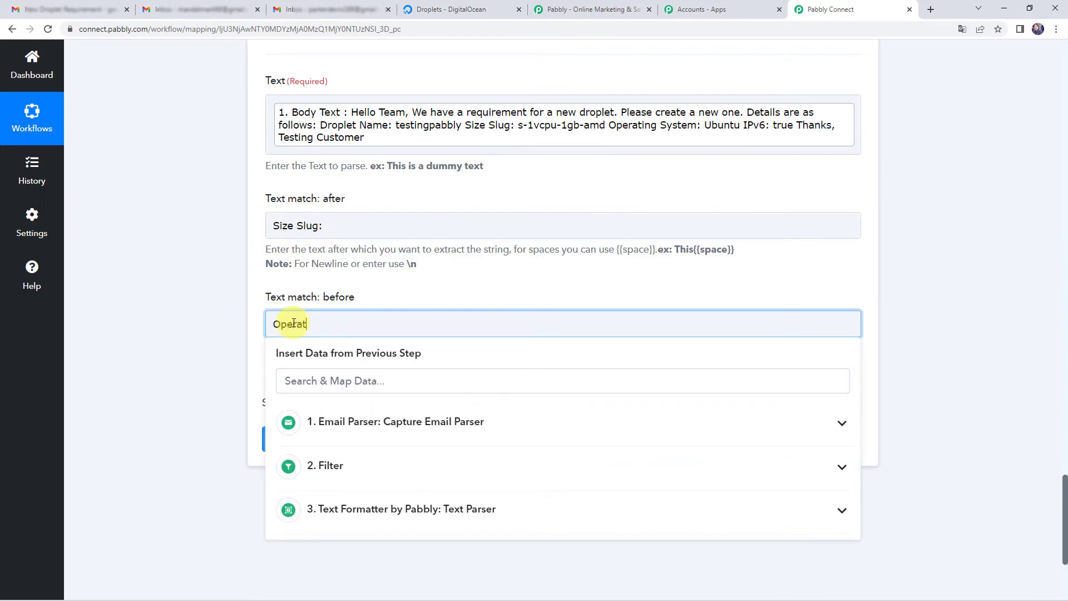
{"action": "left_click", "coordinate": [230, 343]}
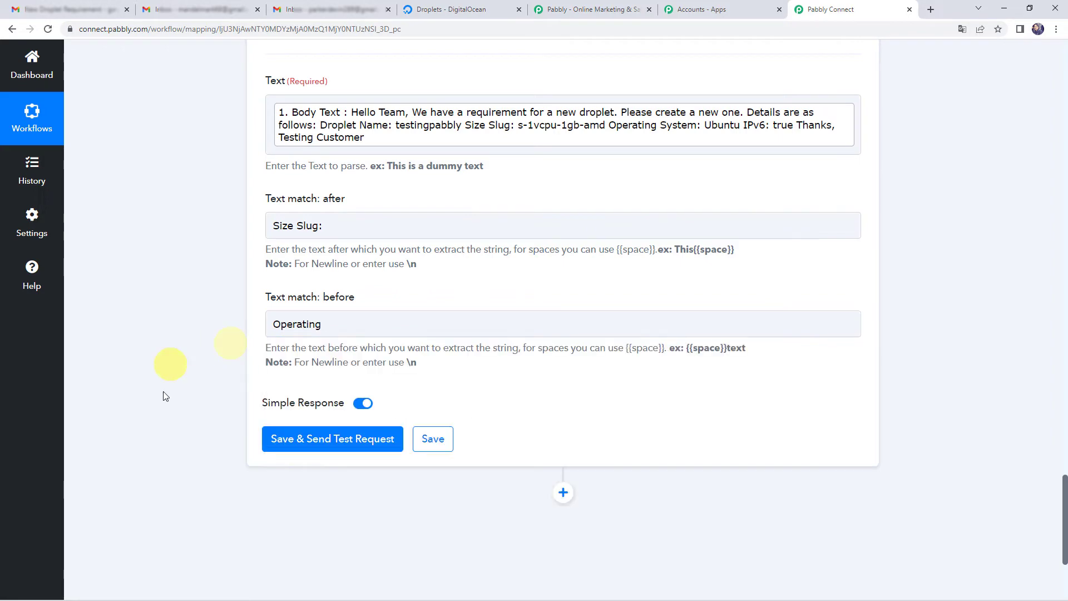
Save the size slug parser, send its test request and check the result against the mapped email text
{"action": "left_click", "coordinate": [325, 443]}
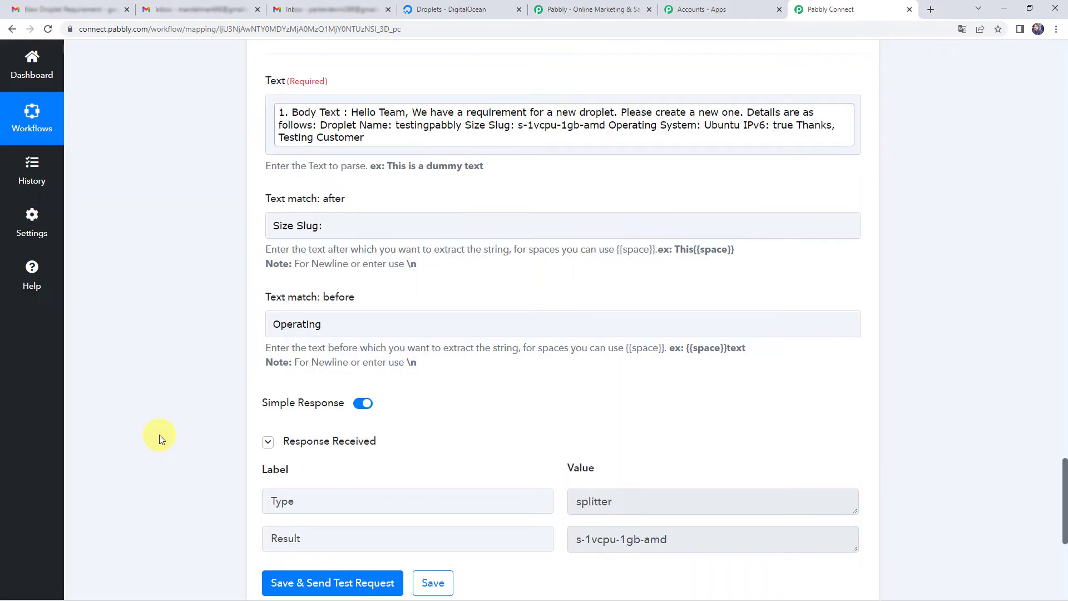
{"action": "scroll", "coordinate": [161, 435], "scroll_direction": "down", "scroll_amount": 2}
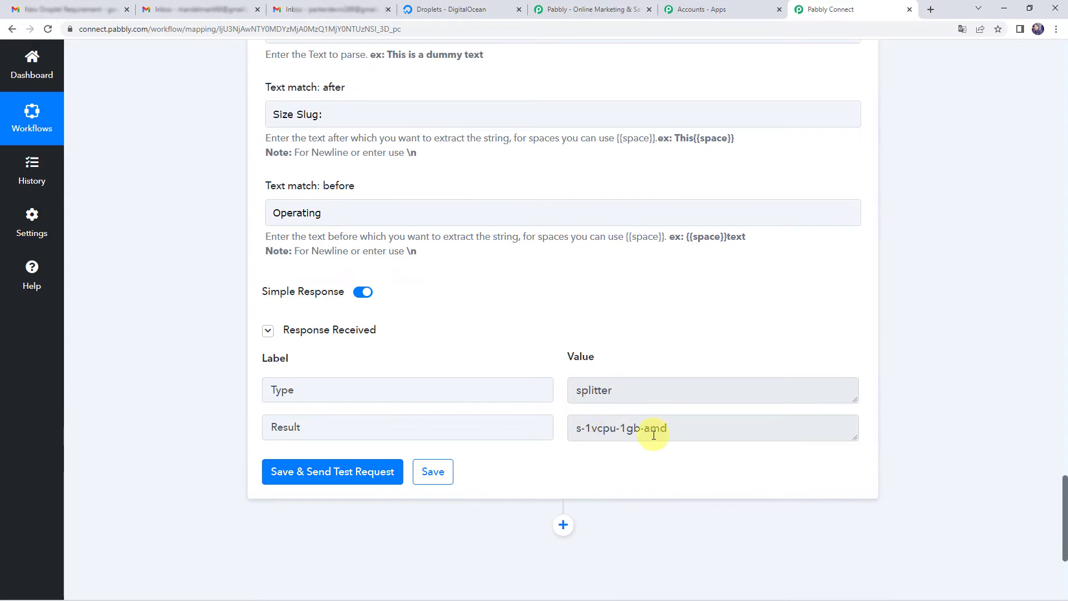
{"action": "scroll", "coordinate": [173, 295], "scroll_direction": "up", "scroll_amount": 3}
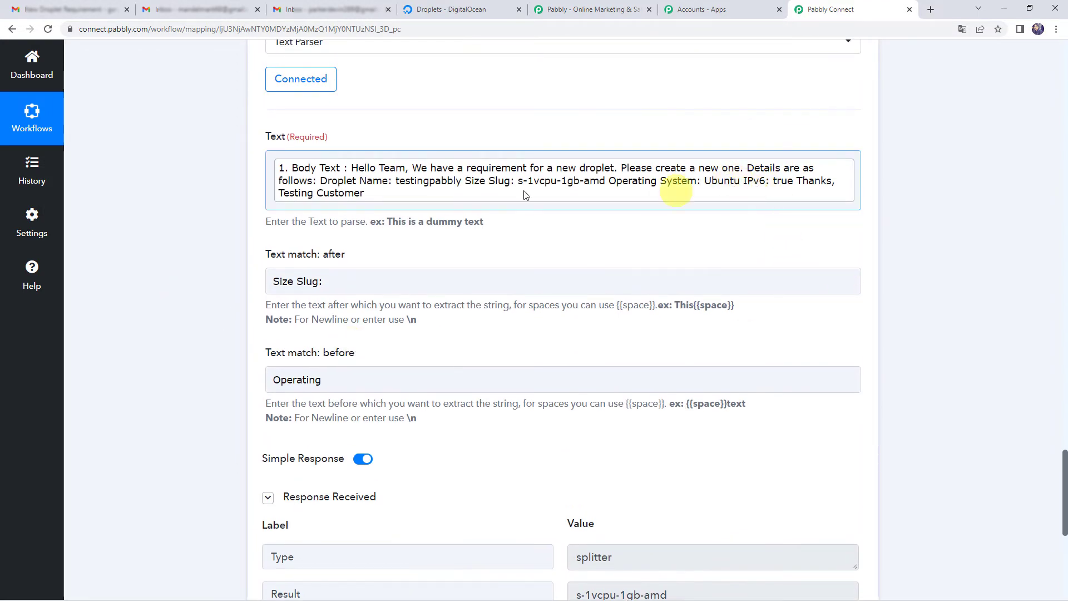
Add a fifth workflow step after the size slug parser using the Text Formatter by Pabbly app
{"action": "scroll", "coordinate": [220, 371], "scroll_direction": "down", "scroll_amount": 7}
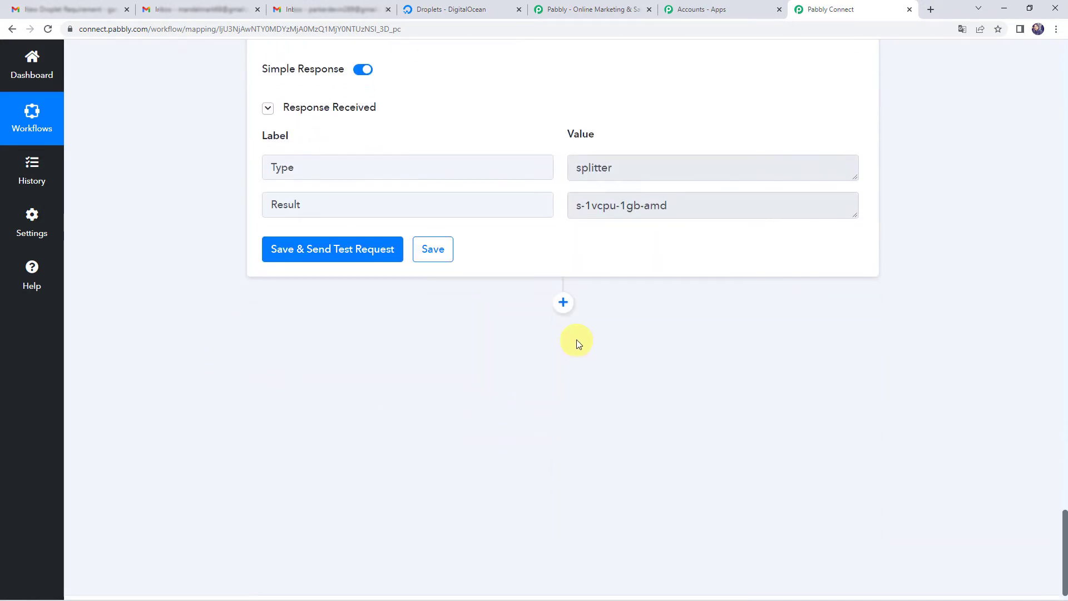
{"action": "left_click", "coordinate": [563, 303]}
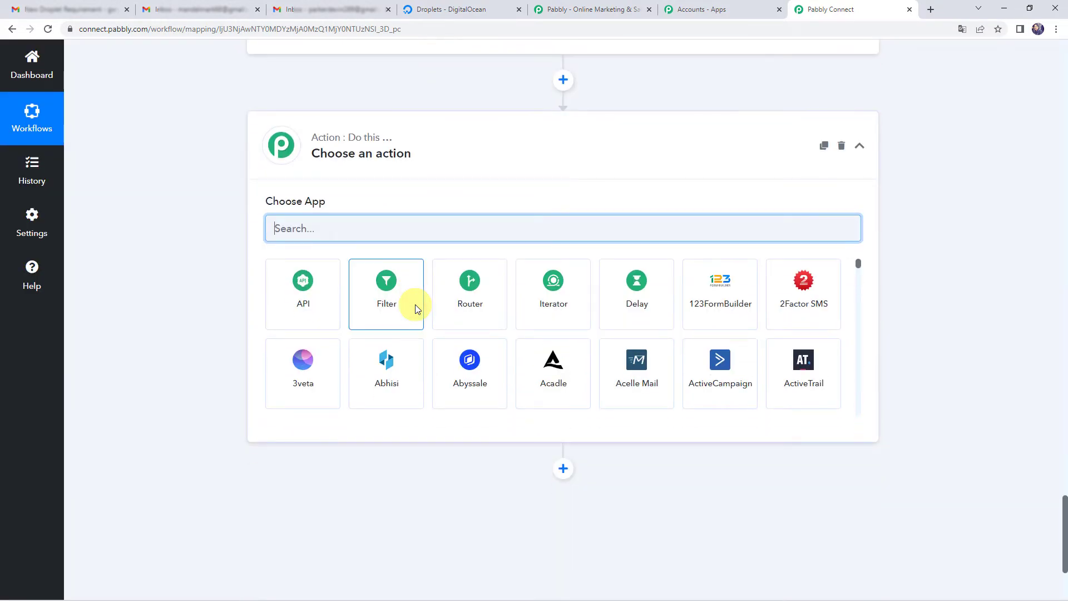
{"action": "type", "text": "text"}
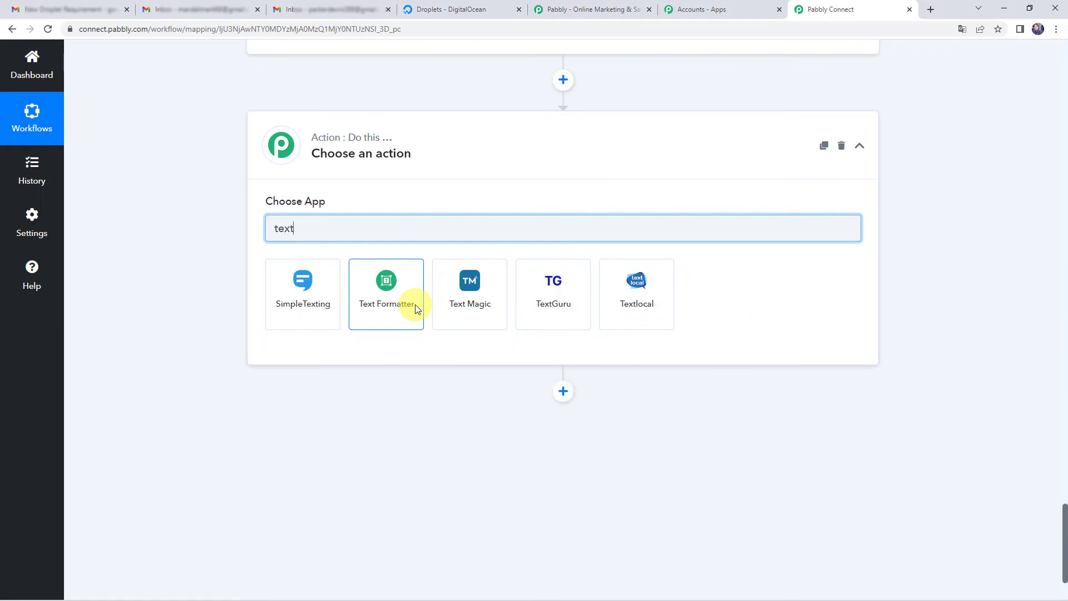
{"action": "left_click", "coordinate": [417, 310]}
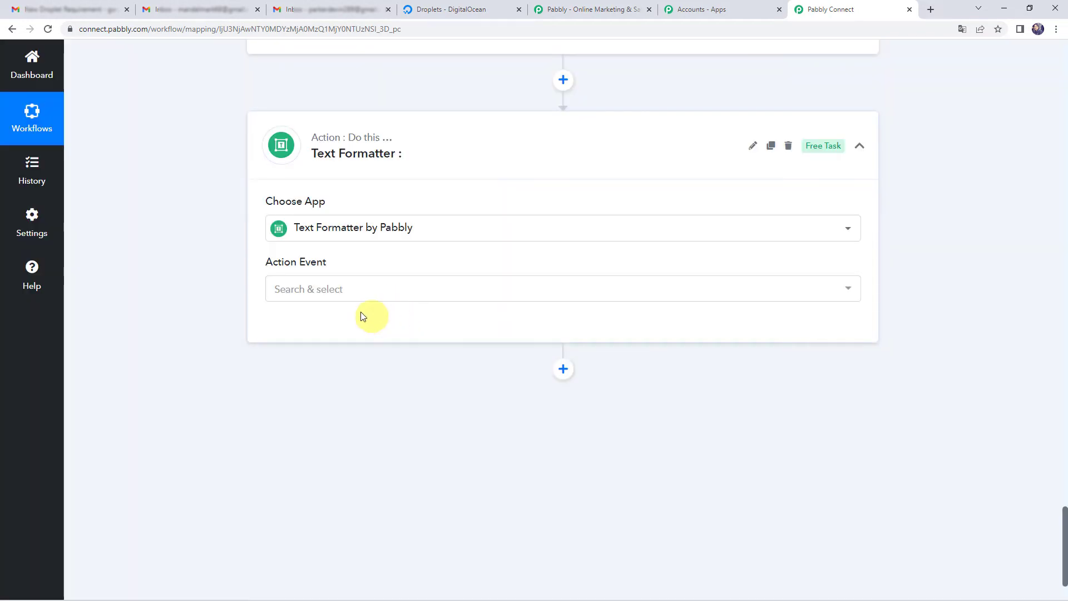
Choose Text Parser as the fifth step's action event and connect the app
{"action": "left_click", "coordinate": [329, 294]}
{"action": "left_click", "coordinate": [307, 535]}
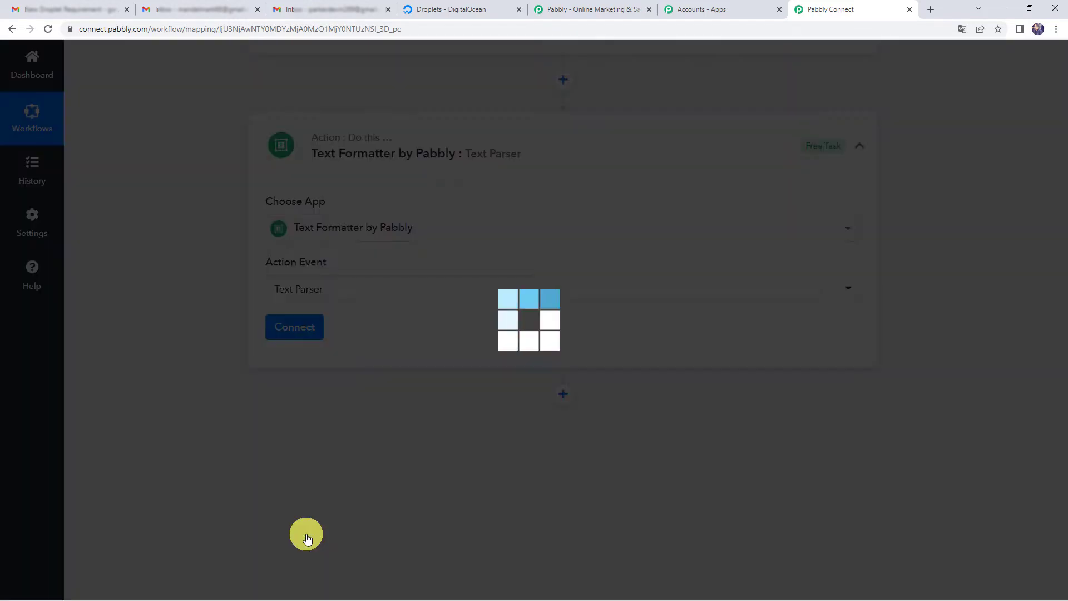
{"action": "left_click", "coordinate": [296, 329]}
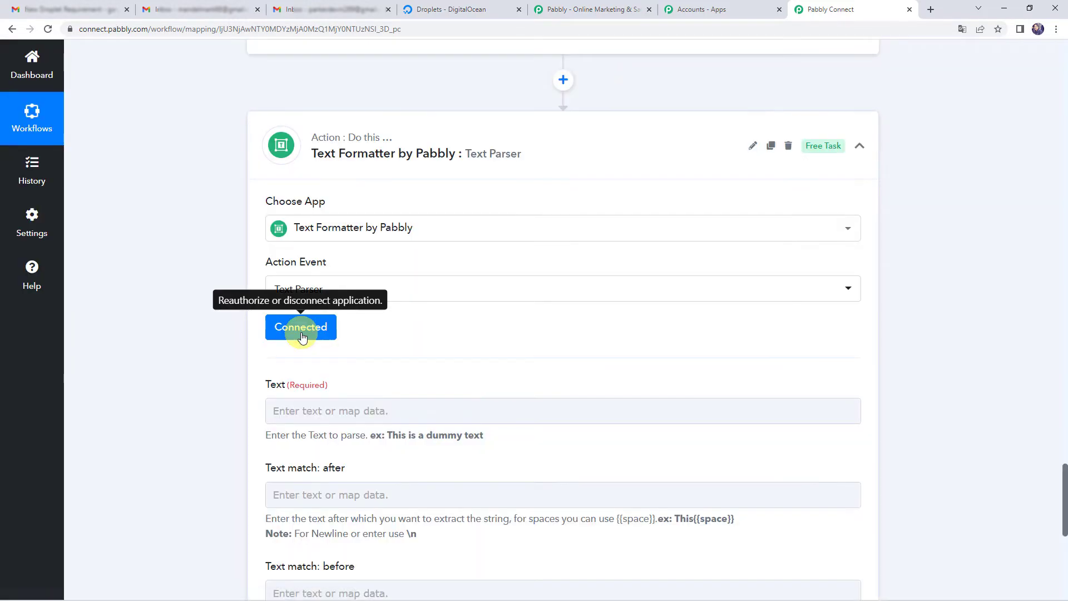
Map the Body Text from the Email Parser response into the fifth step's Text field
{"action": "scroll", "coordinate": [301, 331], "scroll_direction": "down", "scroll_amount": 2}
{"action": "left_click", "coordinate": [286, 301]}
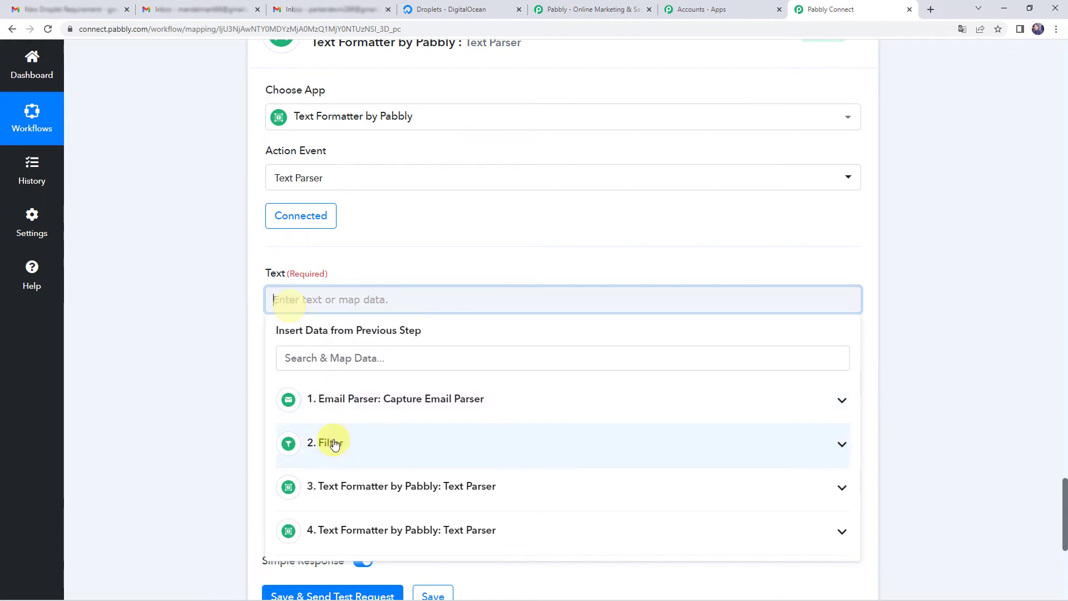
{"action": "left_click", "coordinate": [337, 405]}
{"action": "scroll", "coordinate": [334, 411], "scroll_direction": "down", "scroll_amount": 10}
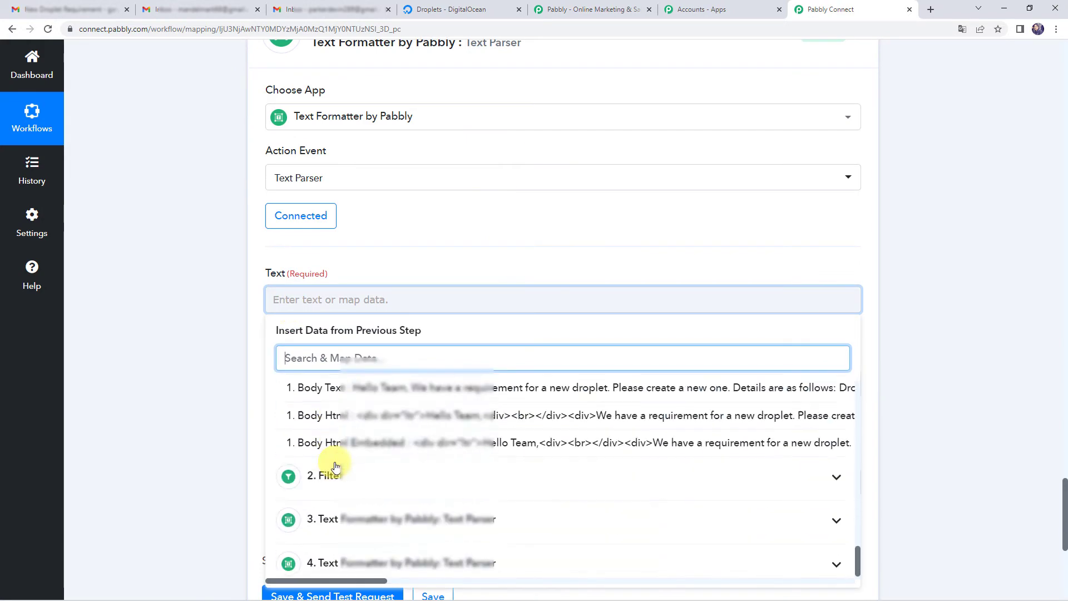
{"action": "scroll", "coordinate": [307, 435], "scroll_direction": "up", "scroll_amount": 1}
{"action": "left_click", "coordinate": [307, 434]}
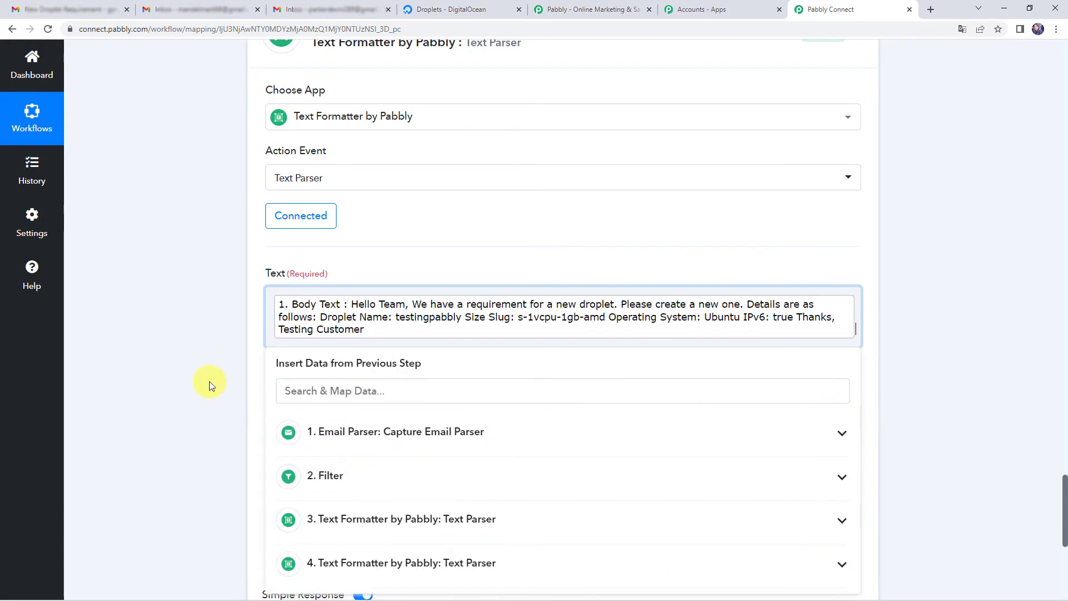
{"action": "left_click", "coordinate": [209, 381]}
Set the fifth step's "Text match: after" value to "IPv6:"
{"action": "scroll", "coordinate": [209, 382], "scroll_direction": "down", "scroll_amount": 1}
{"action": "scroll", "coordinate": [209, 382], "scroll_direction": "down", "scroll_amount": 2}
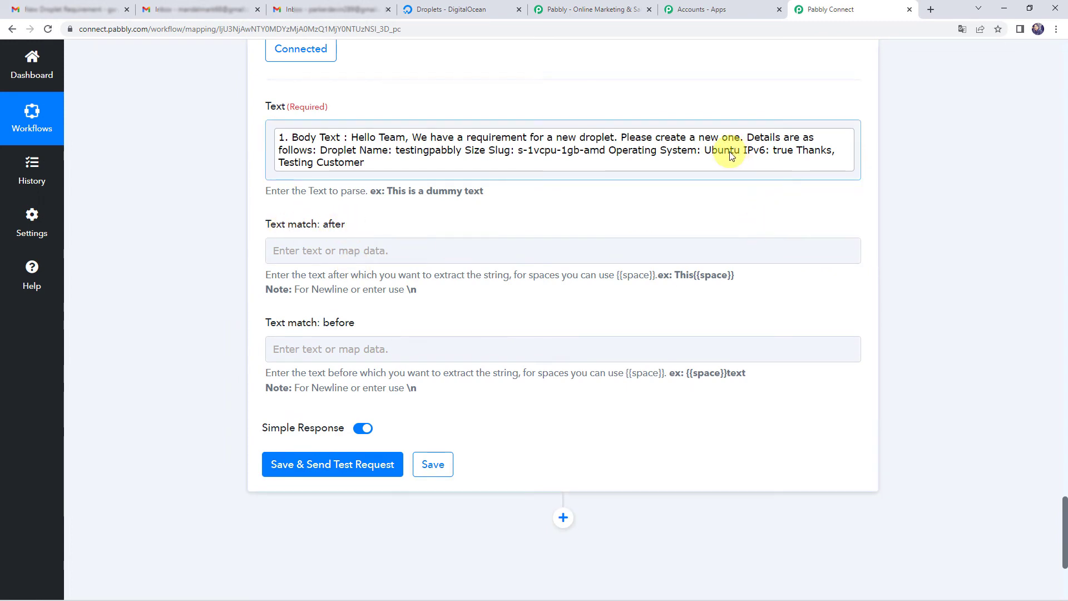
{"action": "left_click", "coordinate": [281, 255]}
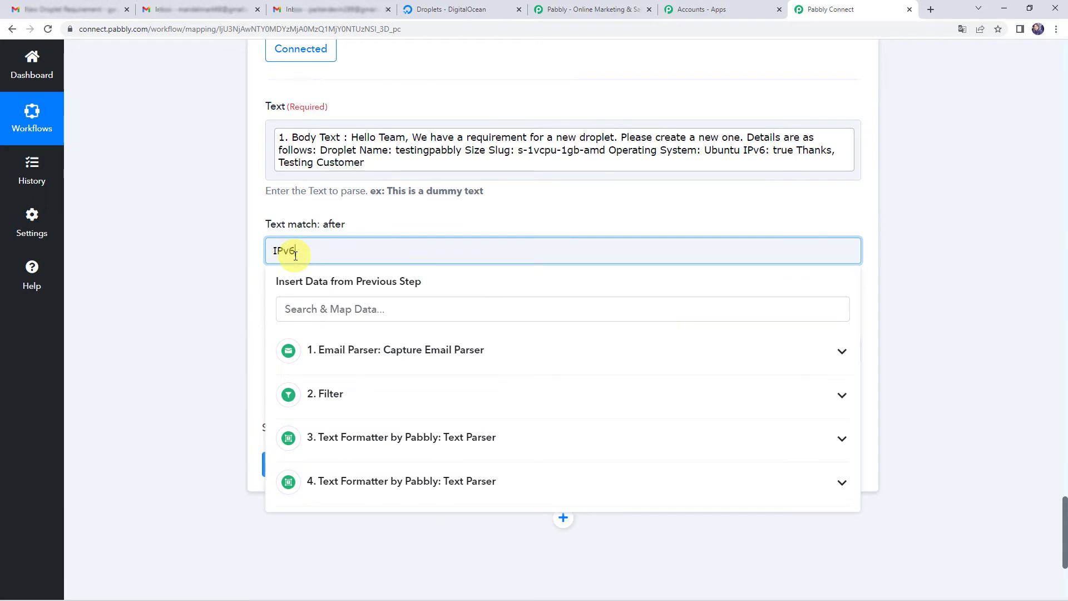
{"action": "left_click", "coordinate": [195, 297]}
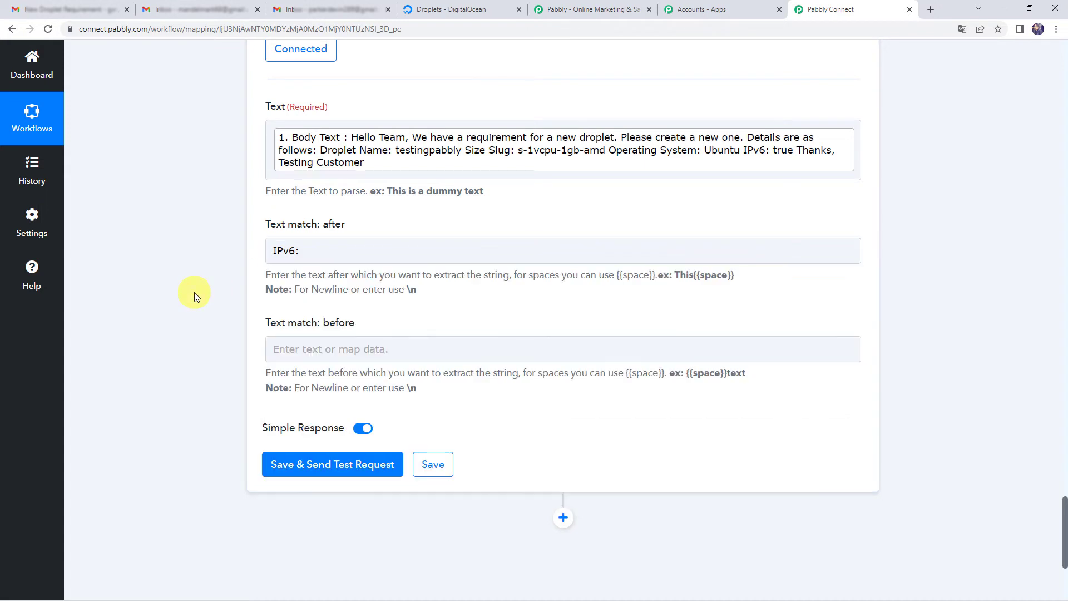
Set the fifth step's "Text match: before" value to "Thanks", then save it and send a test request
{"action": "left_click", "coordinate": [326, 349]}
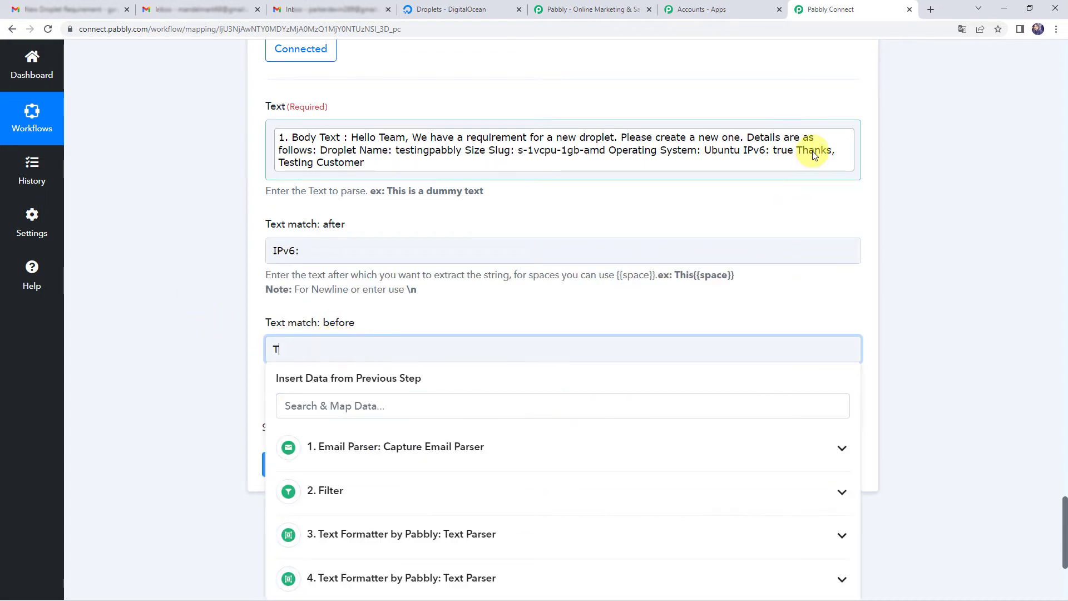
{"action": "type", "text": "Thanks"}
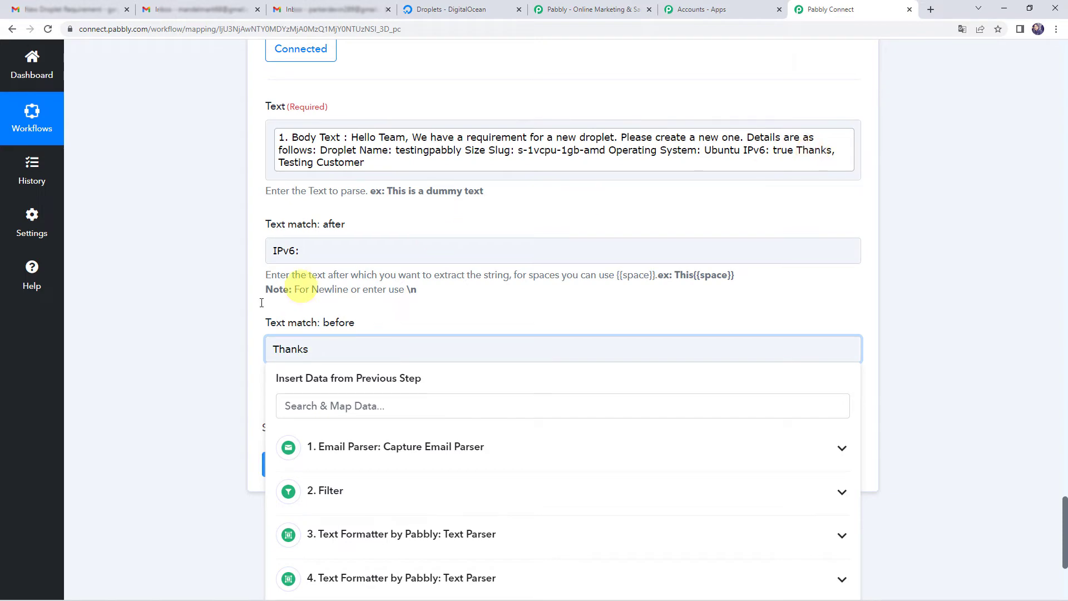
{"action": "left_click", "coordinate": [149, 348]}
{"action": "left_click", "coordinate": [310, 466]}
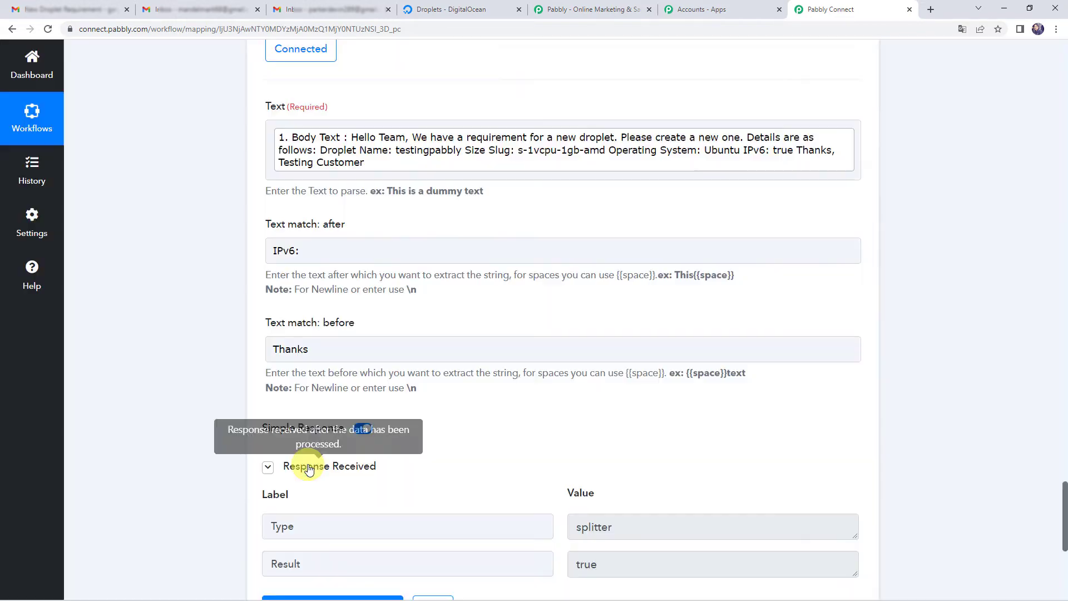
{"action": "scroll", "coordinate": [373, 465], "scroll_direction": "down", "scroll_amount": 1}
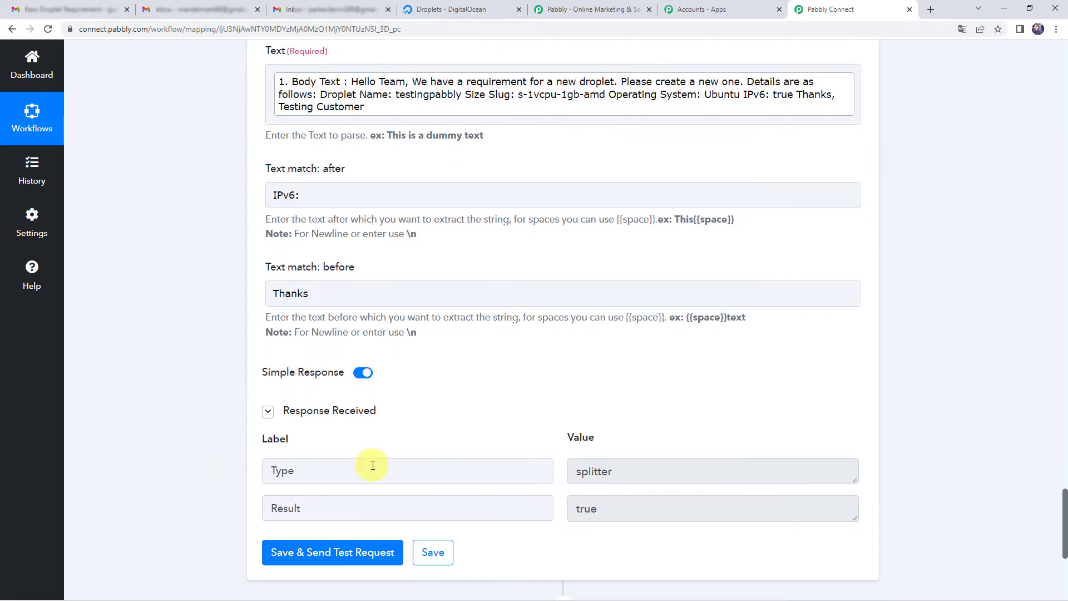
{"action": "left_click", "coordinate": [614, 511]}
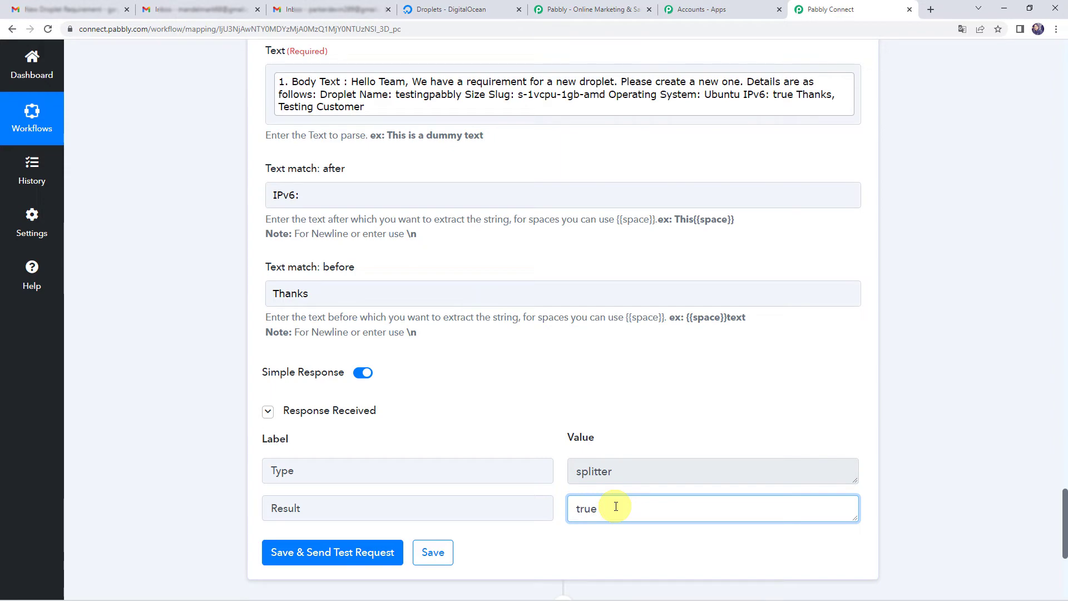
Add a sixth workflow step after the IPv6 parser using the DigitalOcean app
{"action": "scroll", "coordinate": [208, 458], "scroll_direction": "down", "scroll_amount": 5}
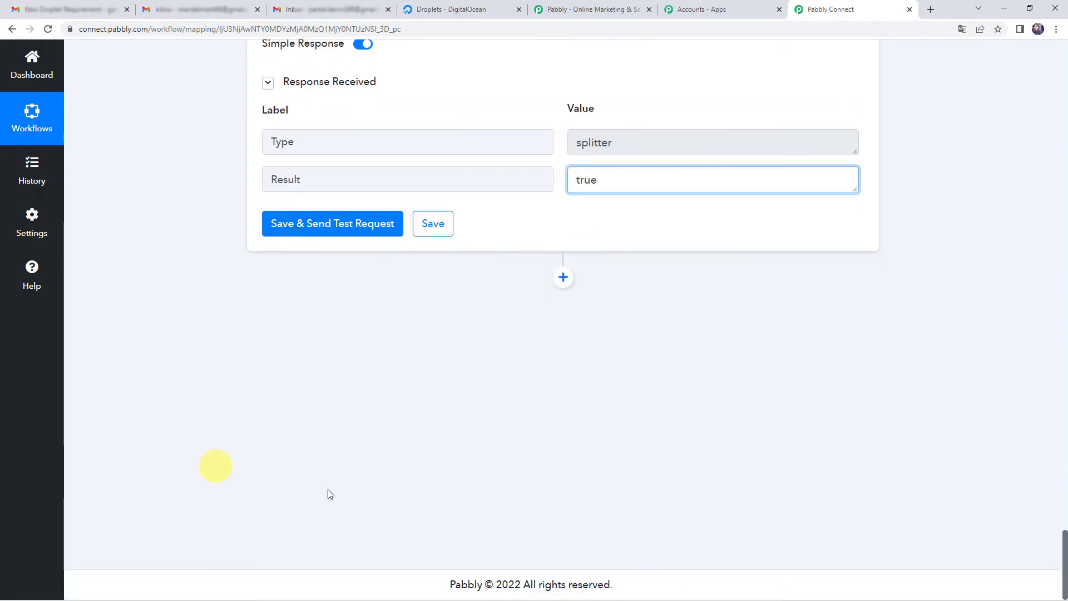
{"action": "left_click", "coordinate": [563, 277]}
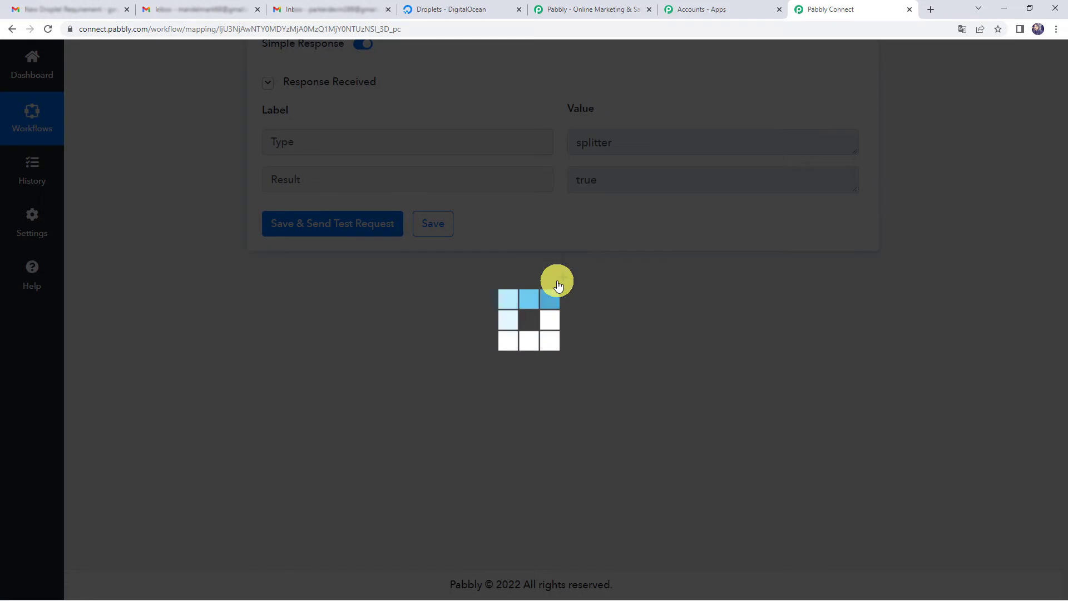
{"action": "type", "text": "D"}
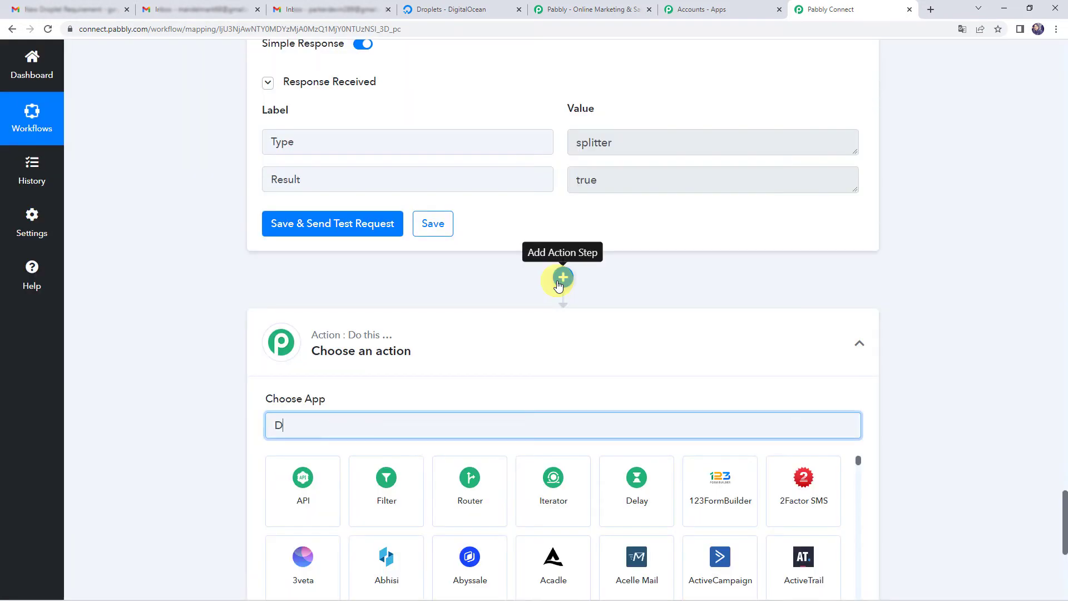
{"action": "type", "text": "i"}
{"action": "scroll", "coordinate": [558, 285], "scroll_direction": "down", "scroll_amount": 2}
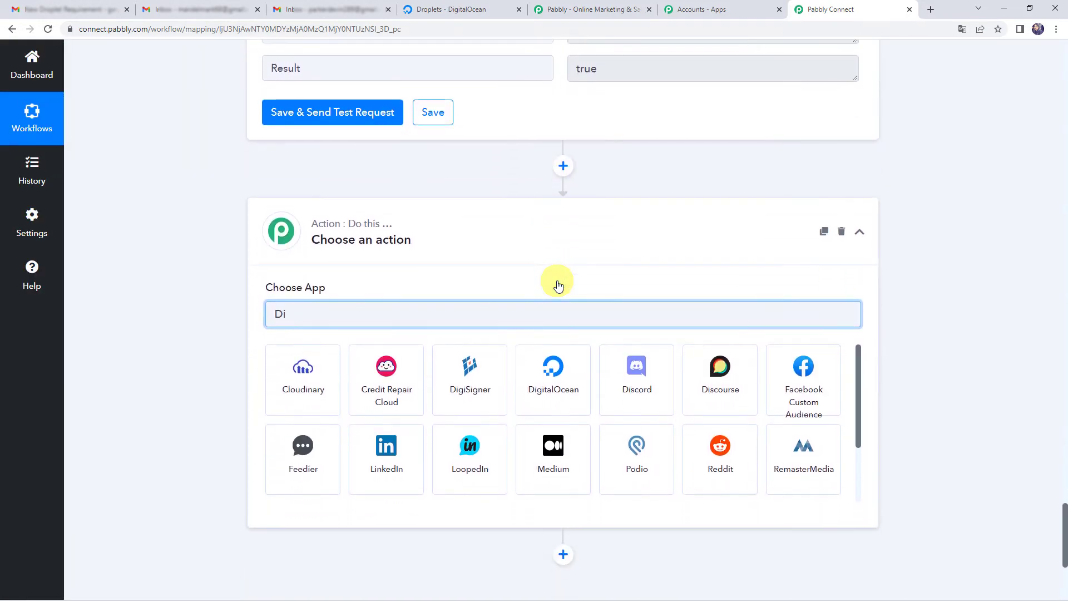
{"action": "type", "text": "gi"}
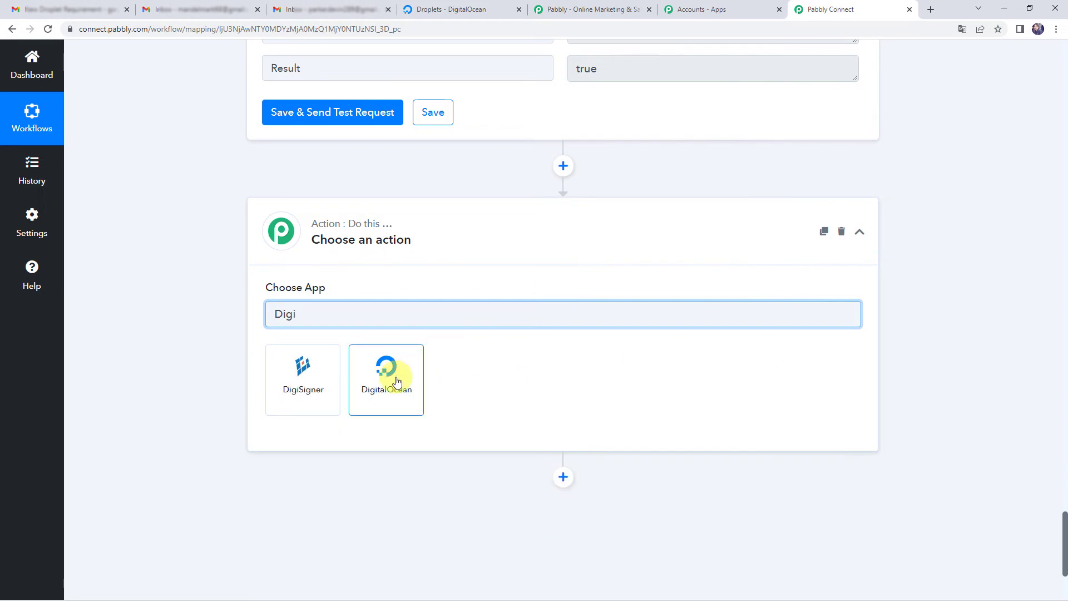
{"action": "left_click", "coordinate": [380, 391]}
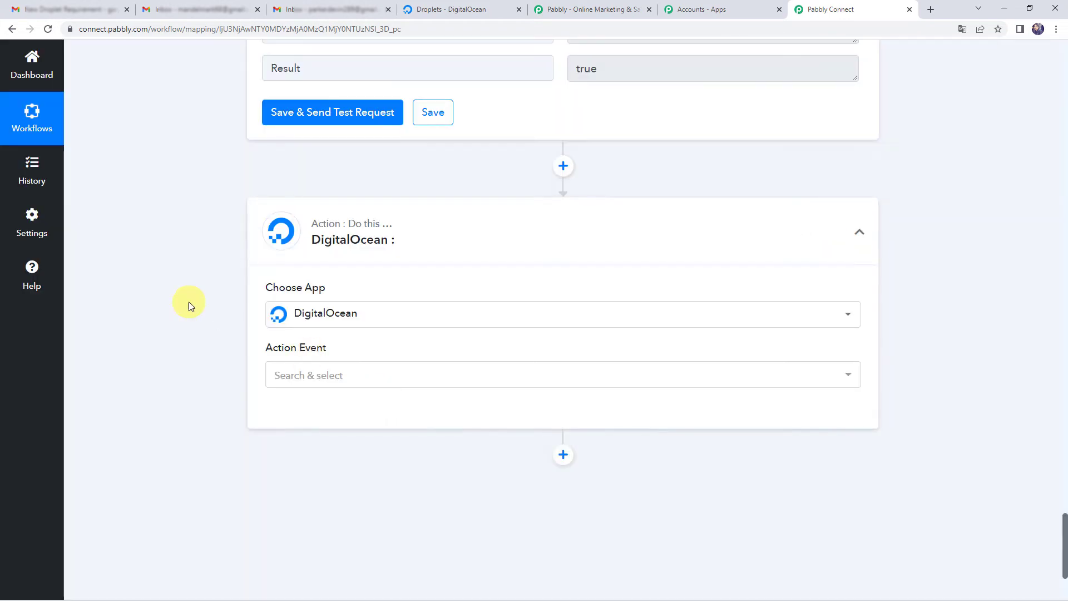
Choose Create Droplet as the DigitalOcean action event and open its account connection settings
{"action": "scroll", "coordinate": [188, 301], "scroll_direction": "down", "scroll_amount": 3}
{"action": "left_click", "coordinate": [293, 214]}
{"action": "left_click", "coordinate": [325, 275]}
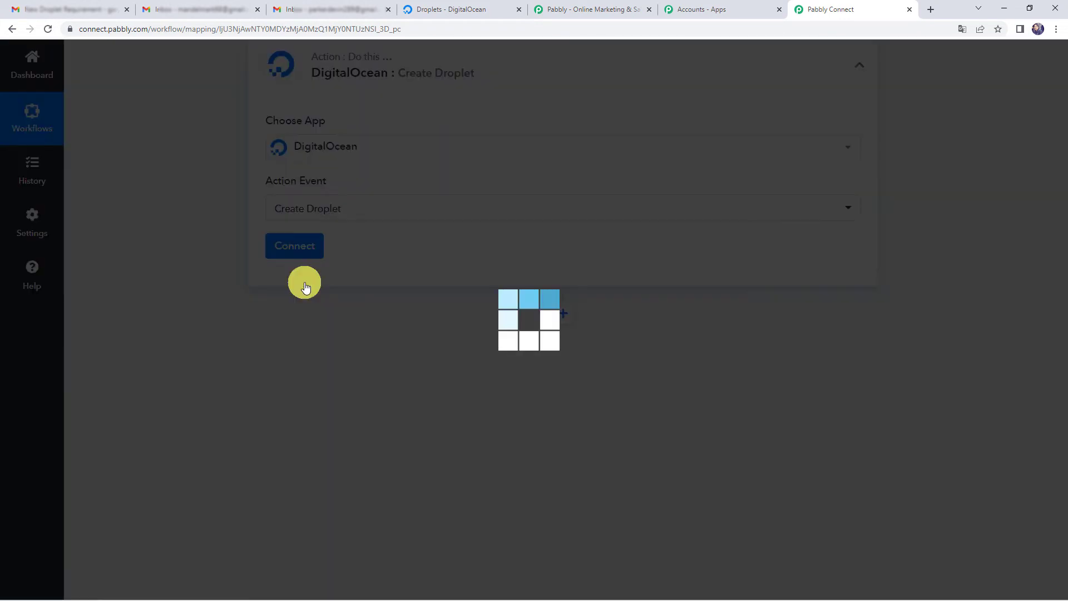
{"action": "left_click", "coordinate": [320, 257]}
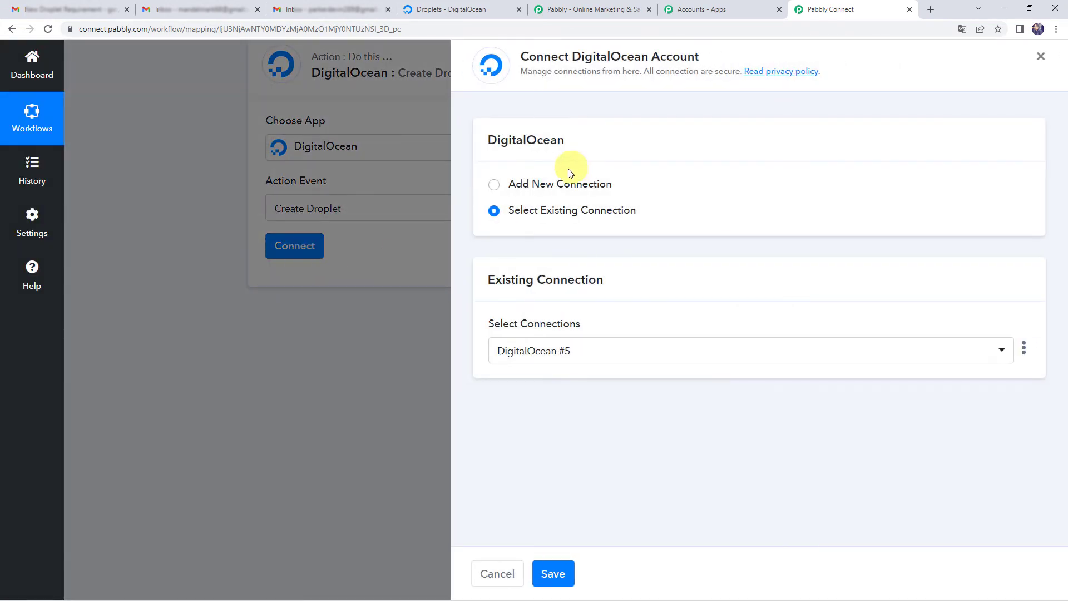
Add a new DigitalOcean connection and authorize Pabbly Connect to access My Team
{"action": "left_click", "coordinate": [547, 182]}
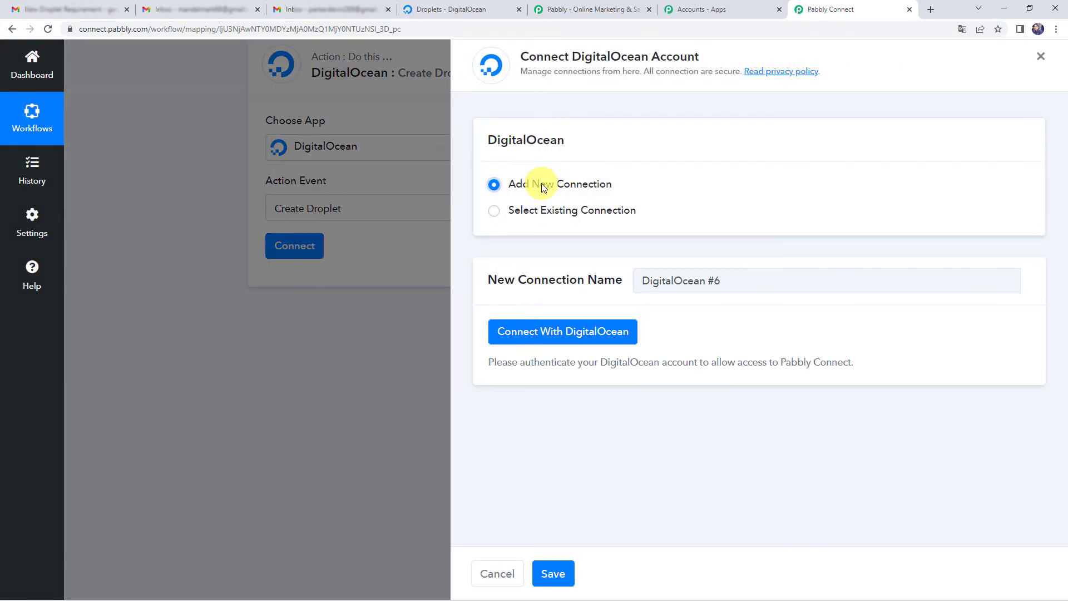
{"action": "left_click", "coordinate": [594, 336]}
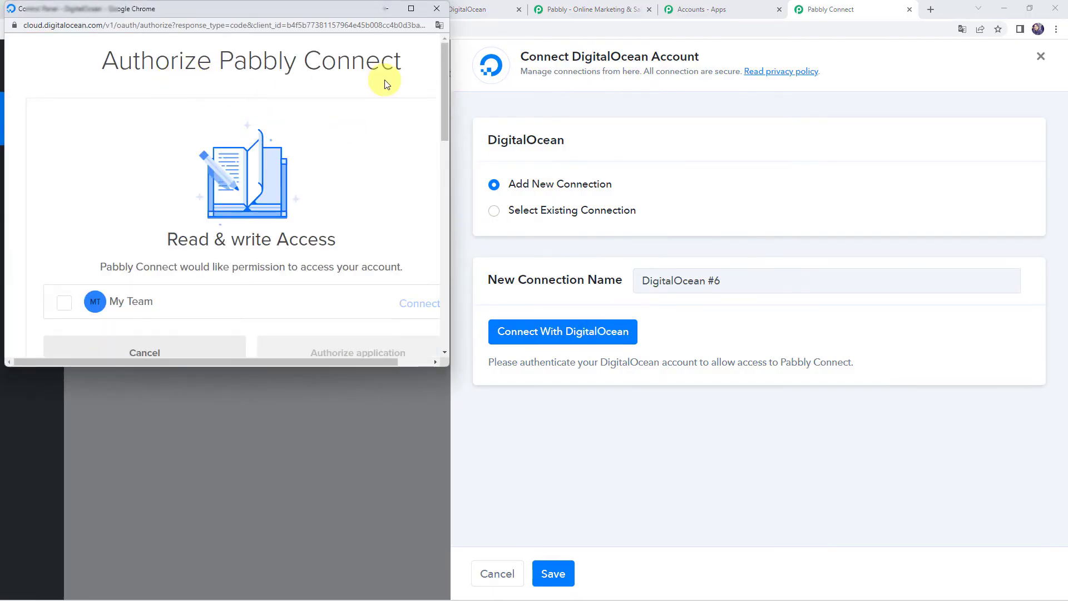
{"action": "scroll", "coordinate": [272, 166], "scroll_direction": "down", "scroll_amount": 2}
{"action": "left_click", "coordinate": [65, 194]}
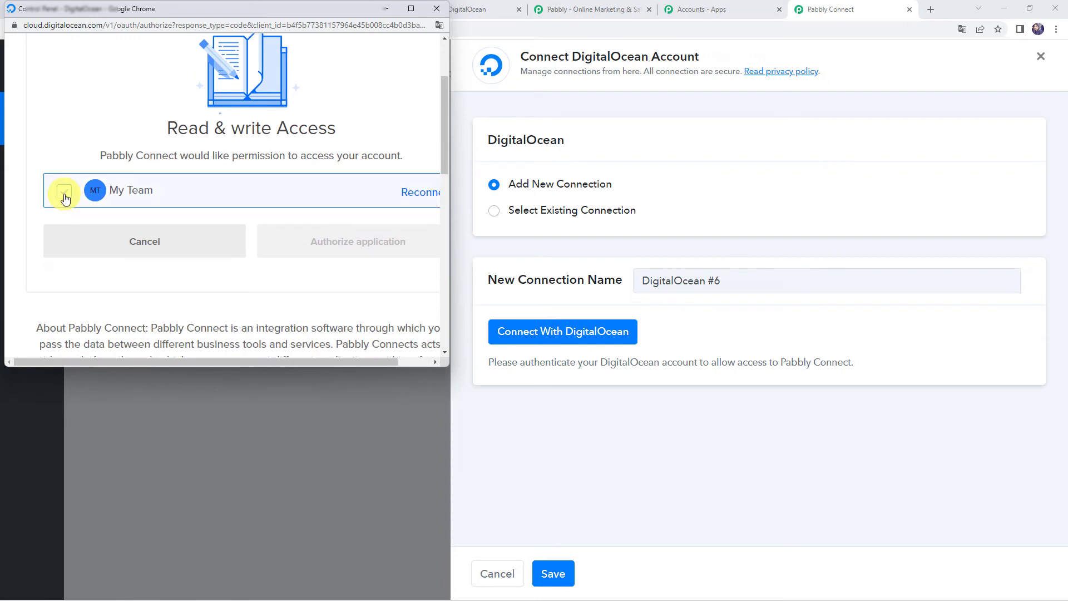
{"action": "left_click", "coordinate": [316, 252]}
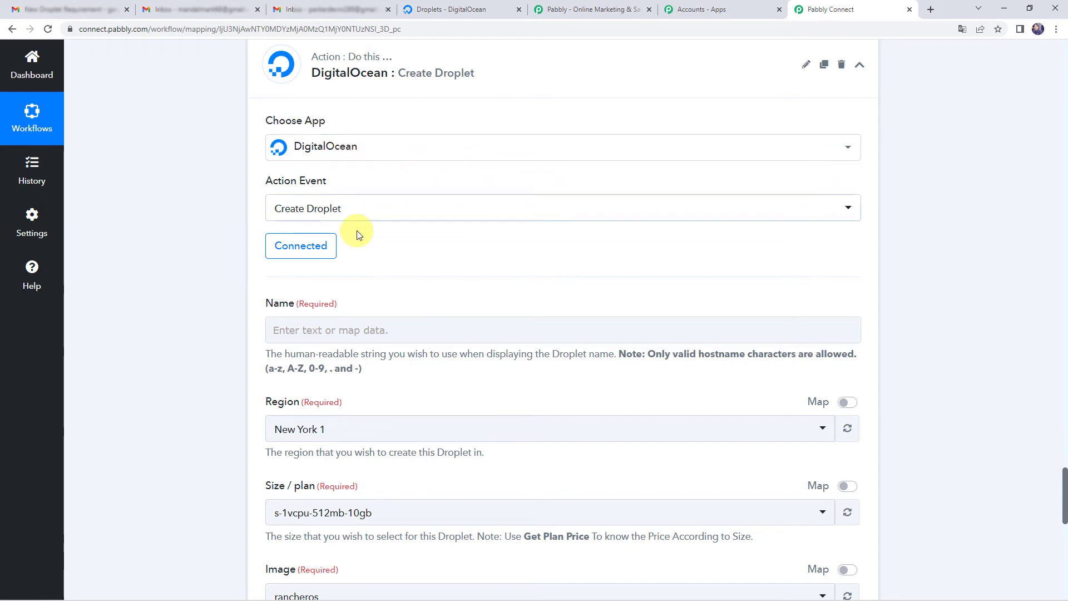
Map the Result of the third step's Text Parser into the droplet's Name field
{"action": "left_click", "coordinate": [293, 332]}
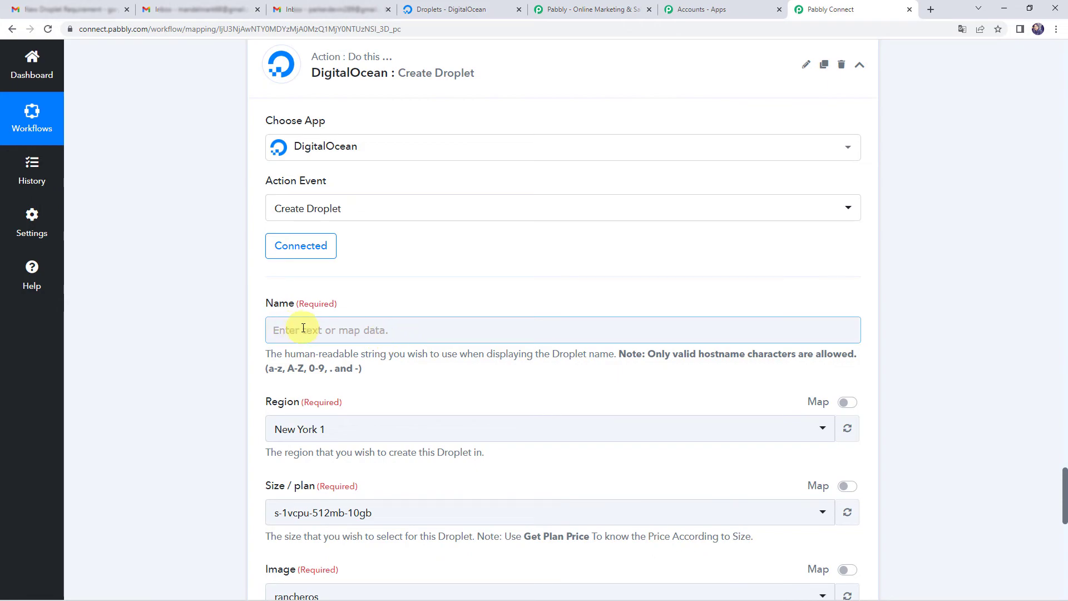
{"action": "scroll", "coordinate": [208, 327], "scroll_direction": "up", "scroll_amount": 15}
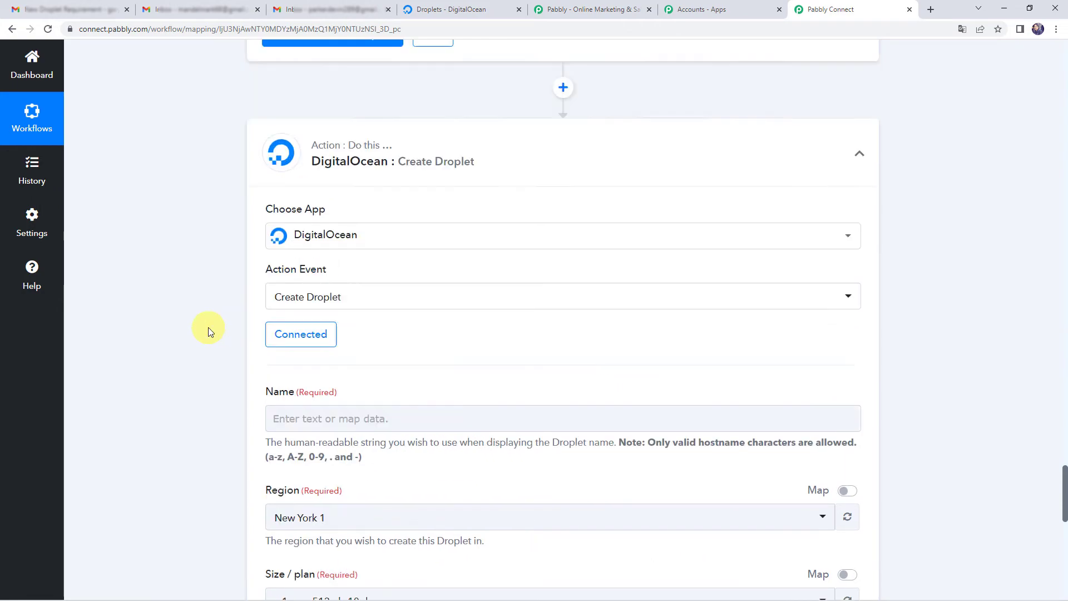
{"action": "scroll", "coordinate": [208, 327], "scroll_direction": "up", "scroll_amount": 20}
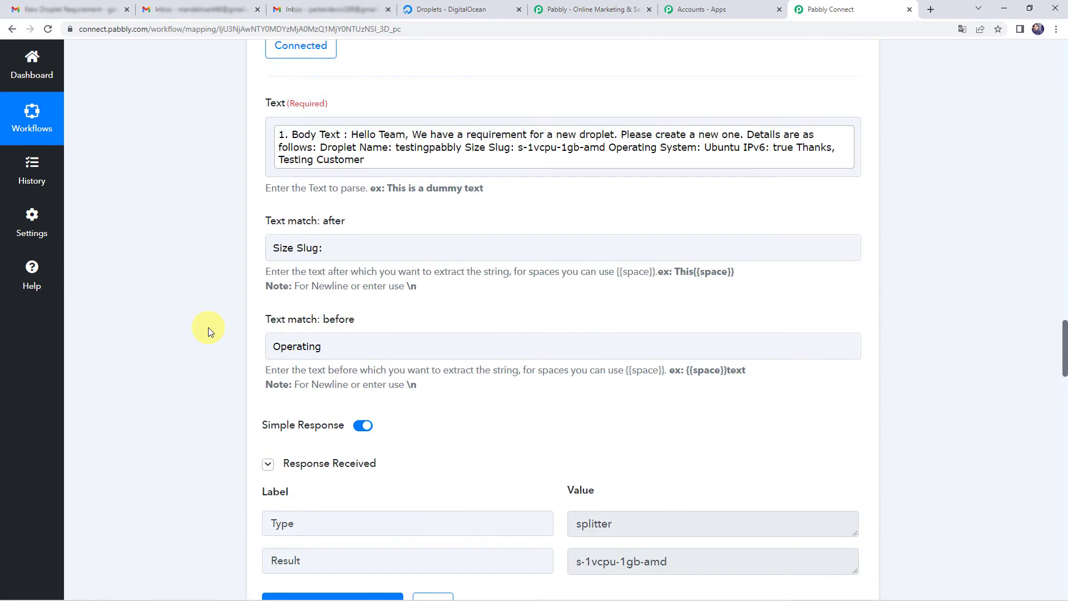
{"action": "left_click_drag", "start_coordinate": [670, 296], "coordinate": [568, 290]}
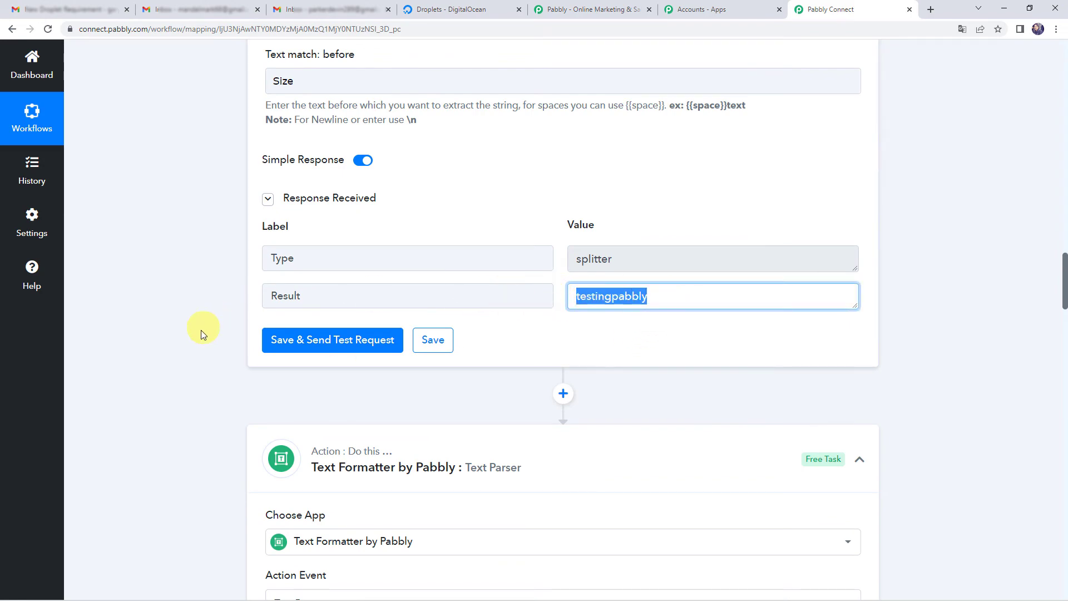
{"action": "scroll", "coordinate": [201, 329], "scroll_direction": "down", "scroll_amount": 7}
{"action": "scroll", "coordinate": [197, 332], "scroll_direction": "down", "scroll_amount": 20}
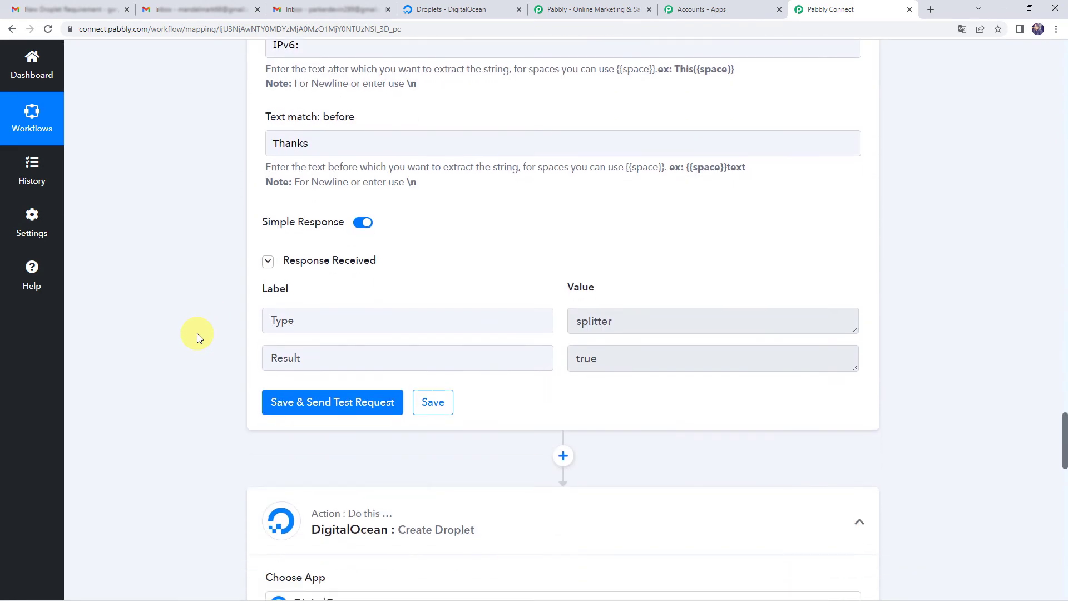
{"action": "scroll", "coordinate": [197, 333], "scroll_direction": "down", "scroll_amount": 5}
{"action": "left_click", "coordinate": [301, 334]}
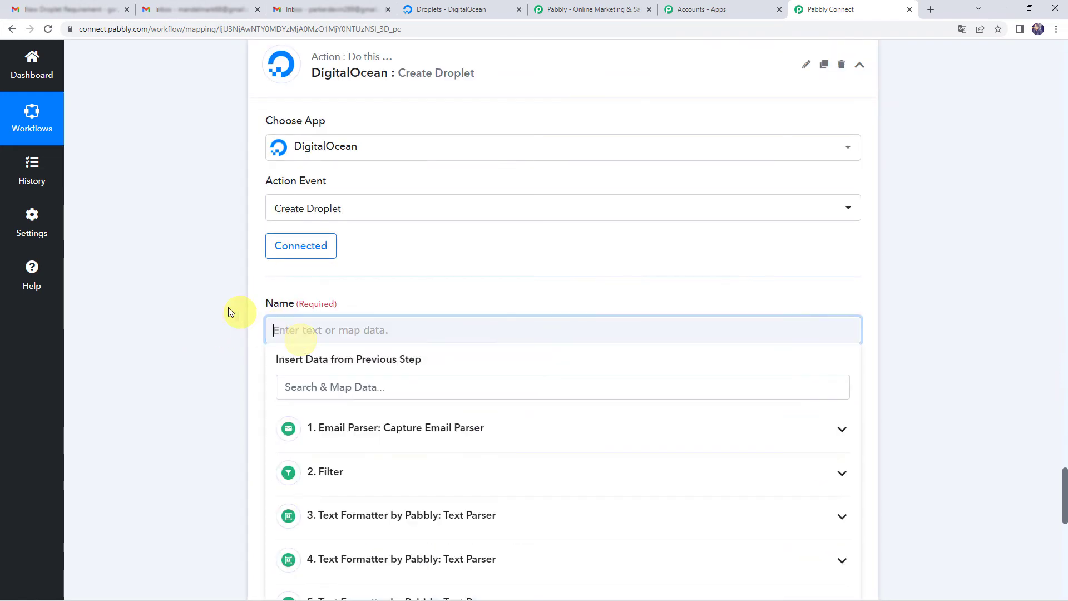
{"action": "scroll", "coordinate": [226, 306], "scroll_direction": "down", "scroll_amount": 2}
{"action": "left_click", "coordinate": [323, 409]}
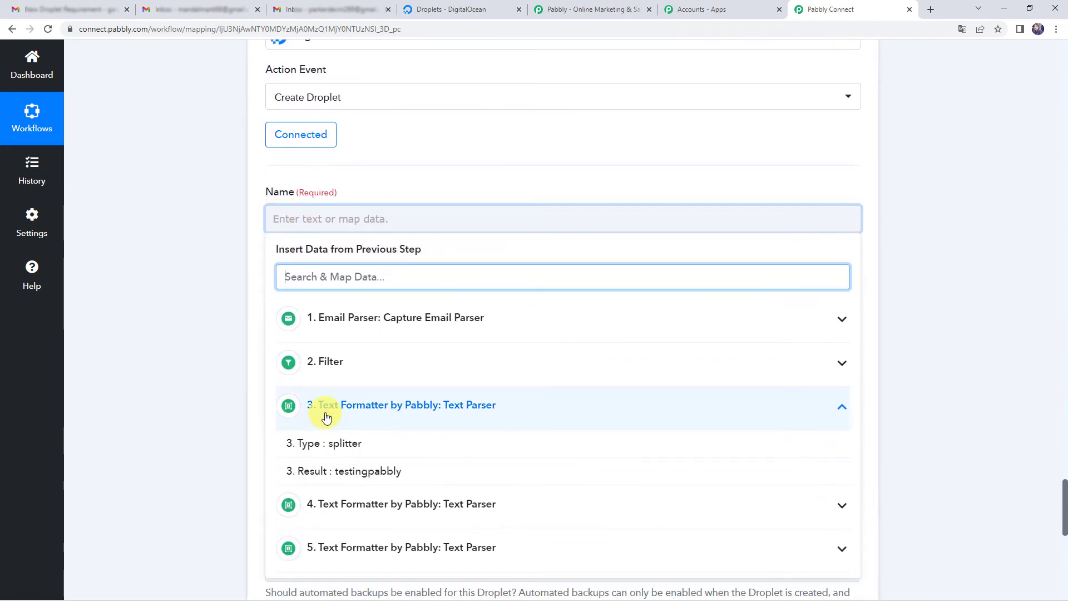
{"action": "left_click", "coordinate": [353, 469]}
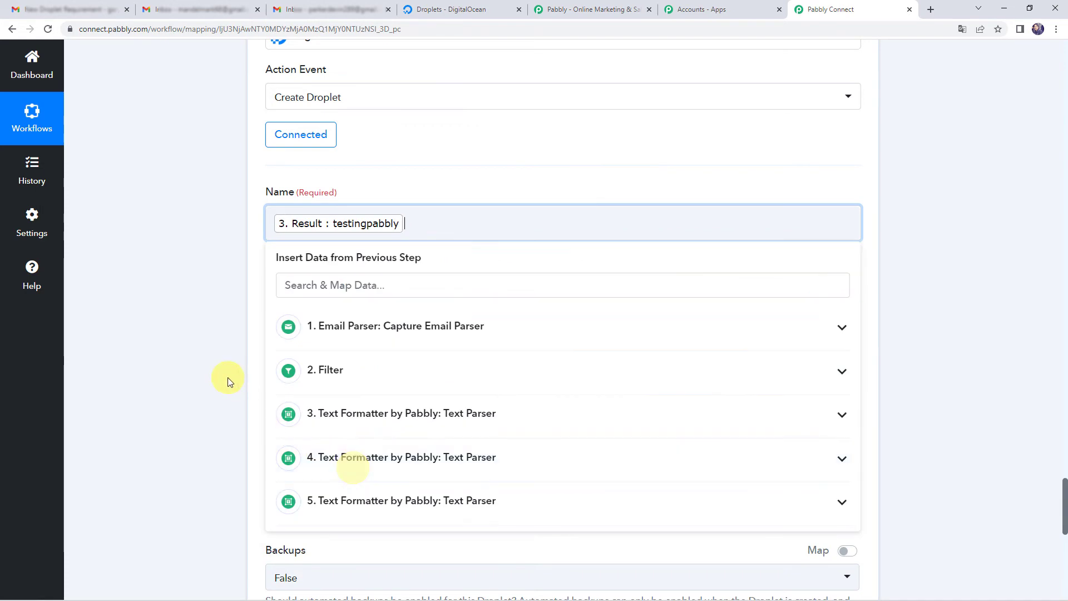
{"action": "left_click", "coordinate": [228, 378]}
Set the droplet's Region to Bangalore 1
{"action": "scroll", "coordinate": [228, 377], "scroll_direction": "down", "scroll_amount": 1}
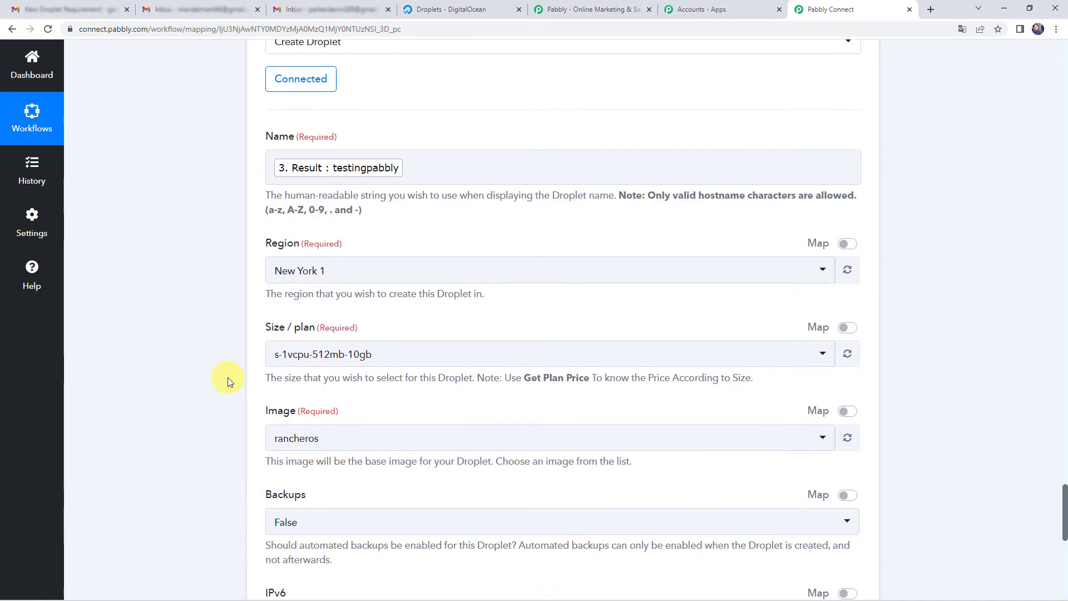
{"action": "left_click", "coordinate": [351, 277]}
{"action": "type", "text": "bang"}
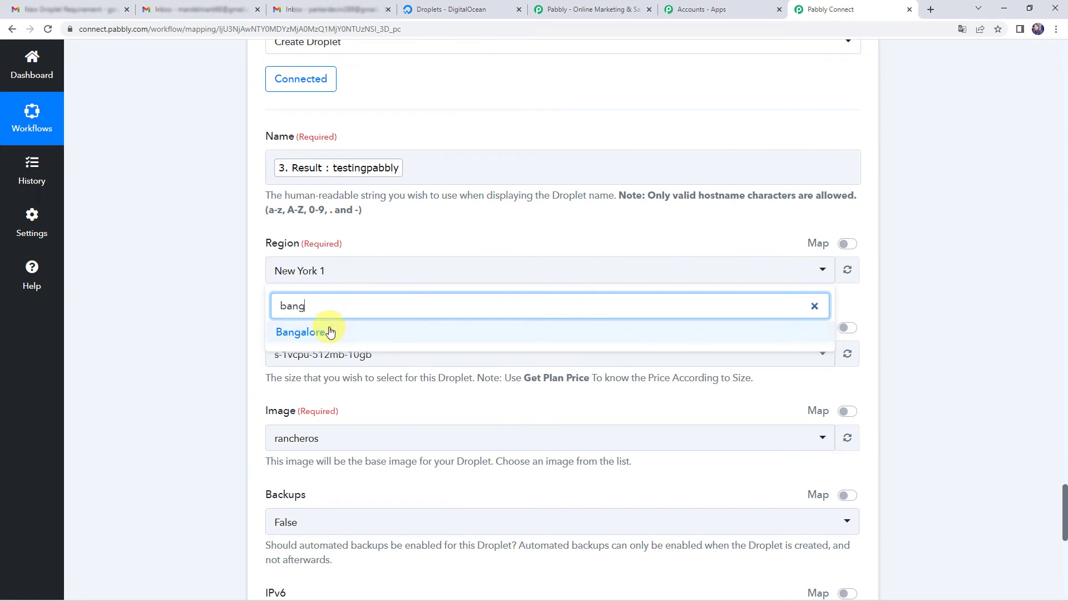
{"action": "left_click", "coordinate": [283, 332]}
Enable mapping for the droplet's Size / plan and map it to the Result of the fourth step's Text Parser
{"action": "scroll", "coordinate": [228, 310], "scroll_direction": "down", "scroll_amount": 1}
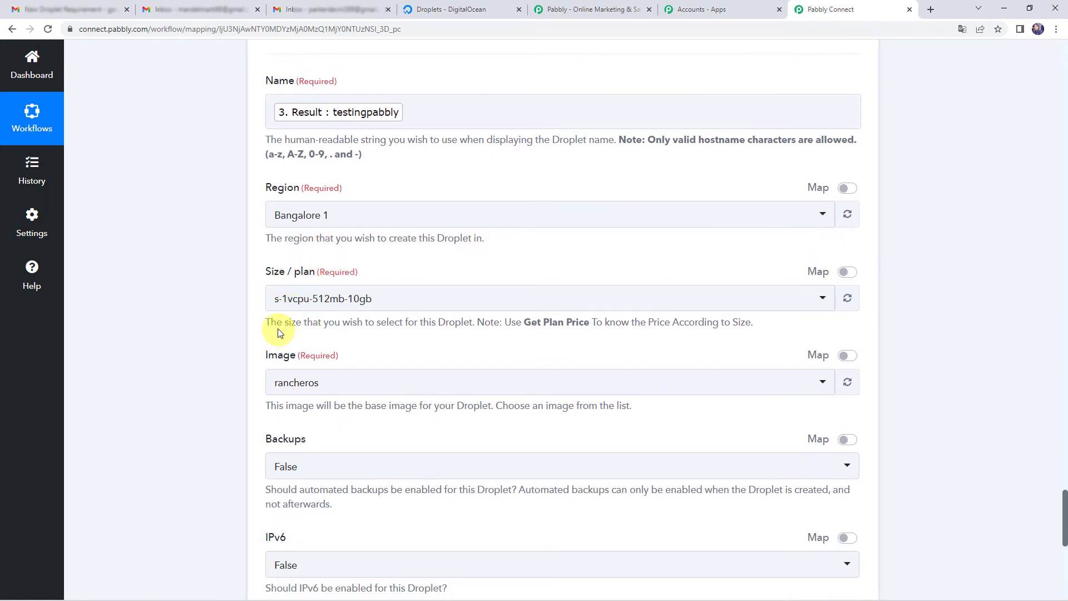
{"action": "left_click_drag", "start_coordinate": [268, 324], "coordinate": [752, 333]}
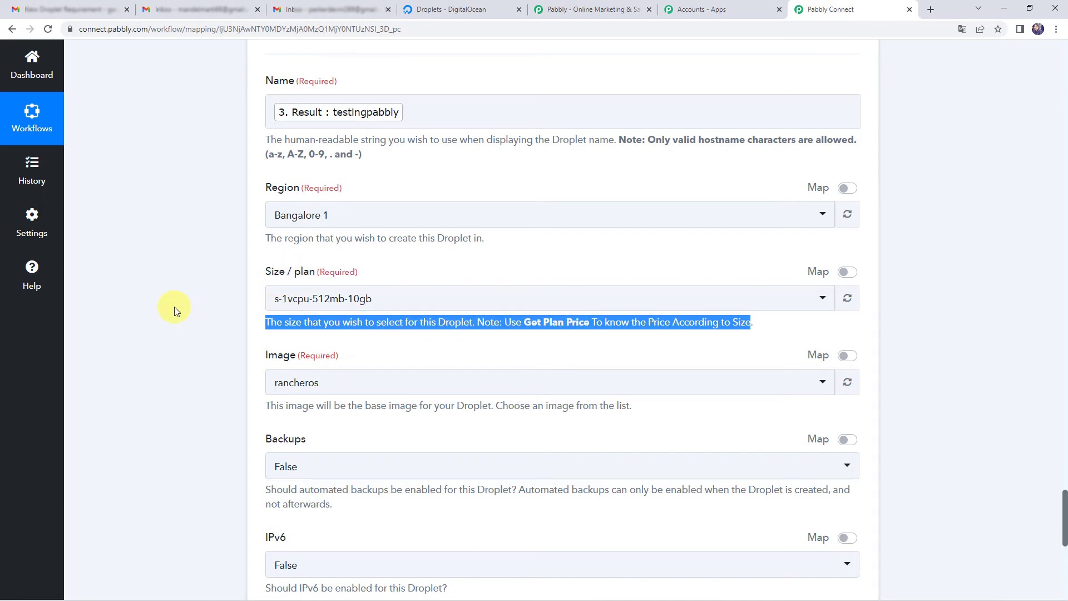
{"action": "scroll", "coordinate": [175, 307], "scroll_direction": "up", "scroll_amount": 10}
{"action": "scroll", "coordinate": [175, 306], "scroll_direction": "up", "scroll_amount": 12}
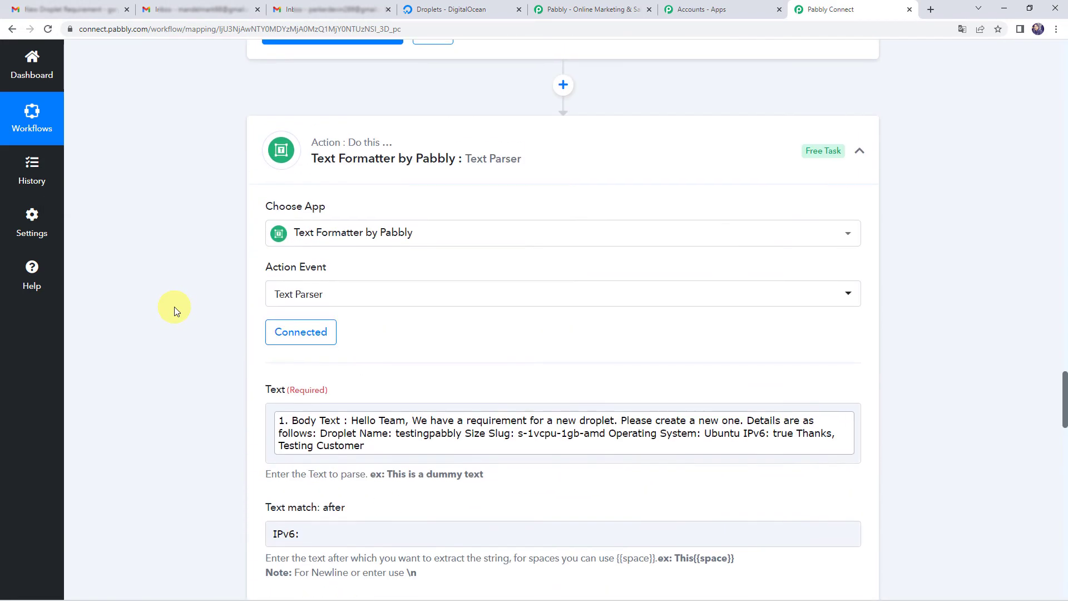
{"action": "triple_click", "coordinate": [703, 322]}
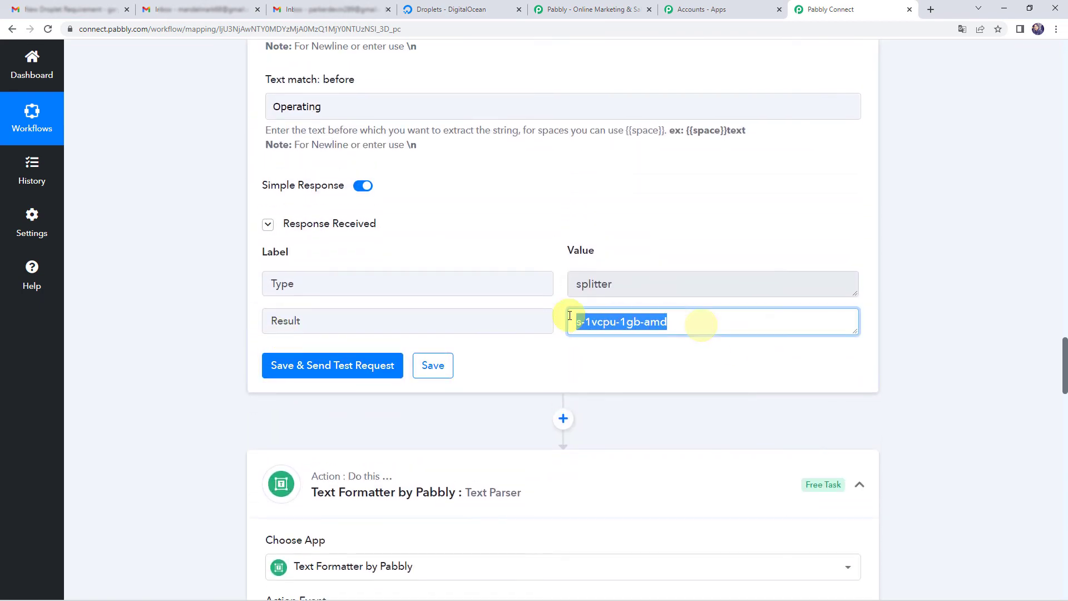
{"action": "scroll", "coordinate": [182, 372], "scroll_direction": "down", "scroll_amount": 15}
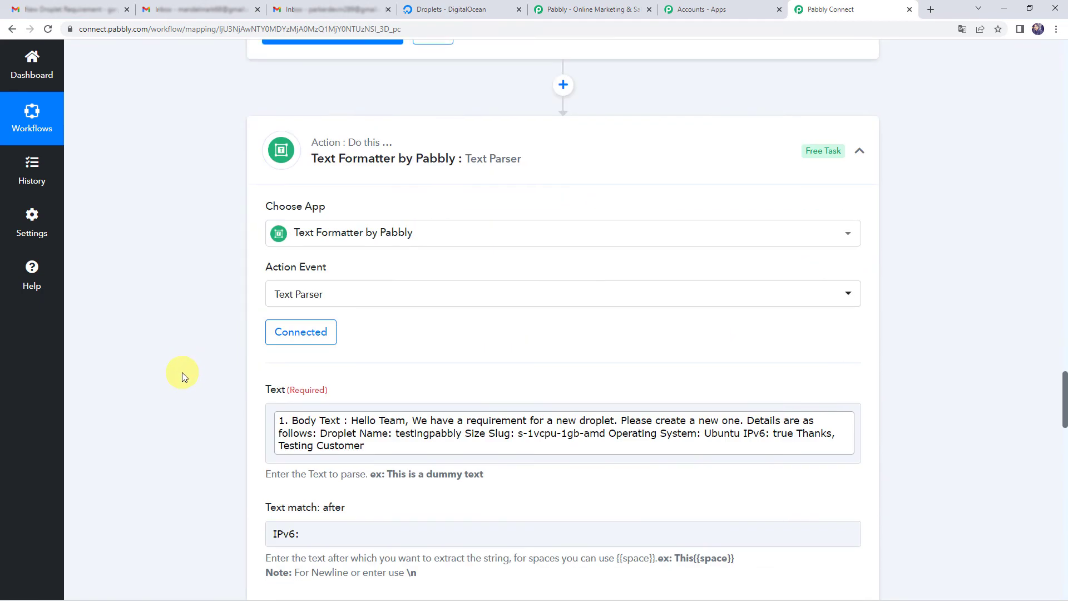
{"action": "scroll", "coordinate": [182, 372], "scroll_direction": "down", "scroll_amount": 10}
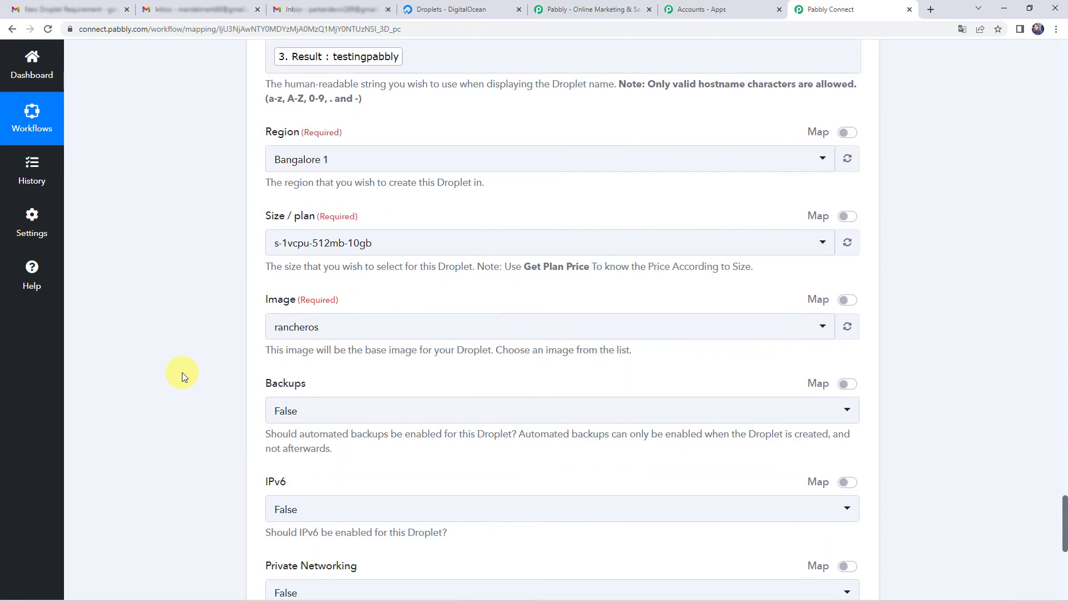
{"action": "left_click", "coordinate": [847, 216]}
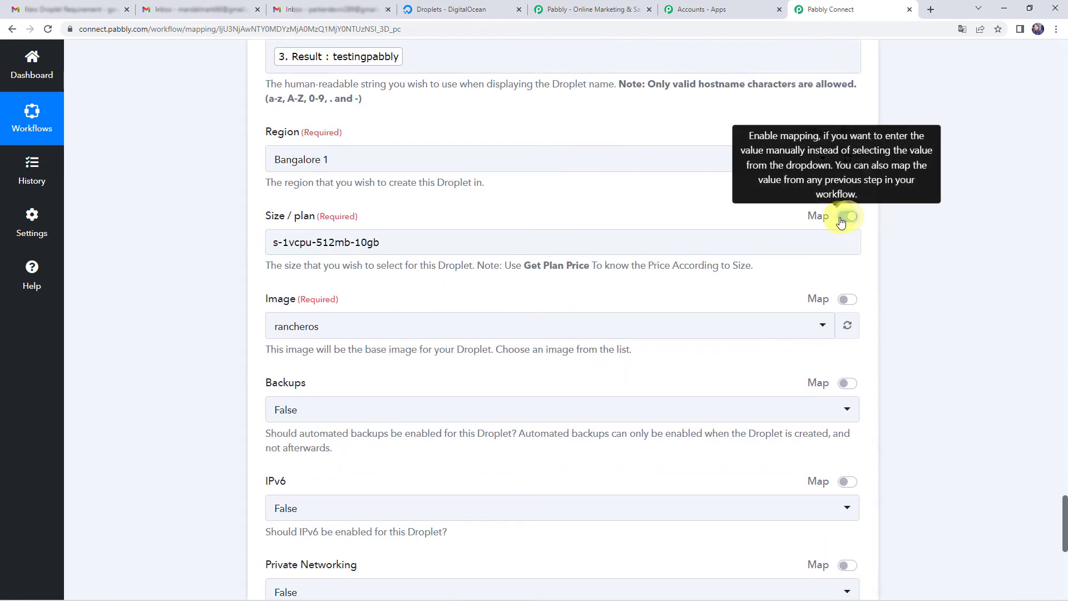
{"action": "left_click", "coordinate": [497, 245]}
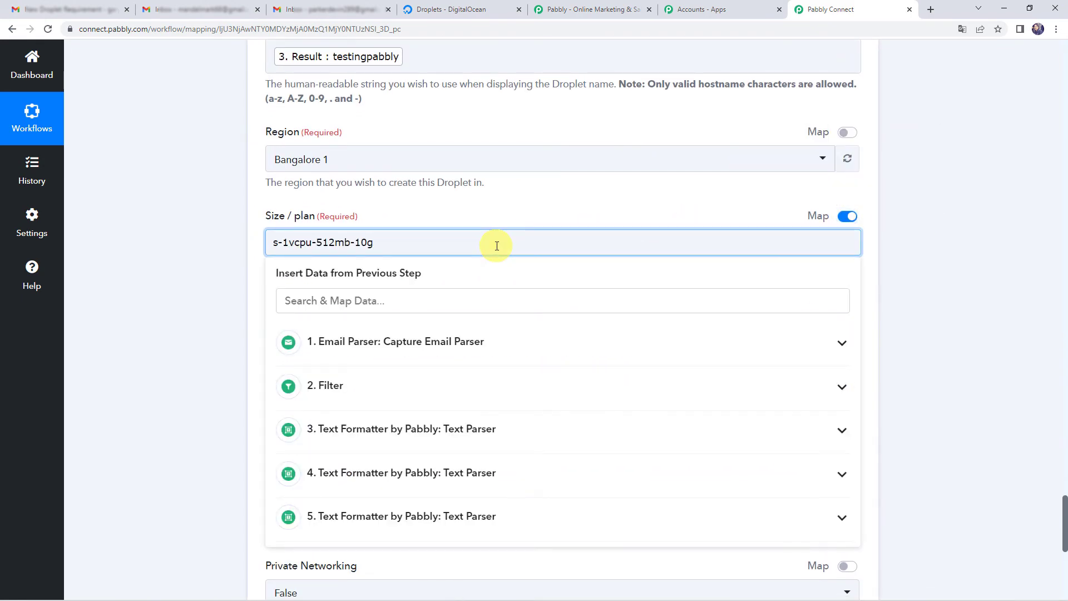
{"action": "left_click", "coordinate": [389, 472]}
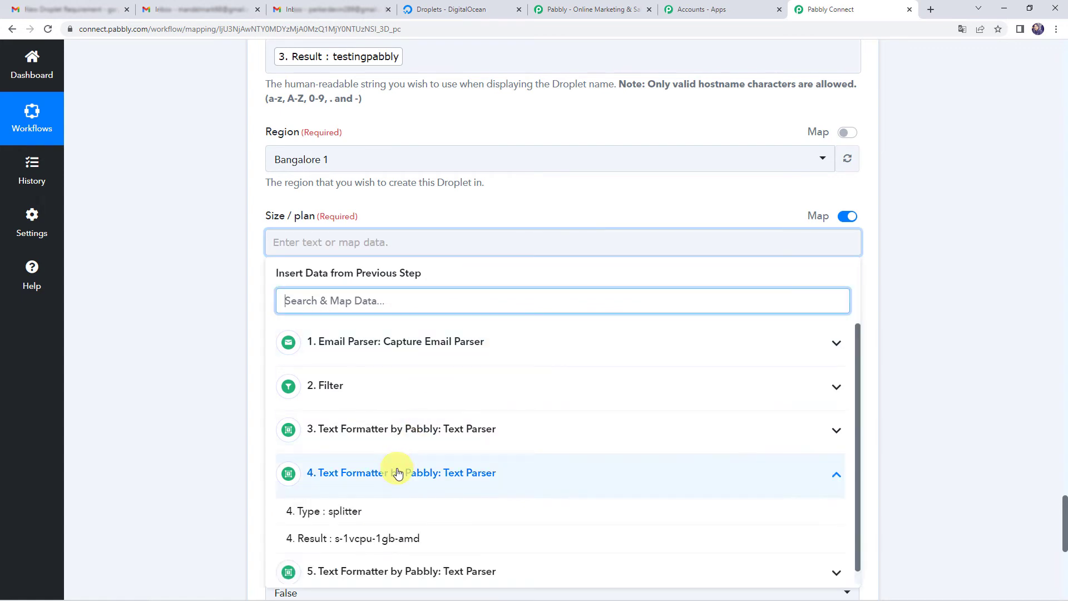
{"action": "left_click", "coordinate": [361, 538]}
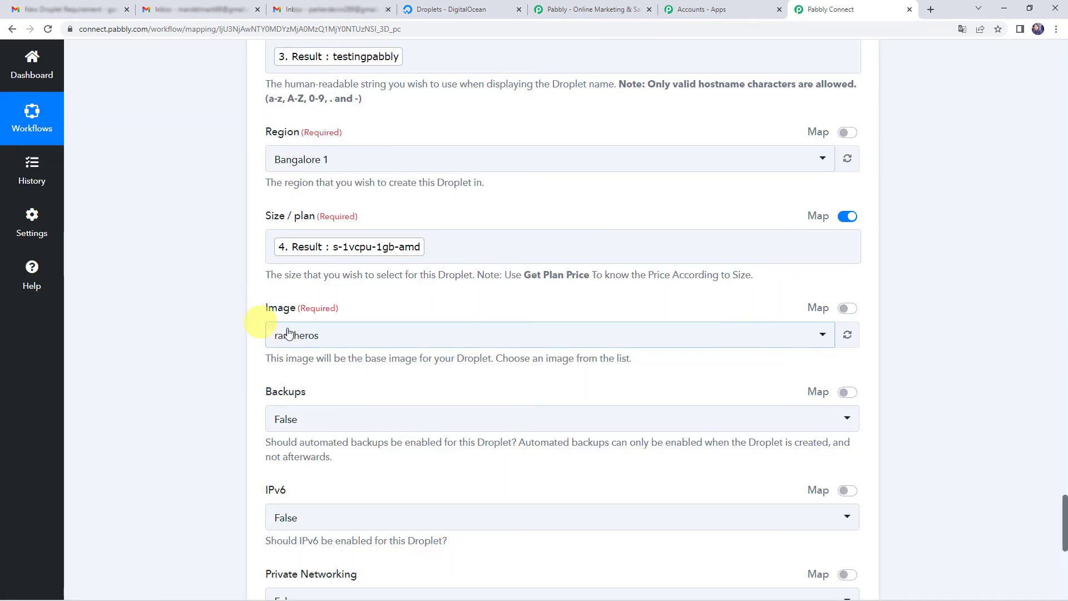
Set the droplet's Image to ubuntu-18-04-x64 and check the available Backups options
{"action": "scroll", "coordinate": [280, 321], "scroll_direction": "down", "scroll_amount": 2}
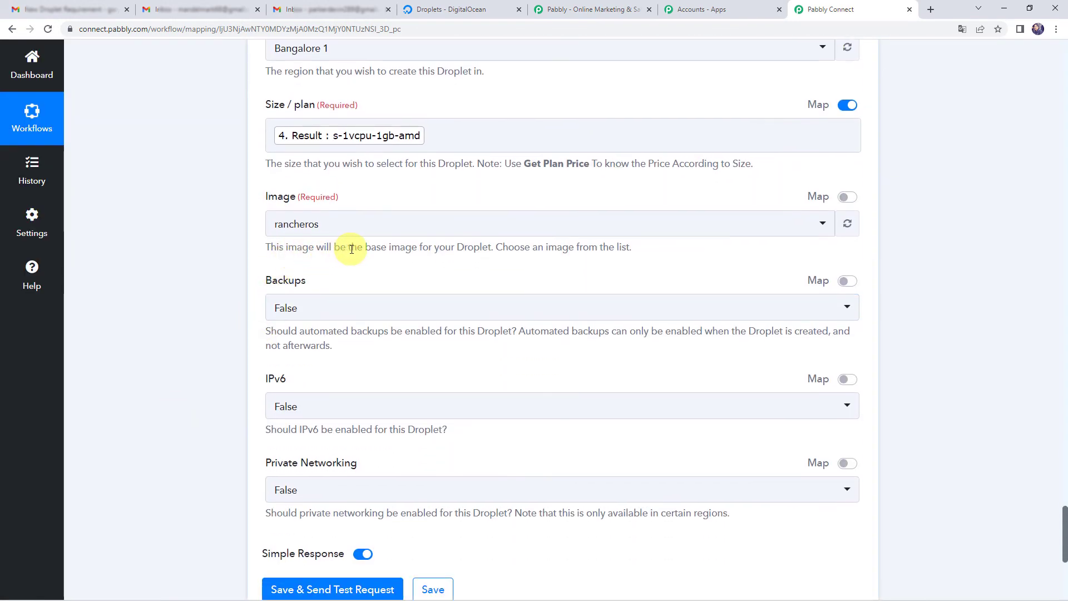
{"action": "left_click", "coordinate": [390, 225]}
{"action": "type", "text": "ubu"}
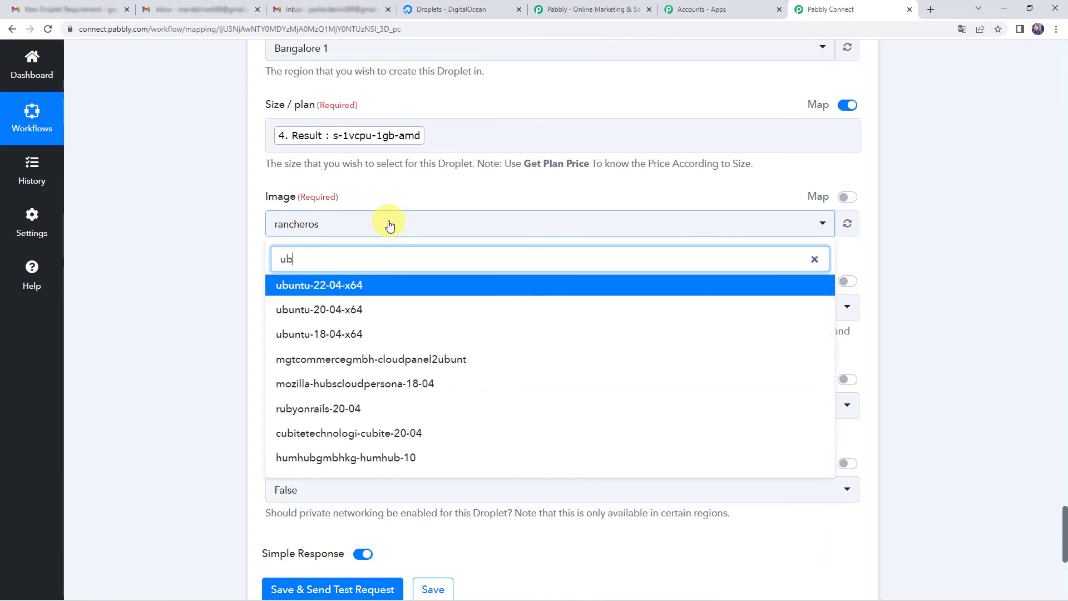
{"action": "left_click", "coordinate": [317, 334]}
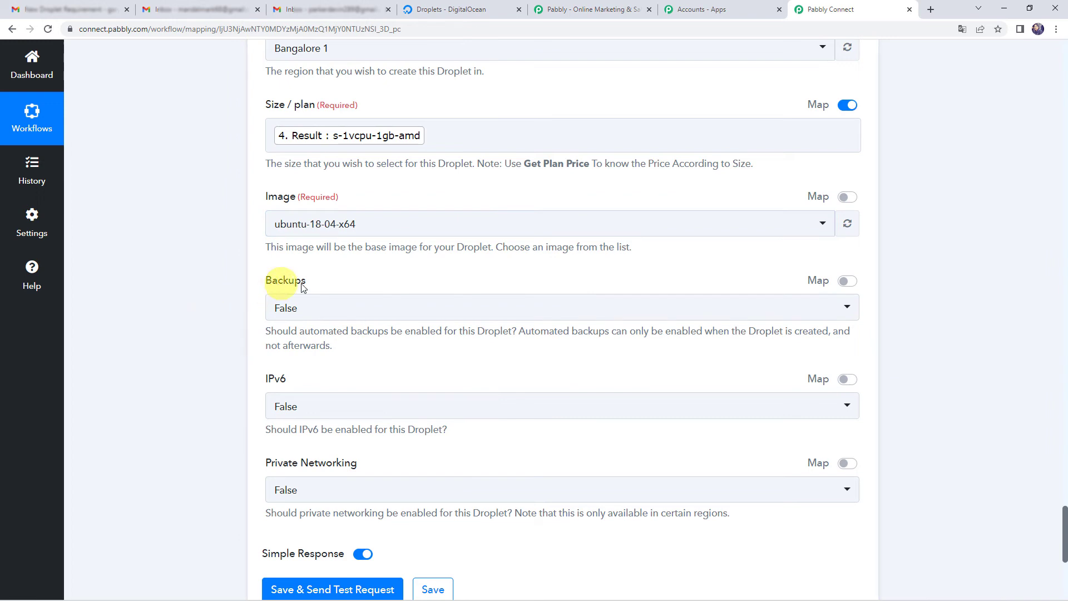
{"action": "left_click", "coordinate": [332, 315]}
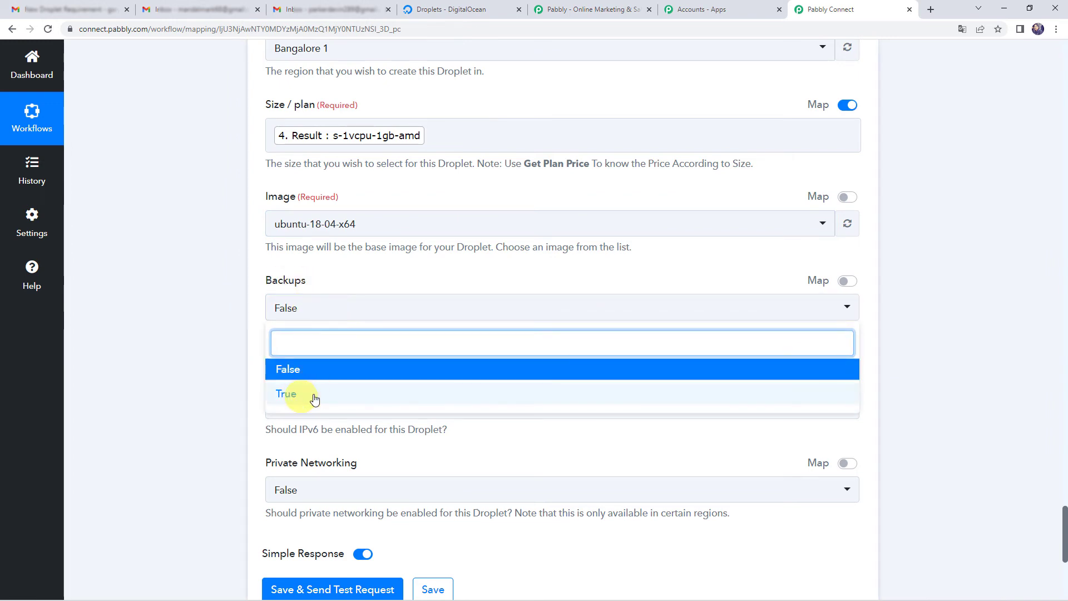
{"action": "left_click", "coordinate": [218, 349]}
Enable mapping for IPv6 and replace false in its boolean expression with the Result of the fifth step's Text Parser
{"action": "scroll", "coordinate": [234, 346], "scroll_direction": "down", "scroll_amount": 1}
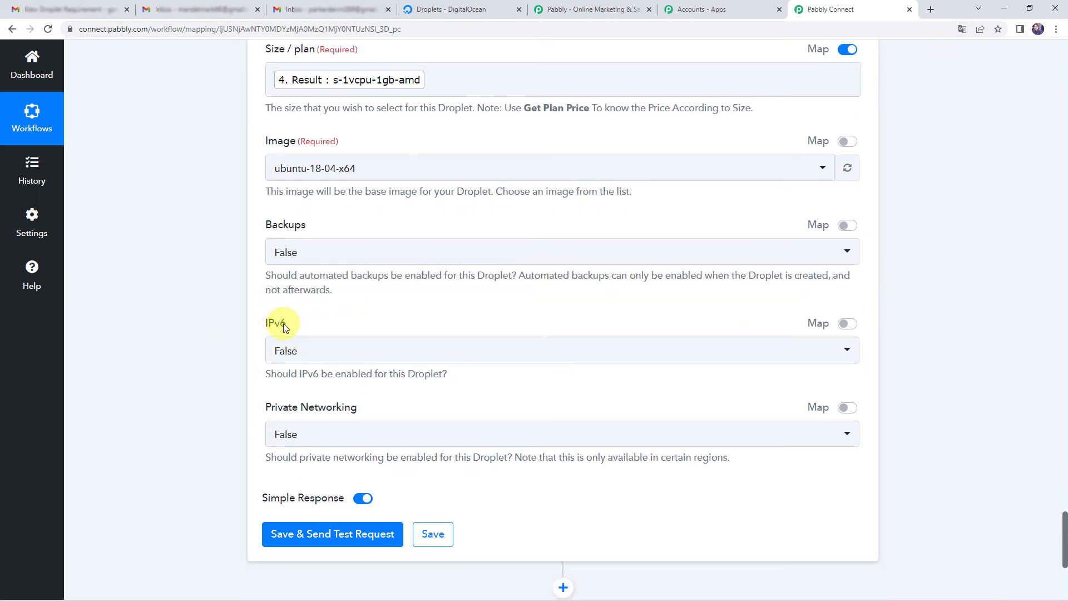
{"action": "scroll", "coordinate": [198, 345], "scroll_direction": "up", "scroll_amount": 9}
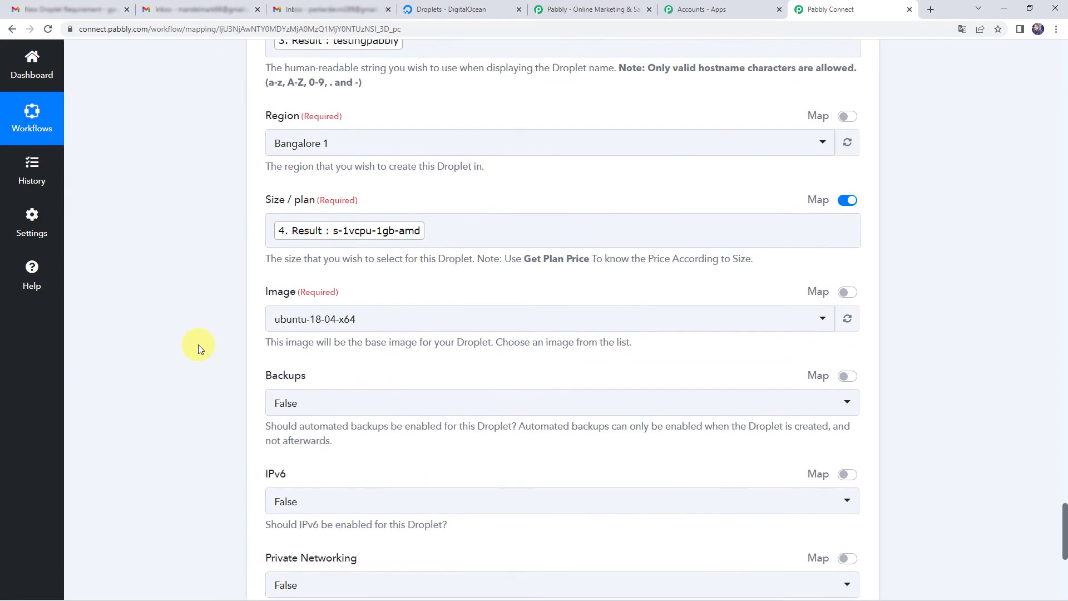
{"action": "scroll", "coordinate": [198, 345], "scroll_direction": "up", "scroll_amount": 6}
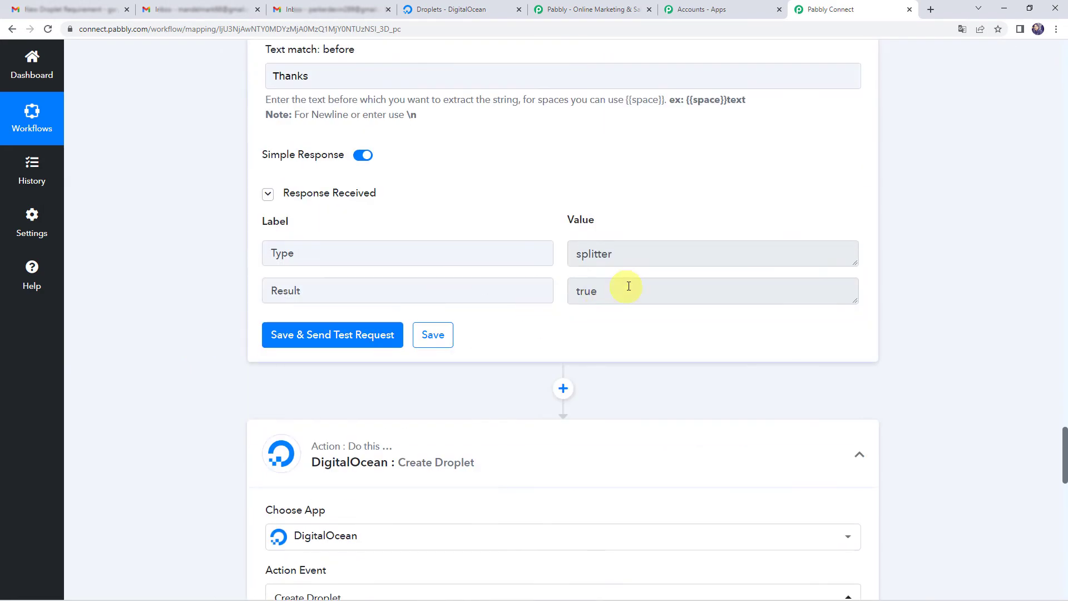
{"action": "left_click_drag", "start_coordinate": [627, 285], "coordinate": [569, 286]}
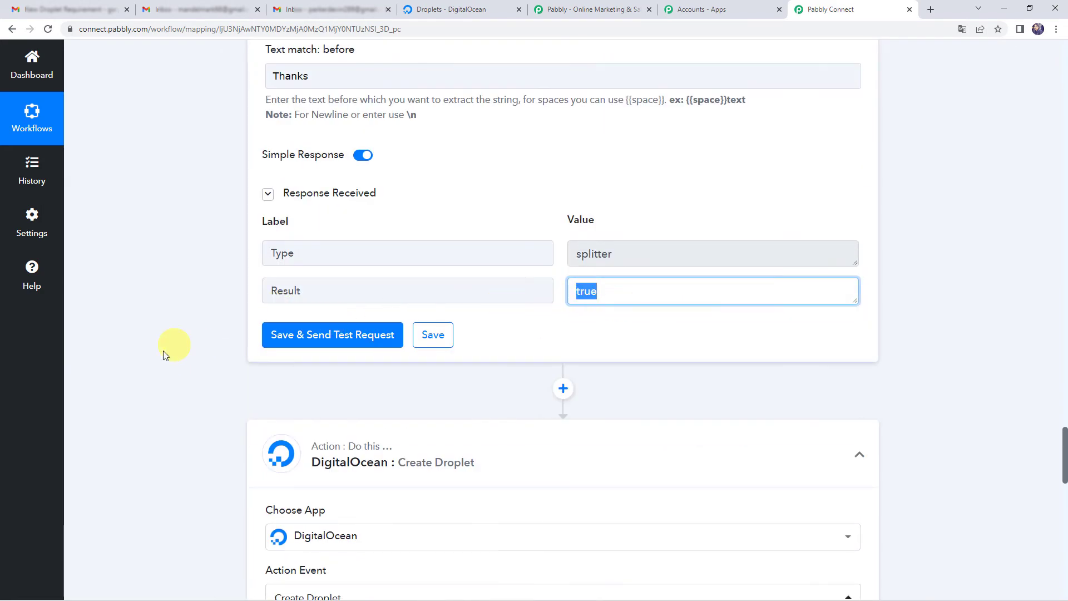
{"action": "scroll", "coordinate": [156, 362], "scroll_direction": "down", "scroll_amount": 5}
{"action": "scroll", "coordinate": [139, 367], "scroll_direction": "down", "scroll_amount": 10}
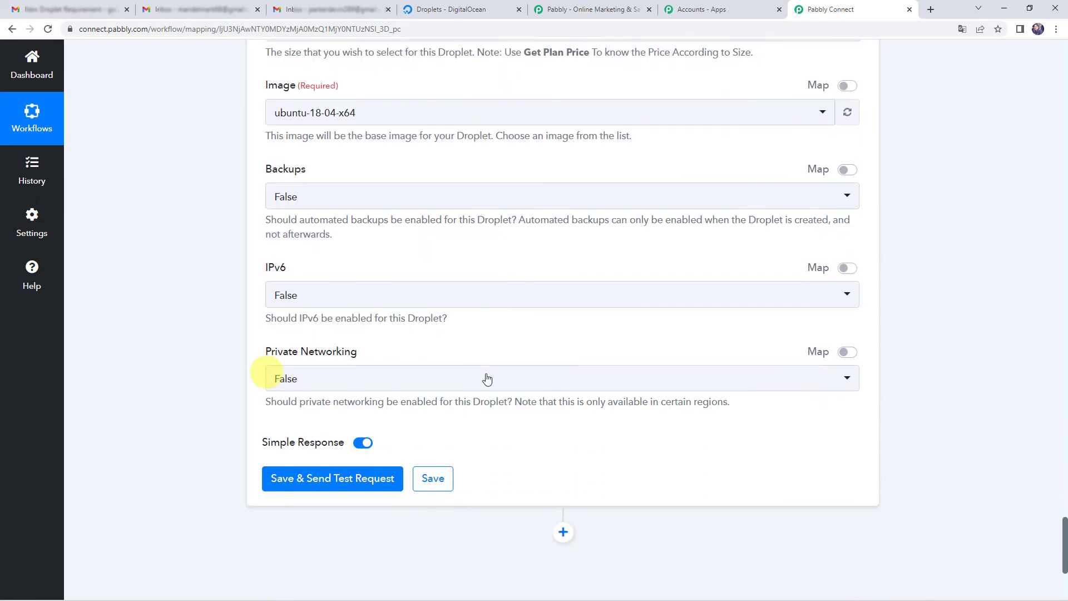
{"action": "left_click", "coordinate": [845, 271]}
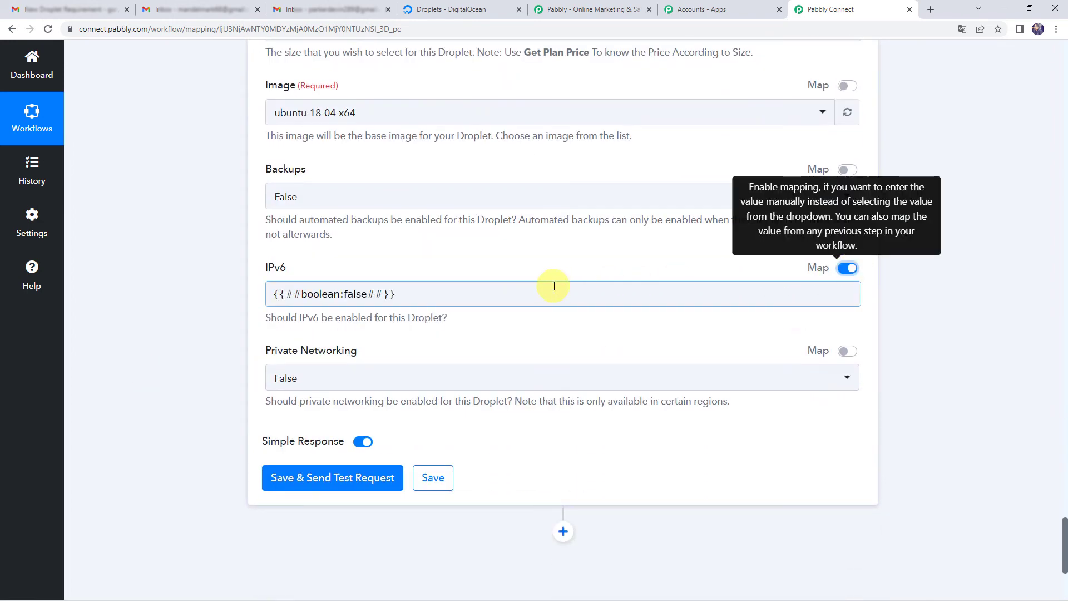
{"action": "left_click", "coordinate": [357, 297]}
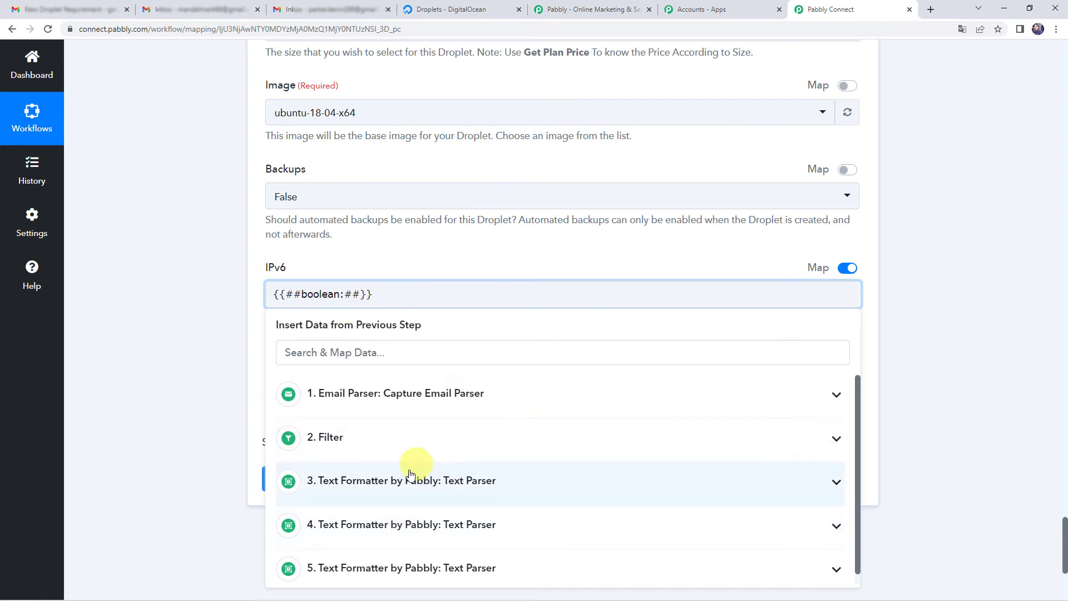
{"action": "left_click", "coordinate": [405, 568]}
{"action": "scroll", "coordinate": [406, 575], "scroll_direction": "down", "scroll_amount": 2}
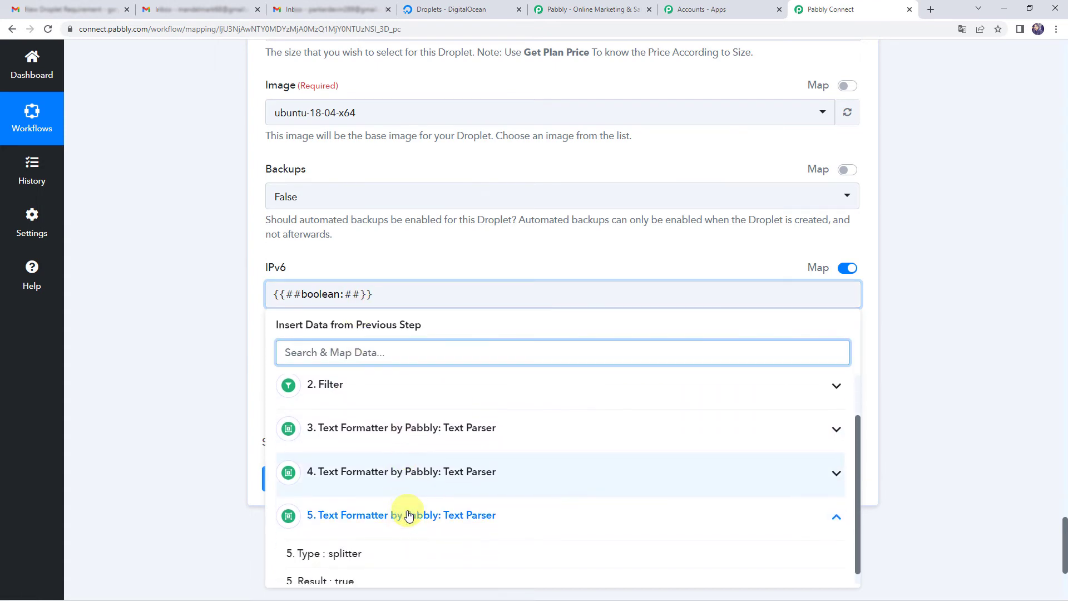
{"action": "left_click", "coordinate": [347, 568]}
{"action": "left_click", "coordinate": [173, 333]}
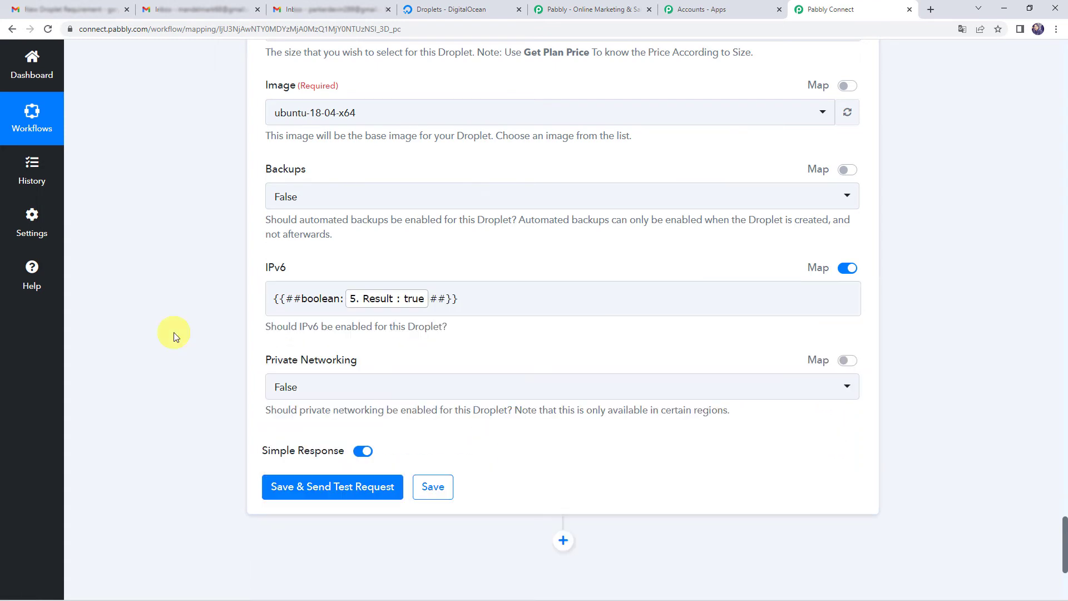
Choose False for Private Networking, save the Create Droplet action and send its test request
{"action": "scroll", "coordinate": [173, 332], "scroll_direction": "down", "scroll_amount": 1}
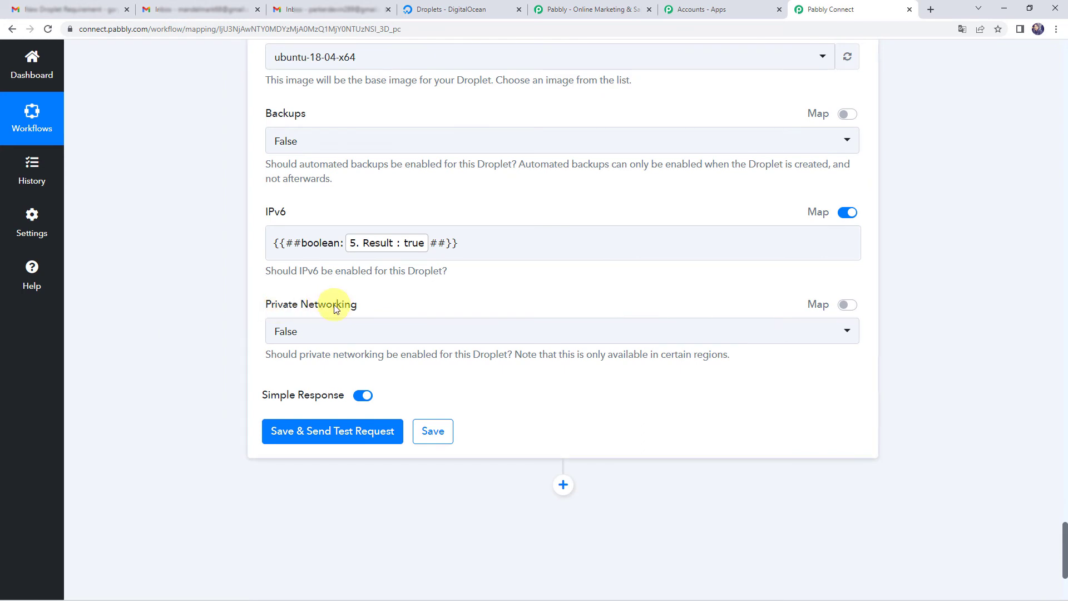
{"action": "left_click", "coordinate": [319, 334]}
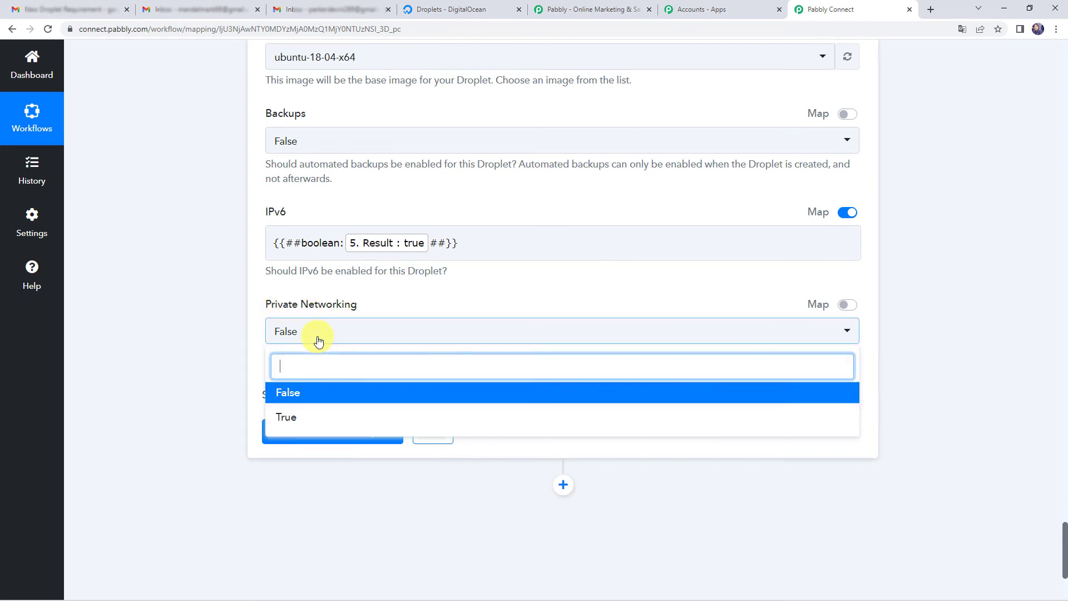
{"action": "left_click", "coordinate": [276, 393]}
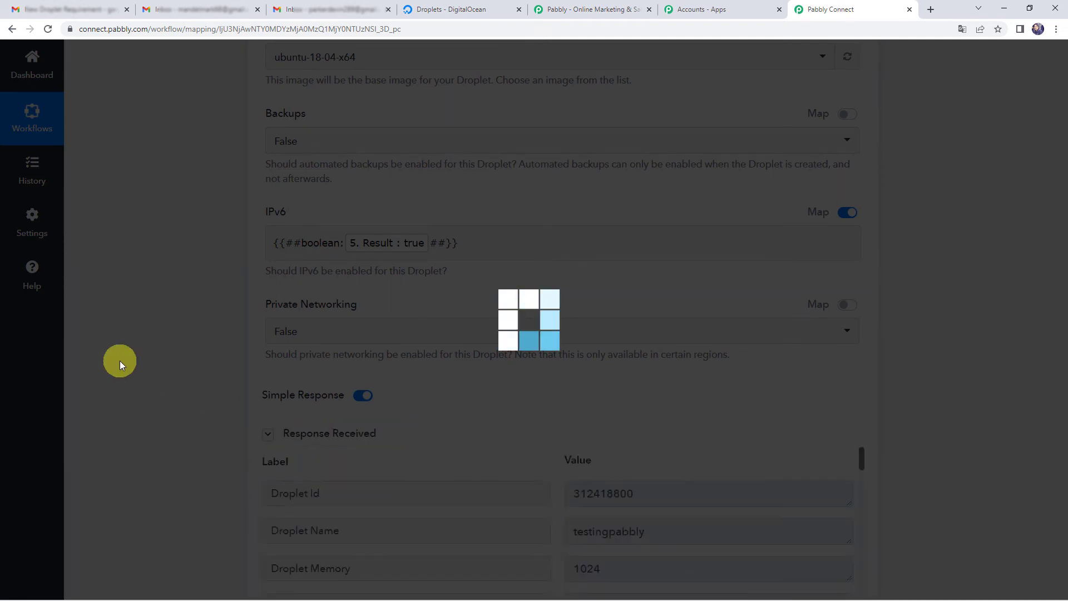
Review the Droplet Id in the test response, and refresh DigitalOcean's Droplets list to look for the new droplet
{"action": "scroll", "coordinate": [119, 360], "scroll_direction": "down", "scroll_amount": 4}
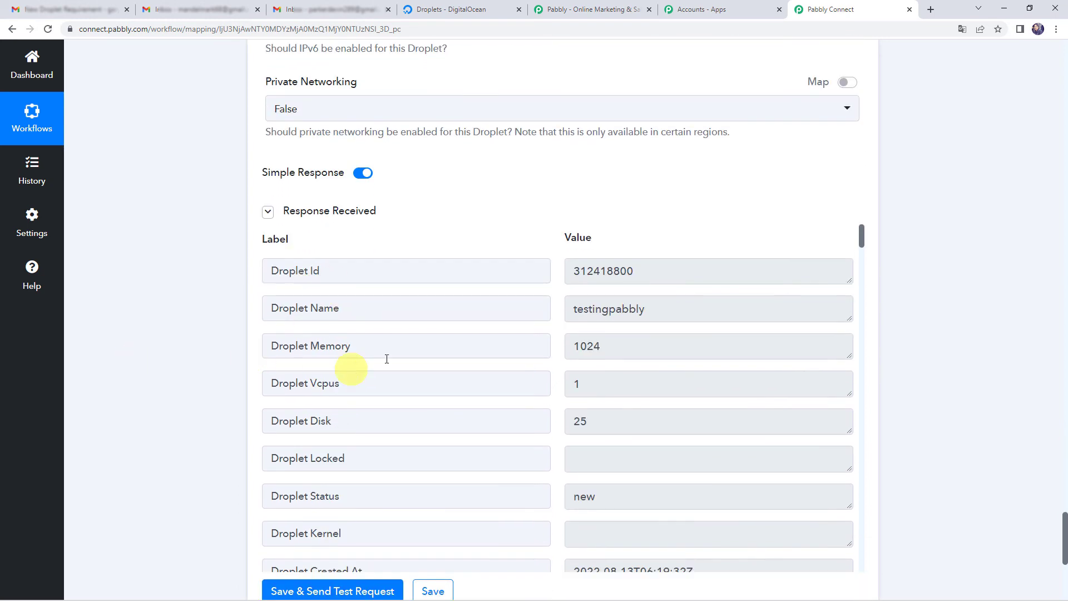
{"action": "left_click_drag", "start_coordinate": [273, 272], "coordinate": [298, 271]}
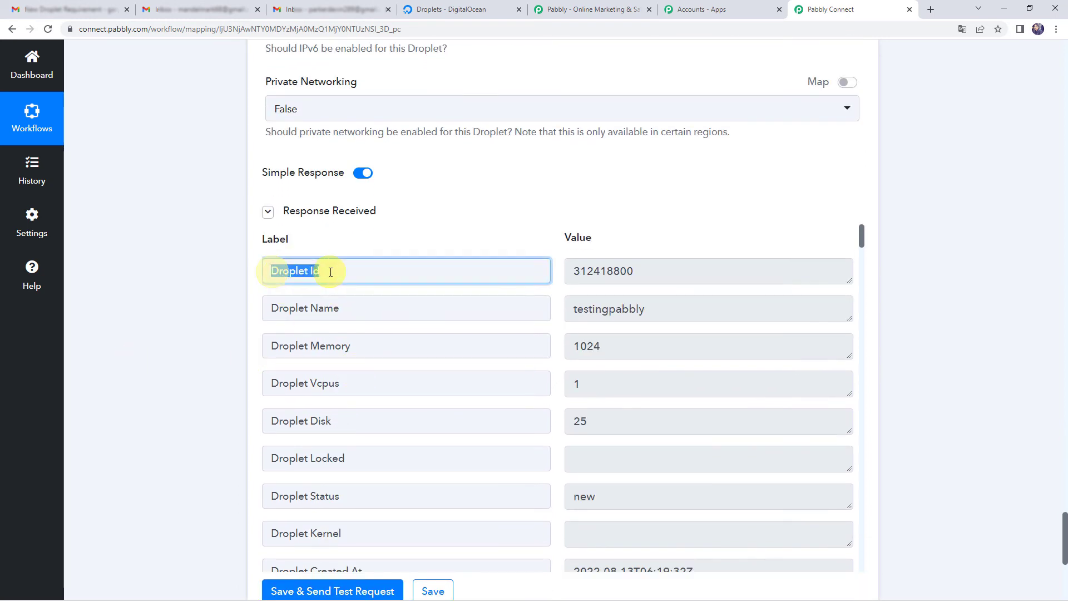
{"action": "left_click_drag", "start_coordinate": [634, 270], "coordinate": [571, 265]}
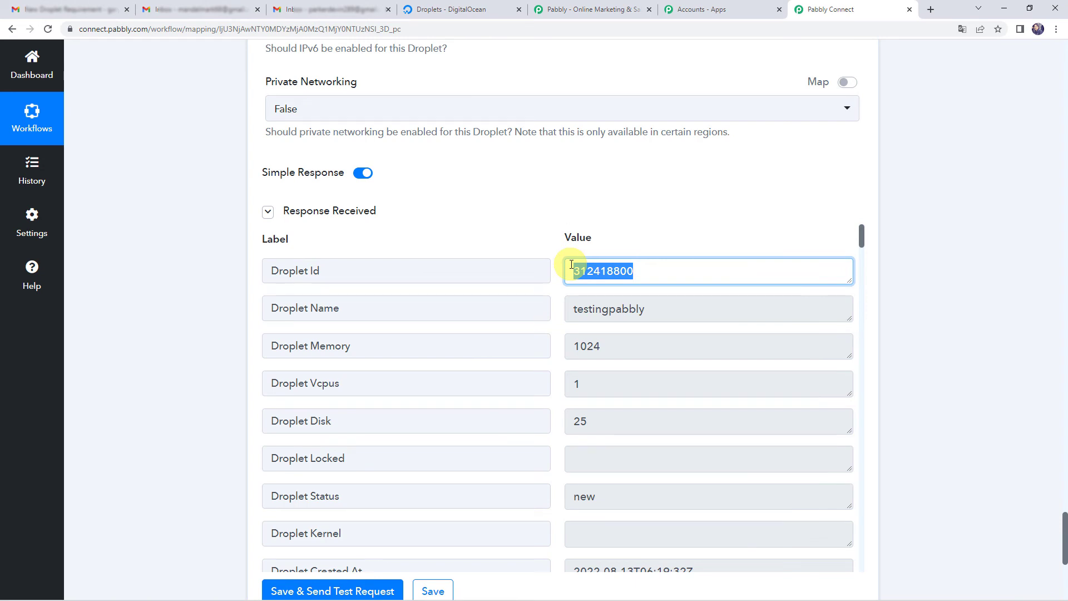
{"action": "left_click", "coordinate": [459, 10]}
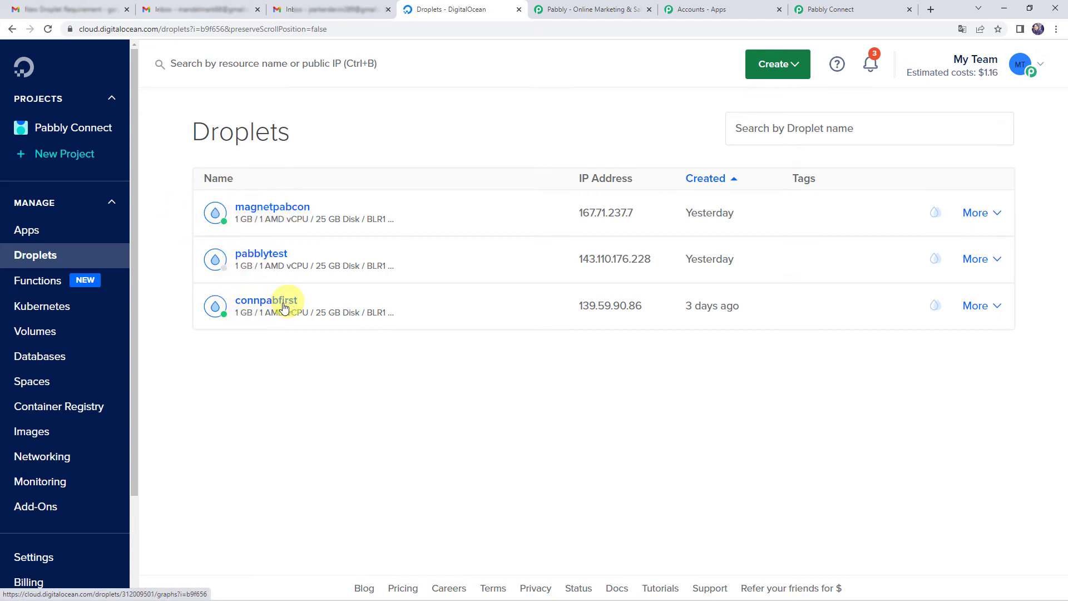
{"action": "left_click", "coordinate": [48, 28]}
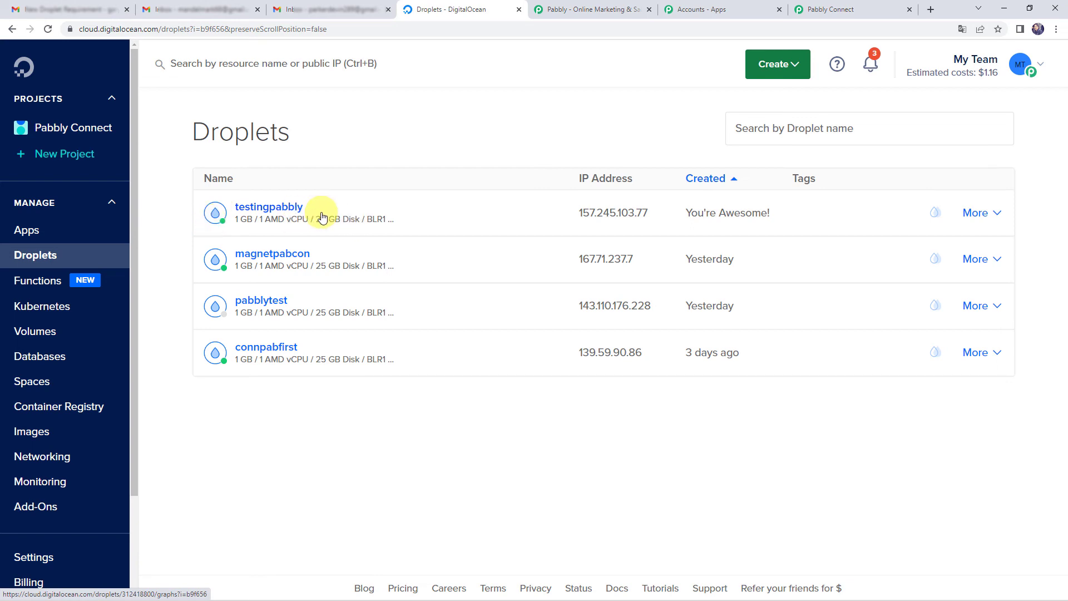
Switch back to Pabbly Connect and save the Create Droplet action step
{"action": "left_click", "coordinate": [823, 9]}
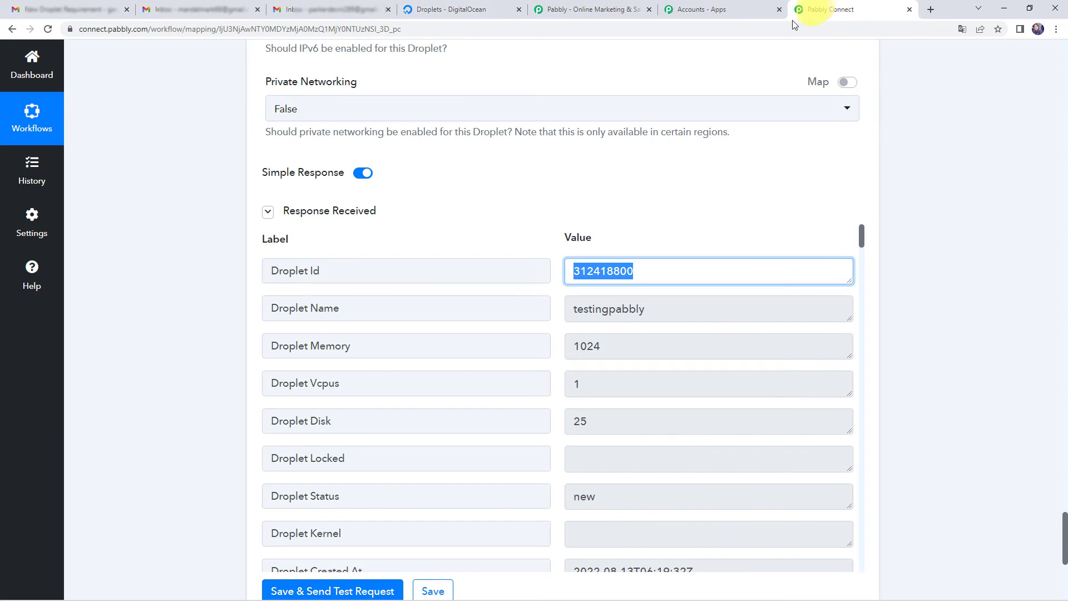
{"action": "scroll", "coordinate": [431, 440], "scroll_direction": "down", "scroll_amount": 4}
{"action": "left_click", "coordinate": [433, 435]}
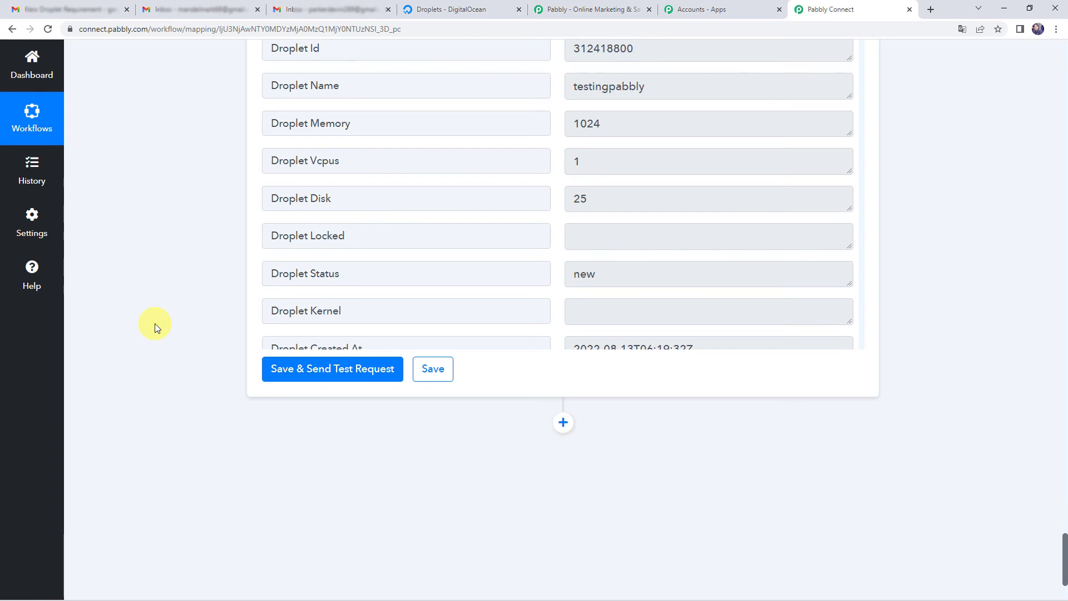
Switch to the customer's Gmail inbox, check the drafted Need a Droplet email's details for supportpabcon, and send it
{"action": "scroll", "coordinate": [155, 322], "scroll_direction": "up", "scroll_amount": 2}
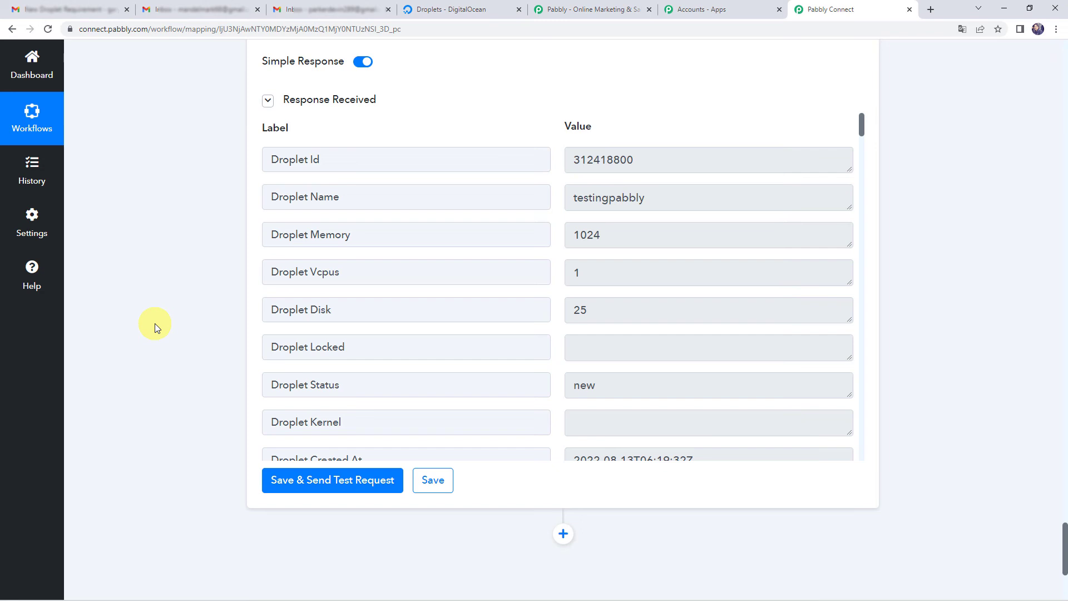
{"action": "left_click", "coordinate": [342, 12]}
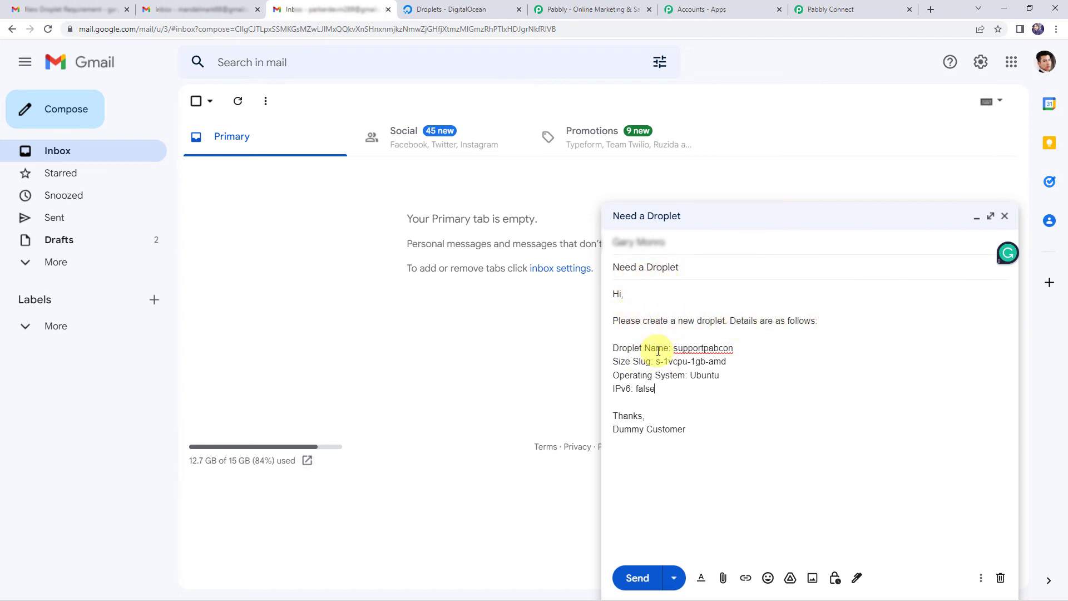
{"action": "left_click_drag", "start_coordinate": [673, 349], "coordinate": [746, 351]}
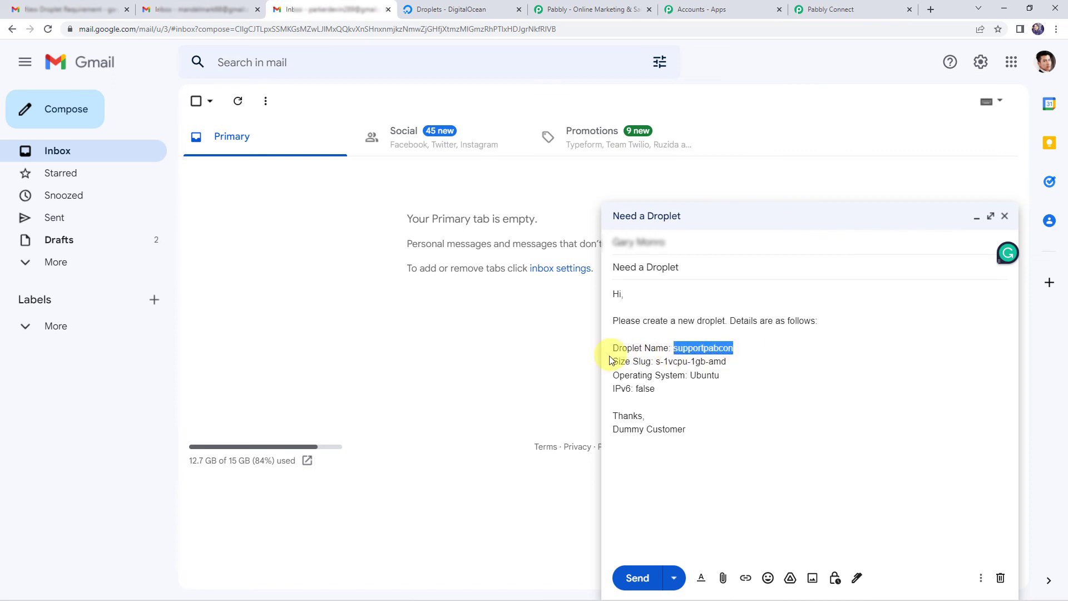
{"action": "left_click_drag", "start_coordinate": [614, 361], "coordinate": [724, 377]}
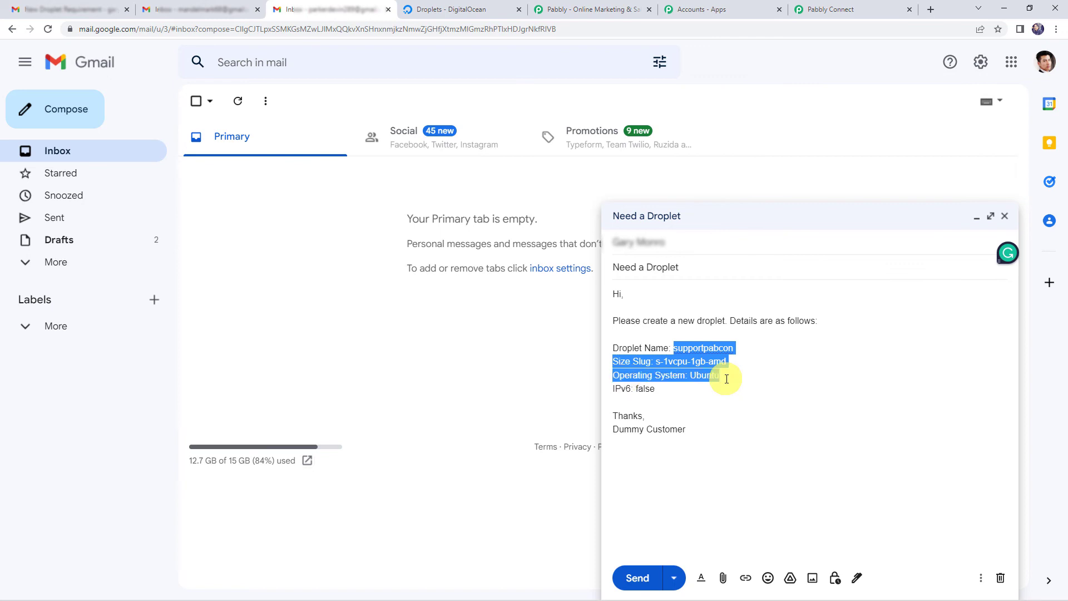
{"action": "left_click_drag", "start_coordinate": [650, 392], "coordinate": [727, 434]}
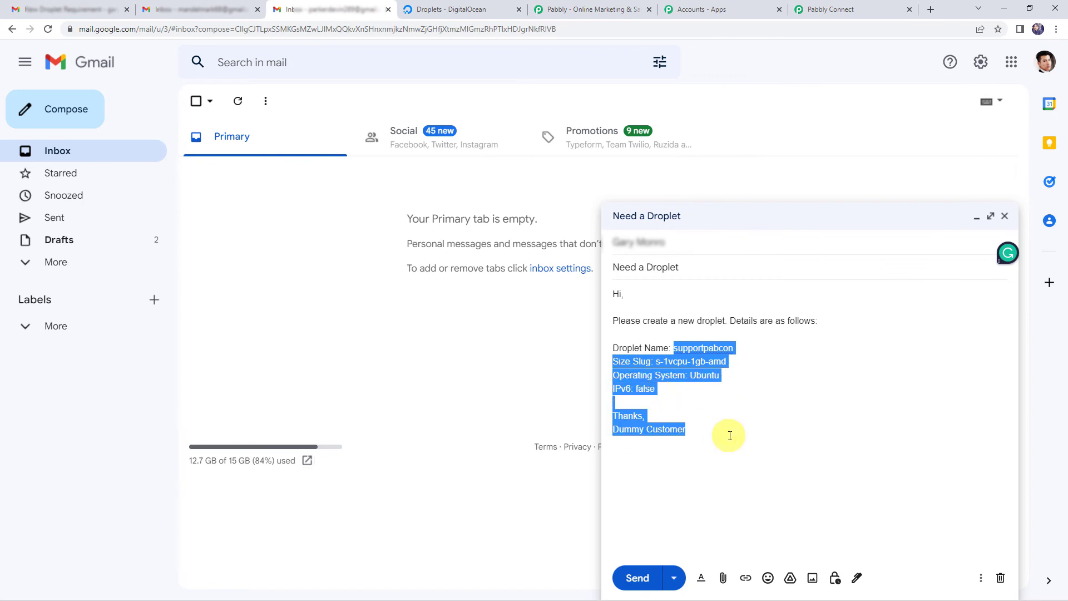
{"action": "left_click", "coordinate": [642, 579]}
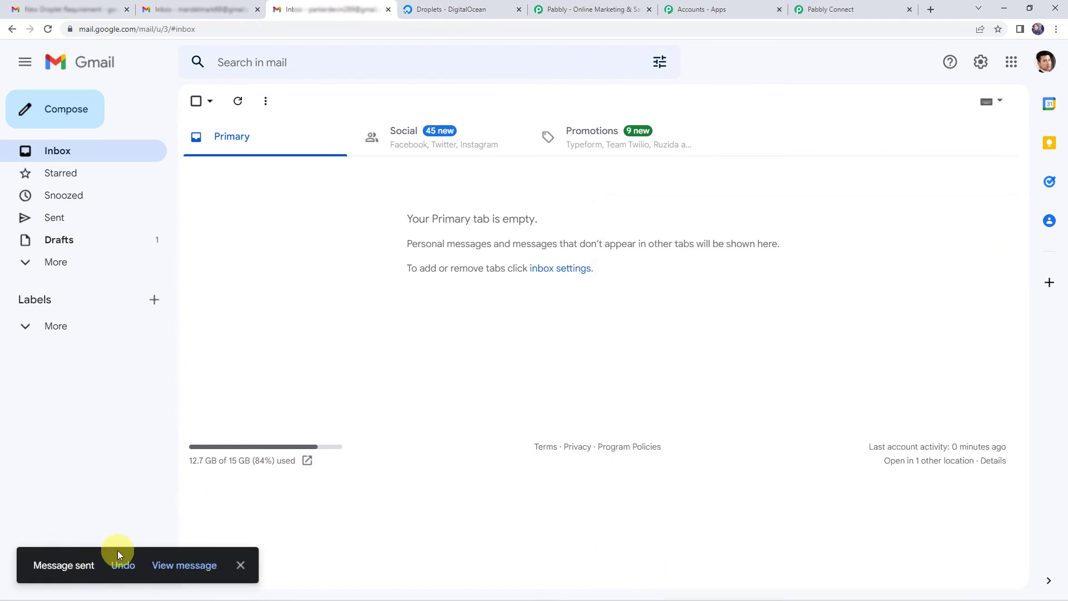
Refresh the recipient's Gmail inbox to look for the Need a Droplet email, and refresh DigitalOcean's Droplets list to look for supportpabcon
{"action": "left_click", "coordinate": [74, 6]}
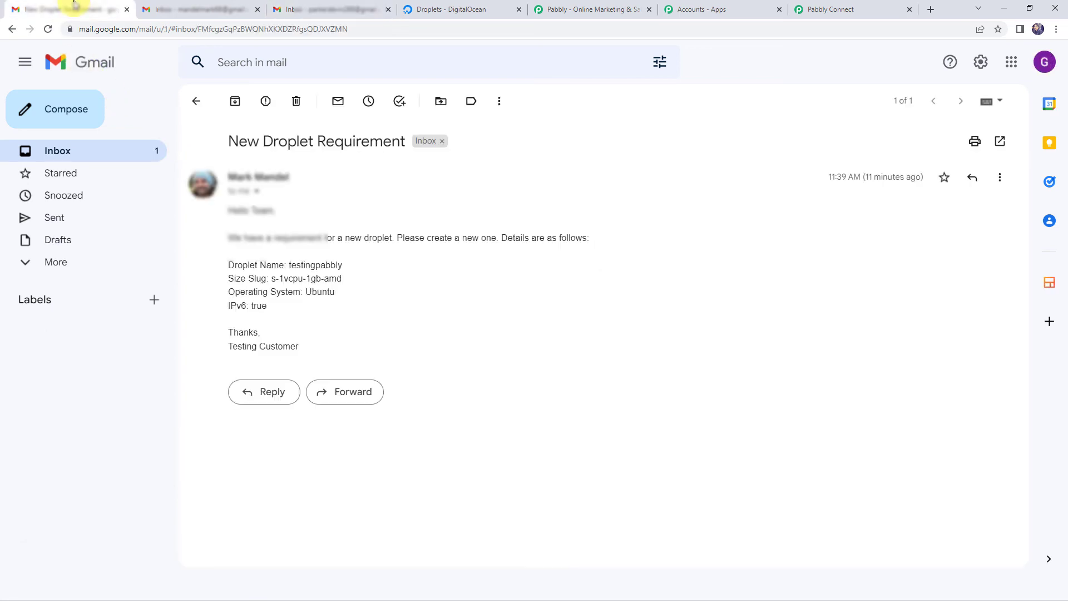
{"action": "left_click", "coordinate": [194, 100]}
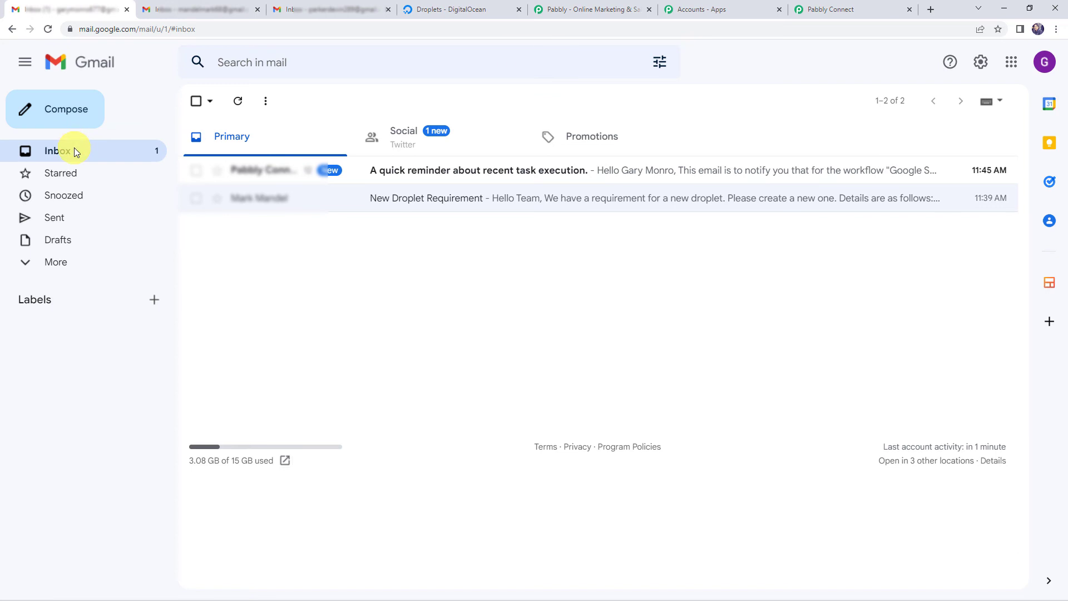
{"action": "left_click", "coordinate": [48, 30]}
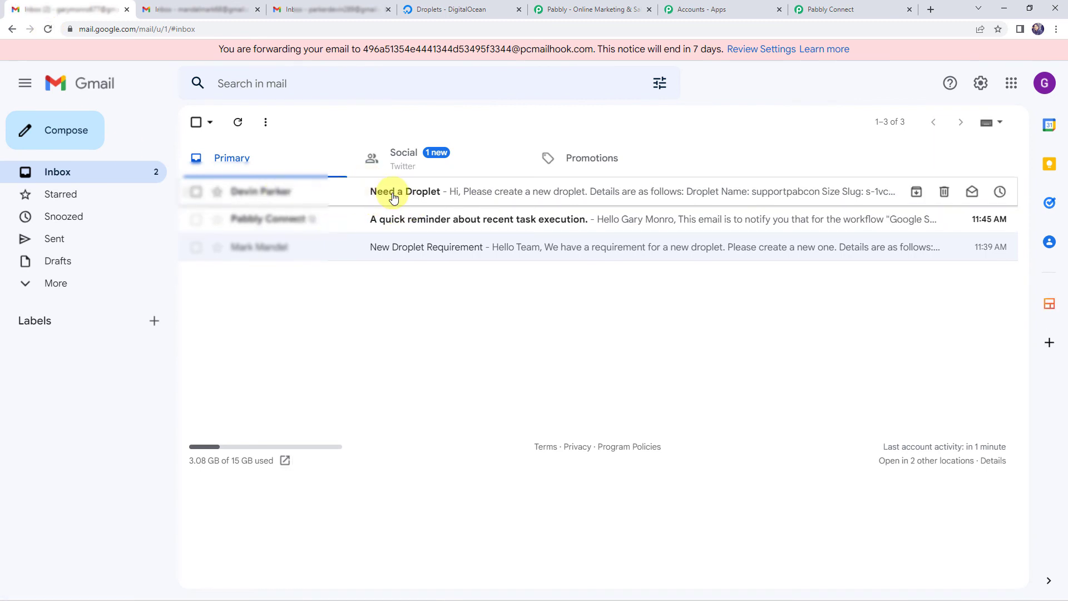
{"action": "left_click", "coordinate": [466, 12]}
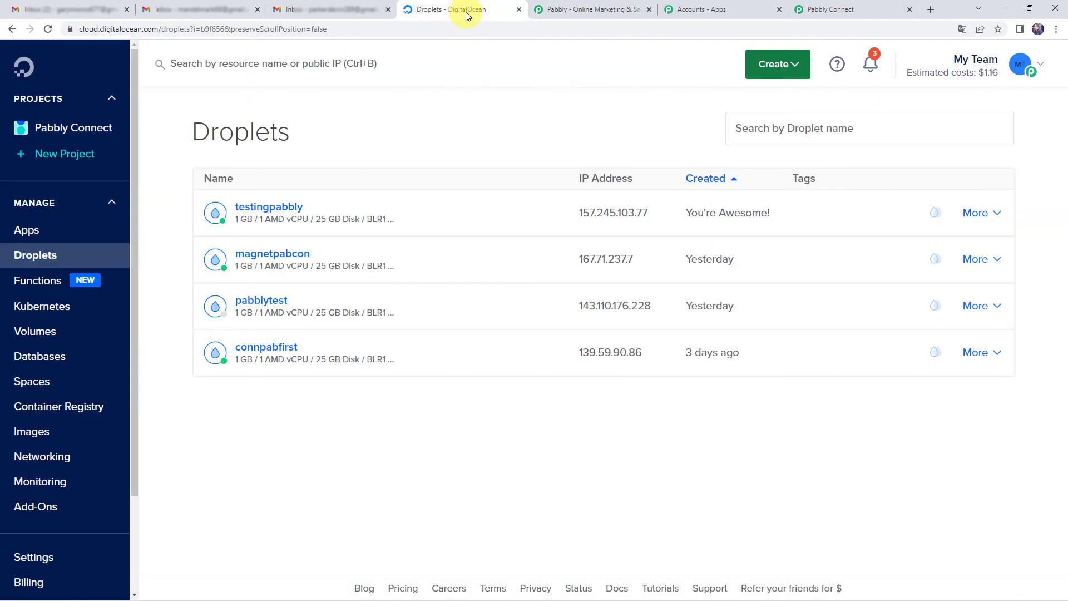
{"action": "left_click", "coordinate": [49, 30]}
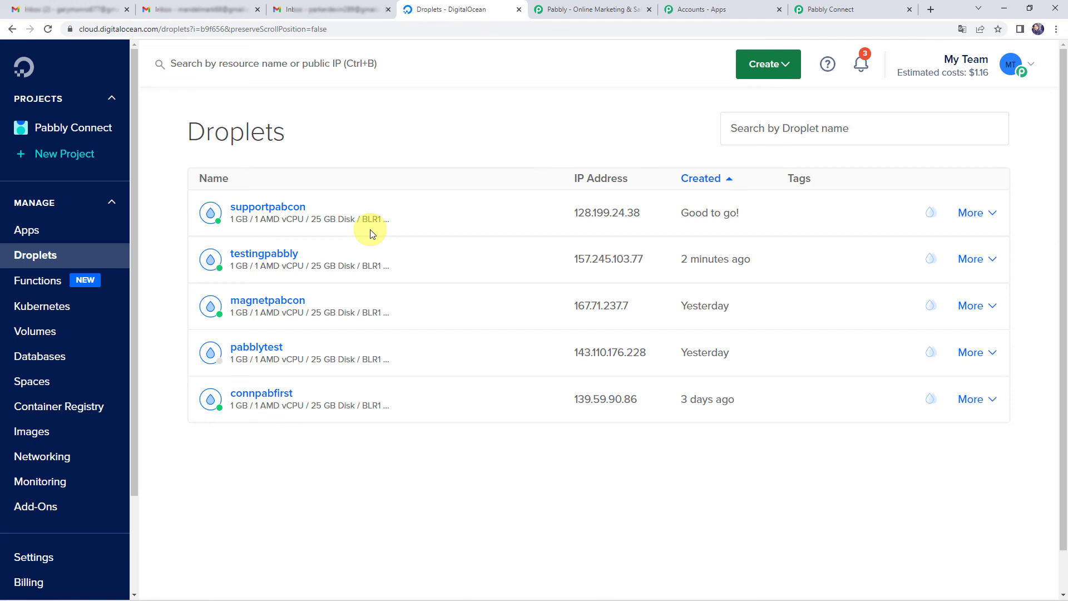
Return to the Pabbly Connect workflow and collapse every step from Create Droplet up to the Email Parser trigger
{"action": "left_click", "coordinate": [835, 9]}
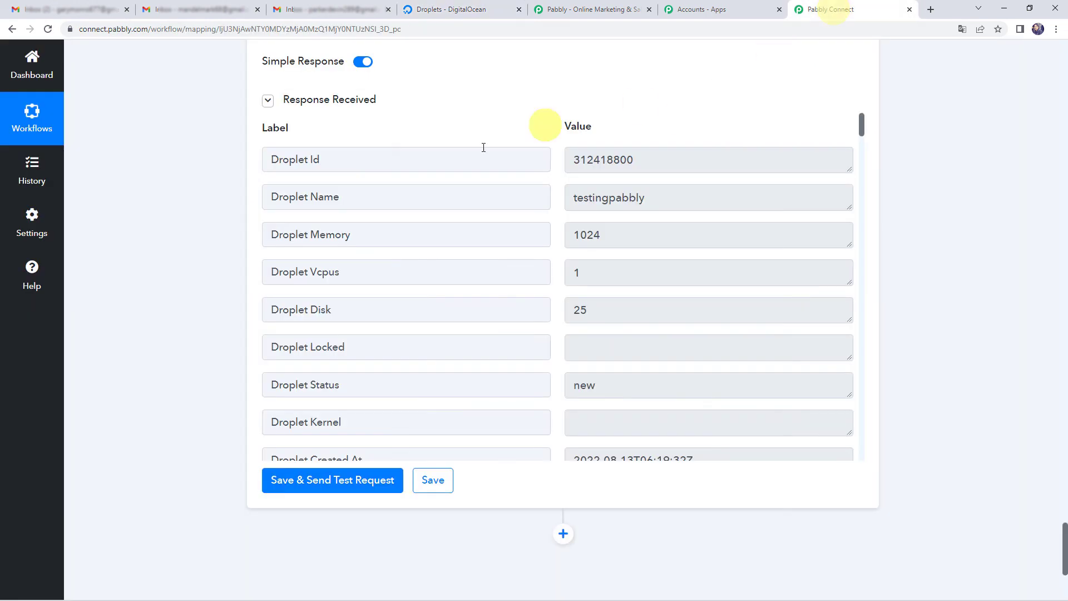
{"action": "scroll", "coordinate": [192, 230], "scroll_direction": "up", "scroll_amount": 15}
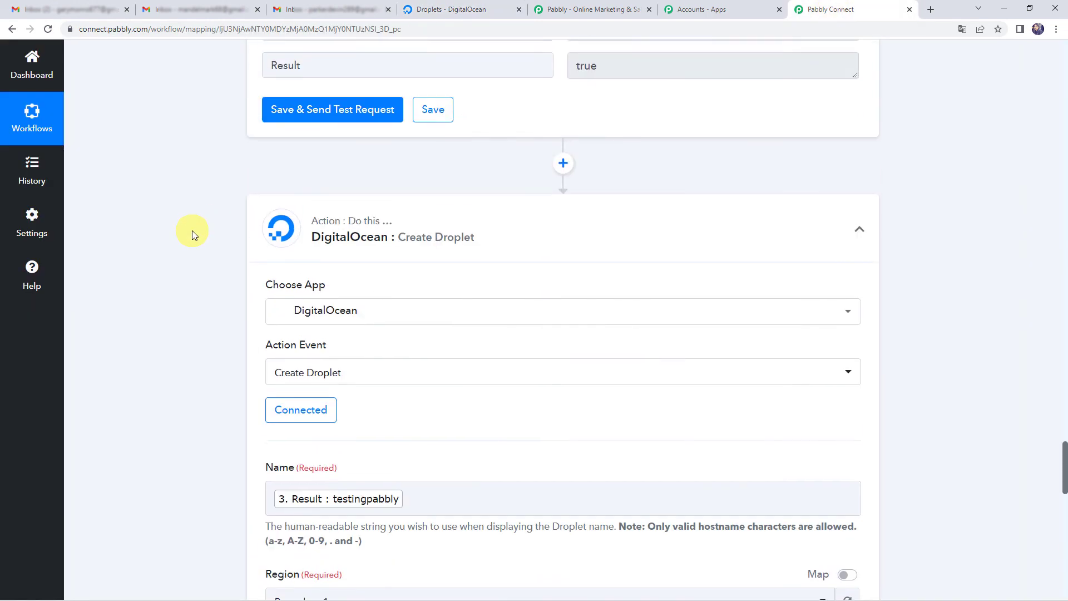
{"action": "left_click", "coordinate": [449, 225]}
{"action": "scroll", "coordinate": [445, 222], "scroll_direction": "up", "scroll_amount": 15}
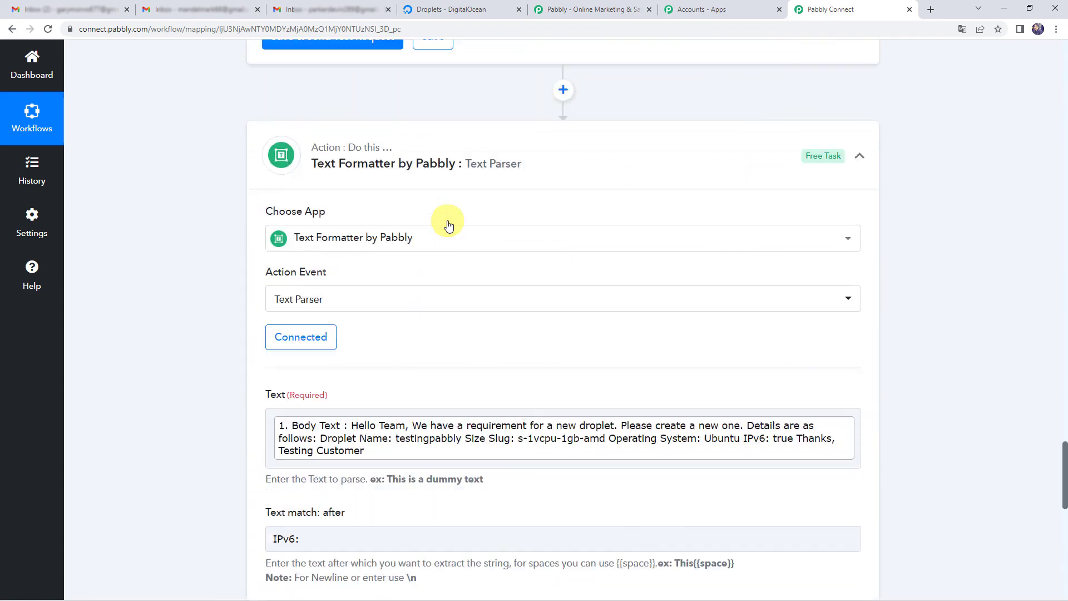
{"action": "left_click", "coordinate": [465, 323]}
{"action": "scroll", "coordinate": [468, 334], "scroll_direction": "up", "scroll_amount": 10}
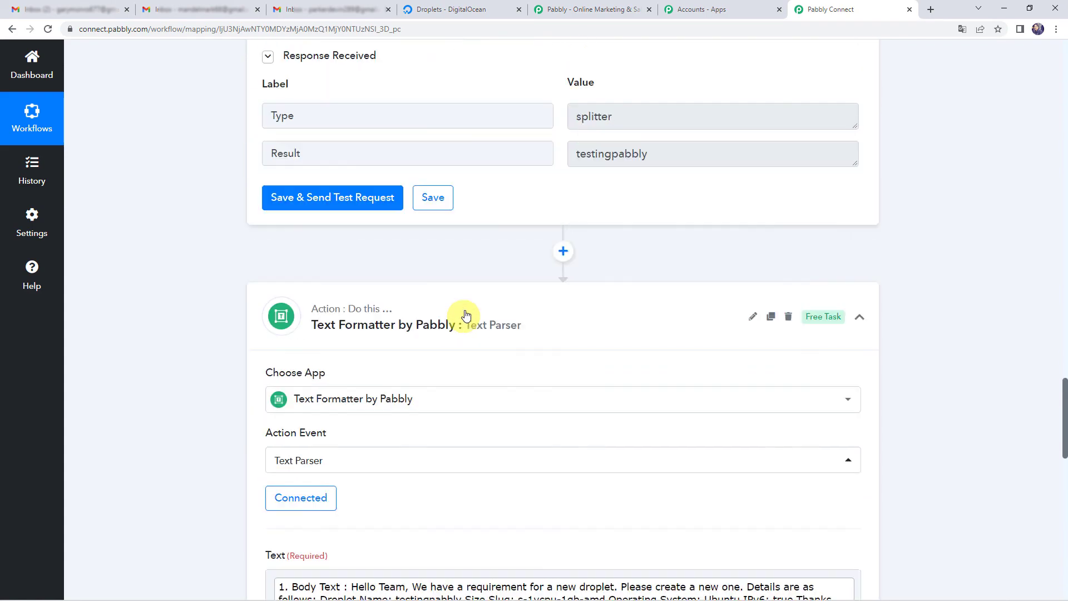
{"action": "left_click", "coordinate": [474, 355]}
{"action": "scroll", "coordinate": [472, 349], "scroll_direction": "up", "scroll_amount": 15}
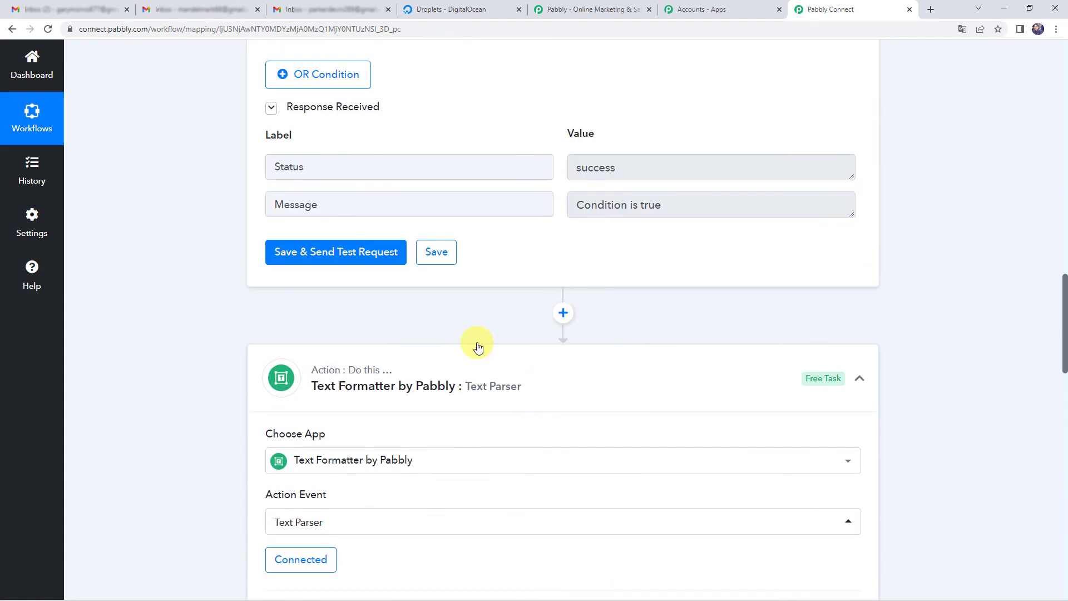
{"action": "left_click", "coordinate": [477, 374]}
{"action": "scroll", "coordinate": [473, 370], "scroll_direction": "up", "scroll_amount": 15}
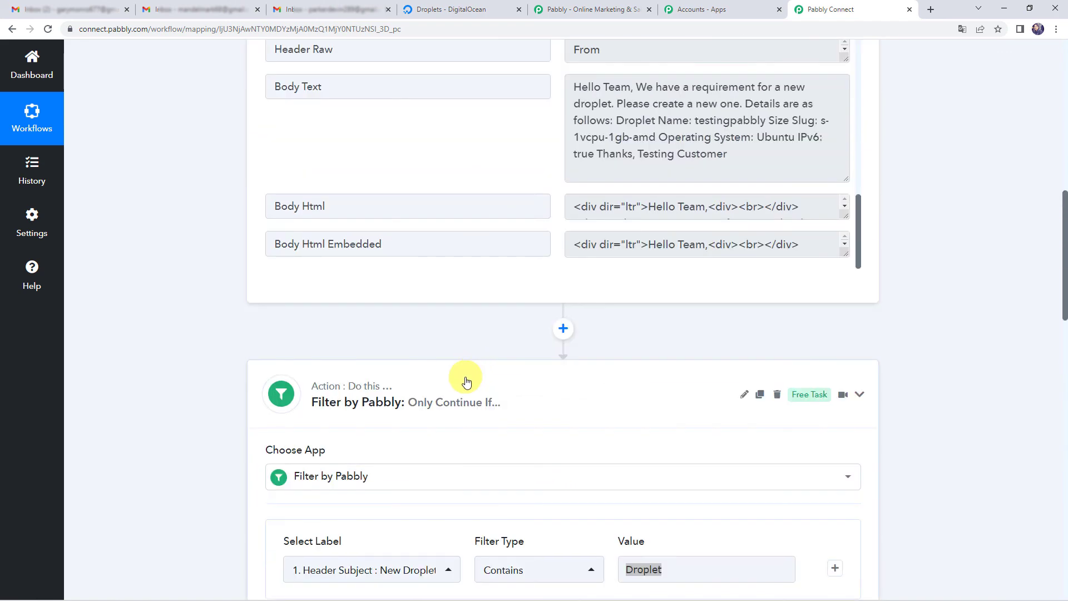
{"action": "left_click", "coordinate": [465, 379]}
{"action": "scroll", "coordinate": [466, 381], "scroll_direction": "up", "scroll_amount": 15}
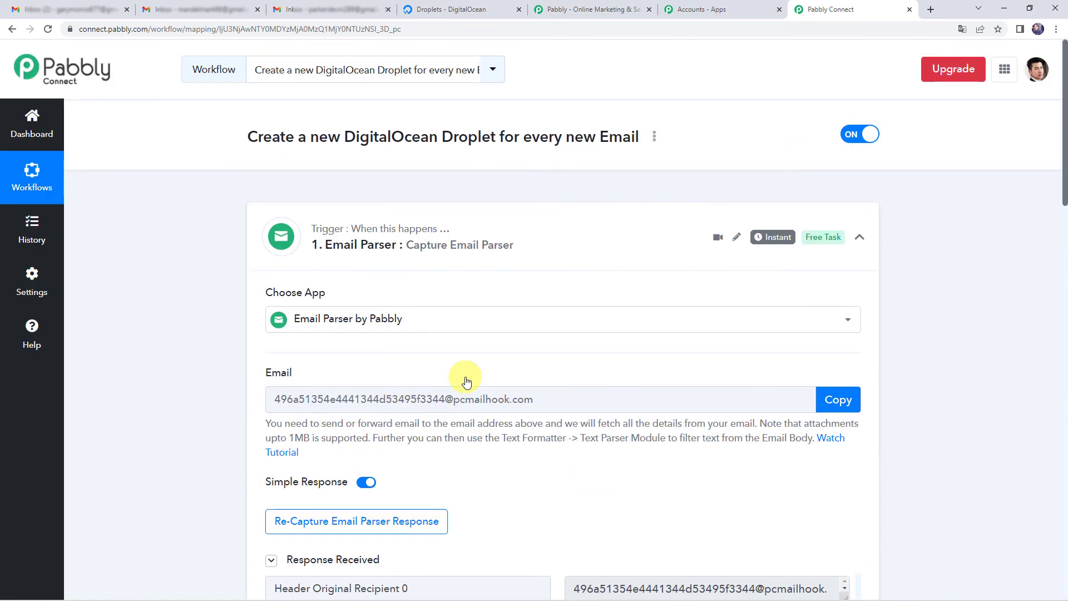
{"action": "left_click", "coordinate": [506, 229]}
{"action": "mouse_move", "coordinate": [336, 249]}
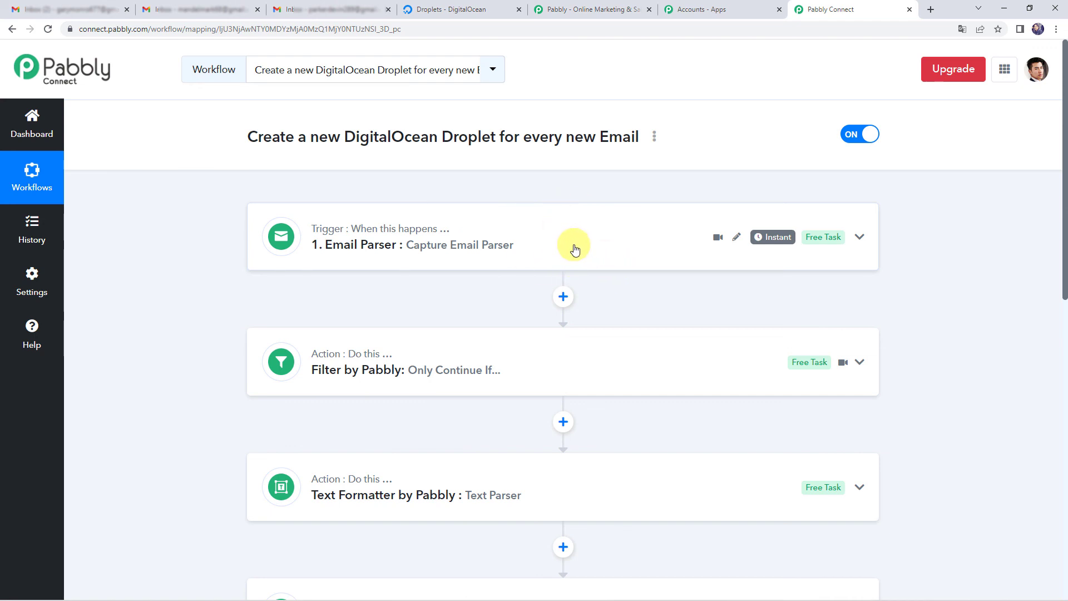
Expand the Filter by Pabbly step, review its subject conditions, and collapse it again
{"action": "left_click", "coordinate": [563, 376]}
{"action": "scroll", "coordinate": [561, 374], "scroll_direction": "down", "scroll_amount": 1}
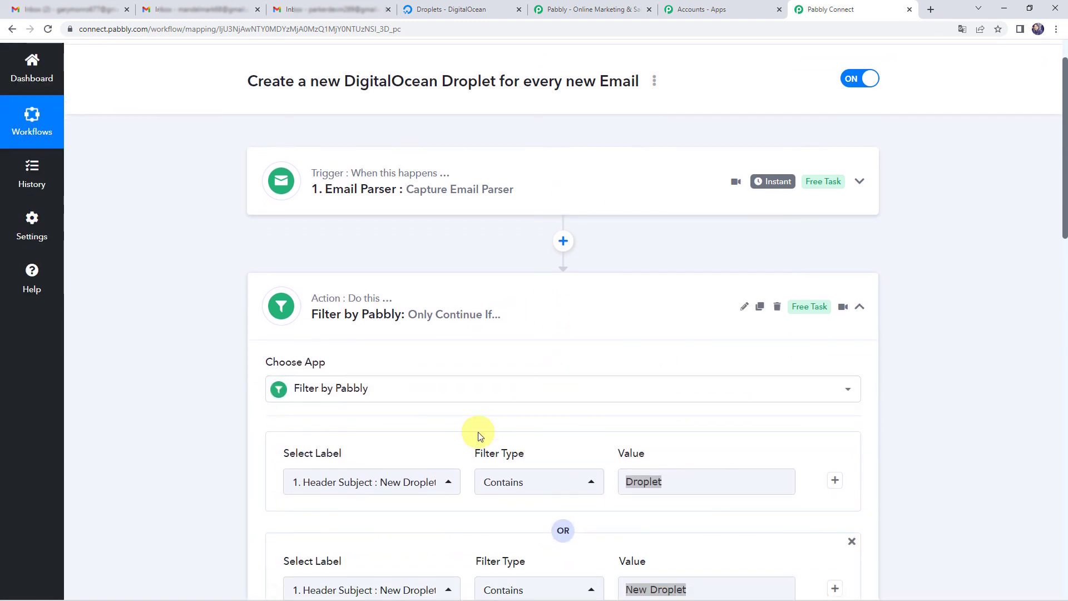
{"action": "left_click", "coordinate": [659, 481]}
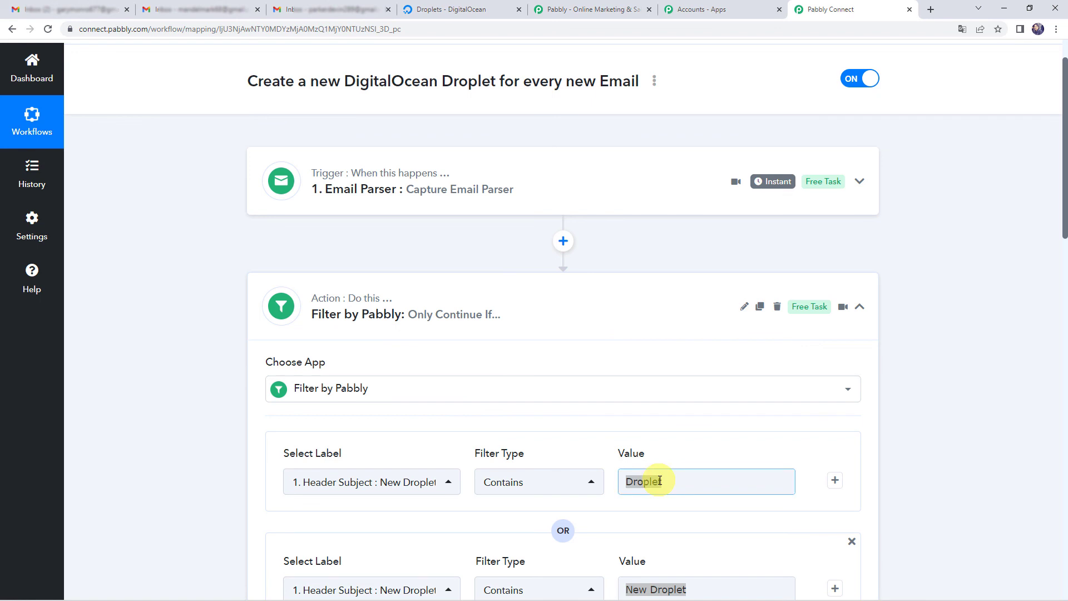
{"action": "left_click", "coordinate": [591, 294]}
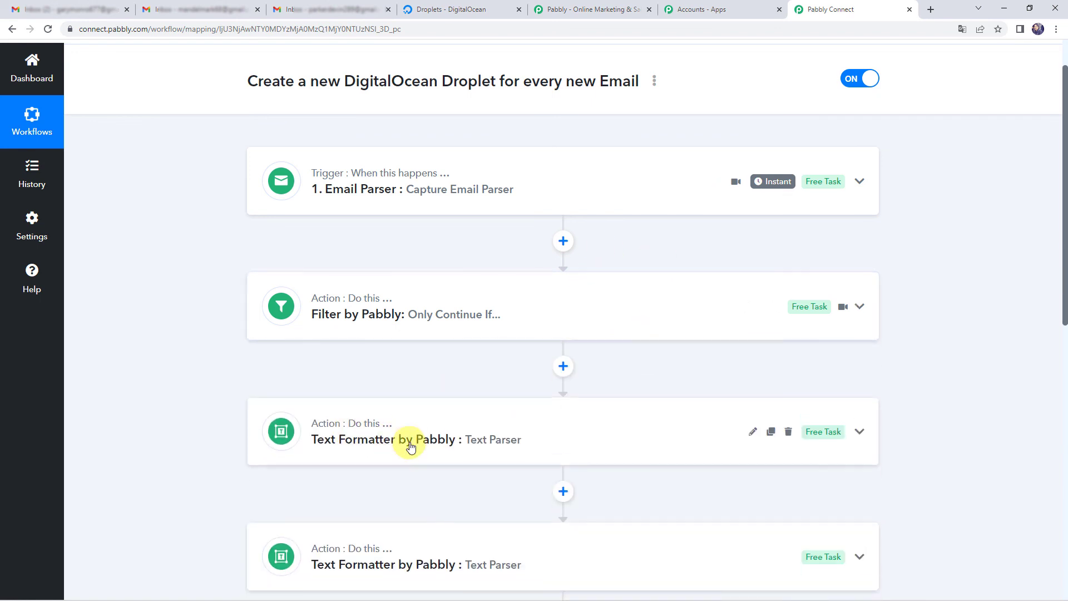
Expand the first Text Parser step, review its match-after and match-before texts and its response, and collapse it again
{"action": "left_click", "coordinate": [476, 425]}
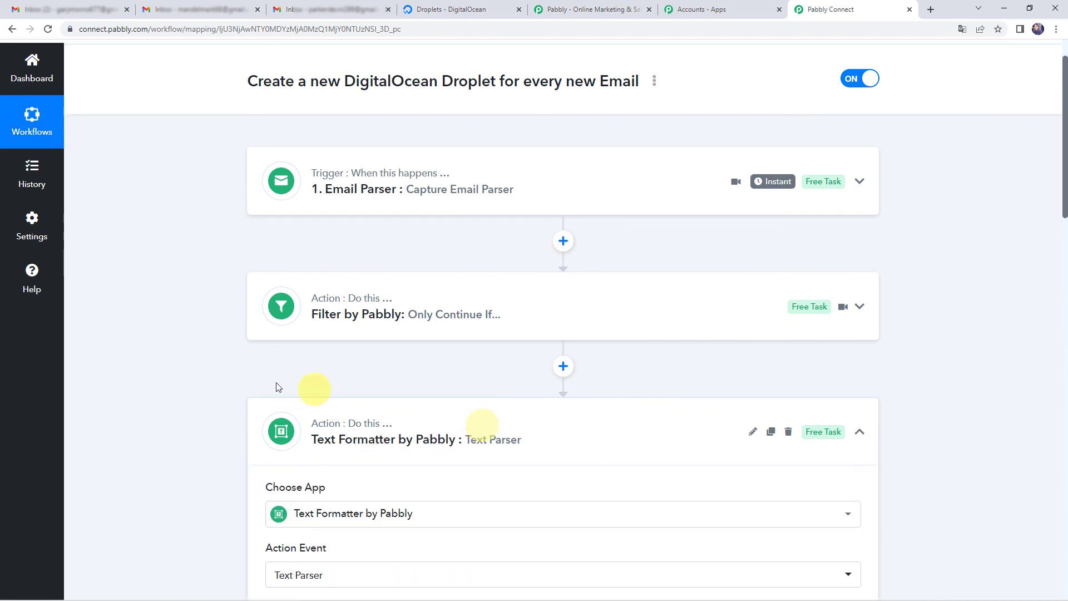
{"action": "scroll", "coordinate": [155, 356], "scroll_direction": "down", "scroll_amount": 4}
{"action": "scroll", "coordinate": [155, 356], "scroll_direction": "down", "scroll_amount": 2}
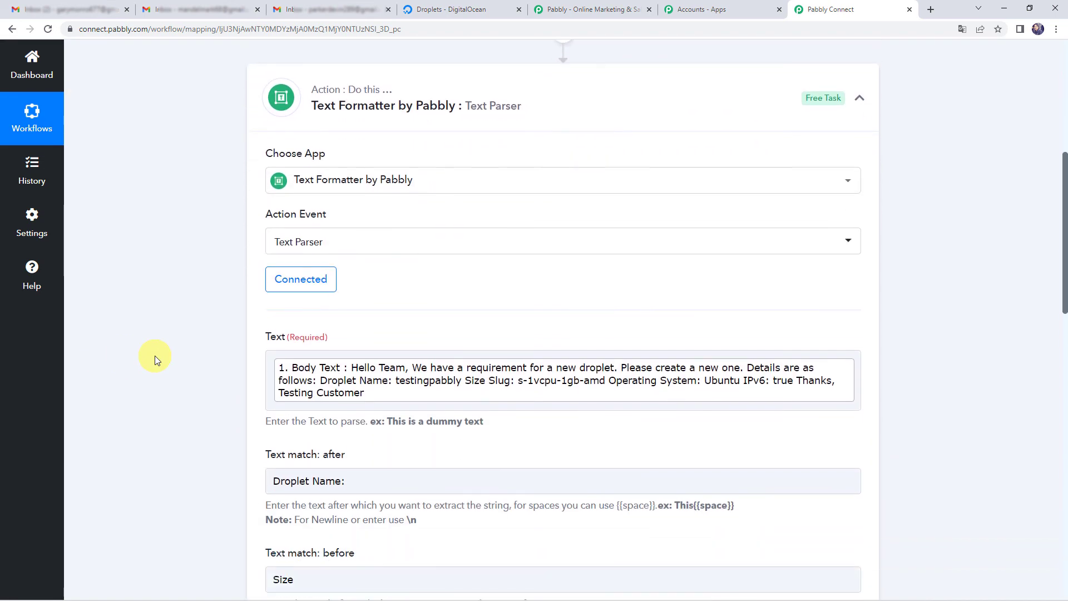
{"action": "scroll", "coordinate": [154, 355], "scroll_direction": "down", "scroll_amount": 3}
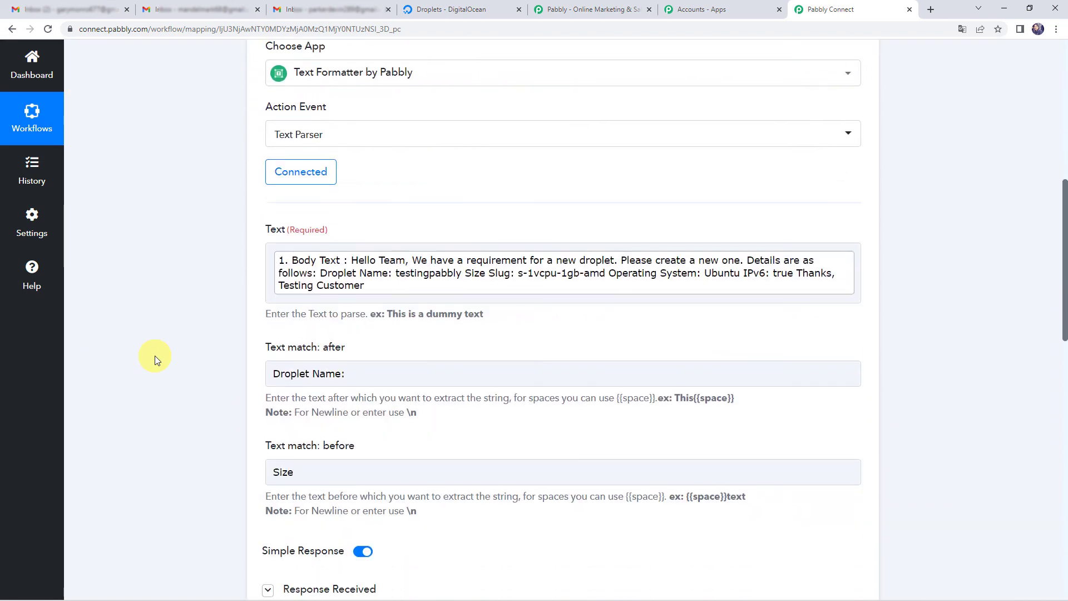
{"action": "scroll", "coordinate": [154, 355], "scroll_direction": "down", "scroll_amount": 3}
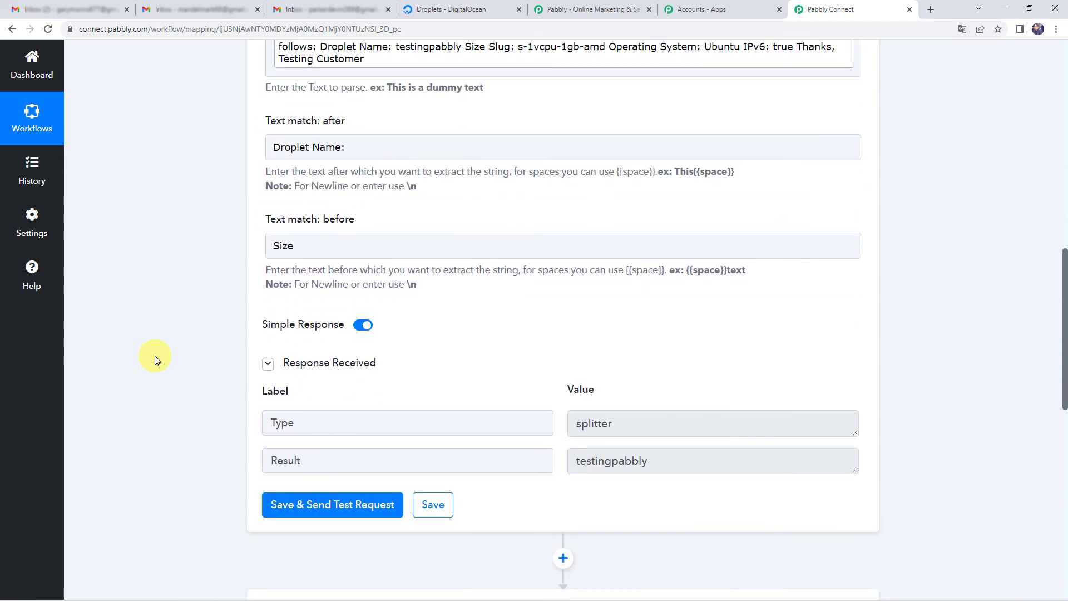
{"action": "scroll", "coordinate": [155, 355], "scroll_direction": "up", "scroll_amount": 8}
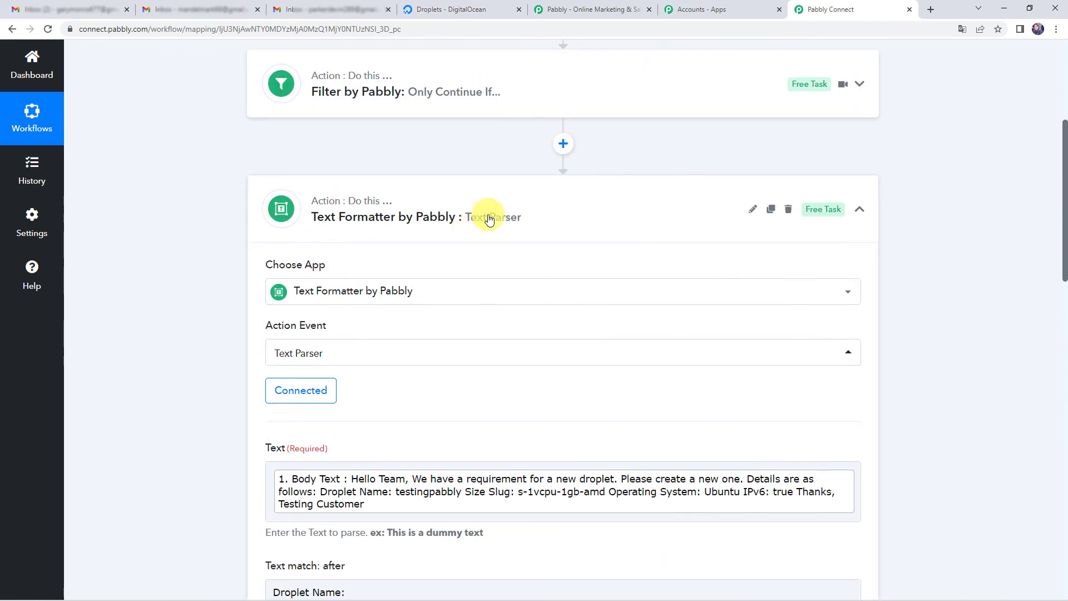
{"action": "left_click", "coordinate": [489, 219]}
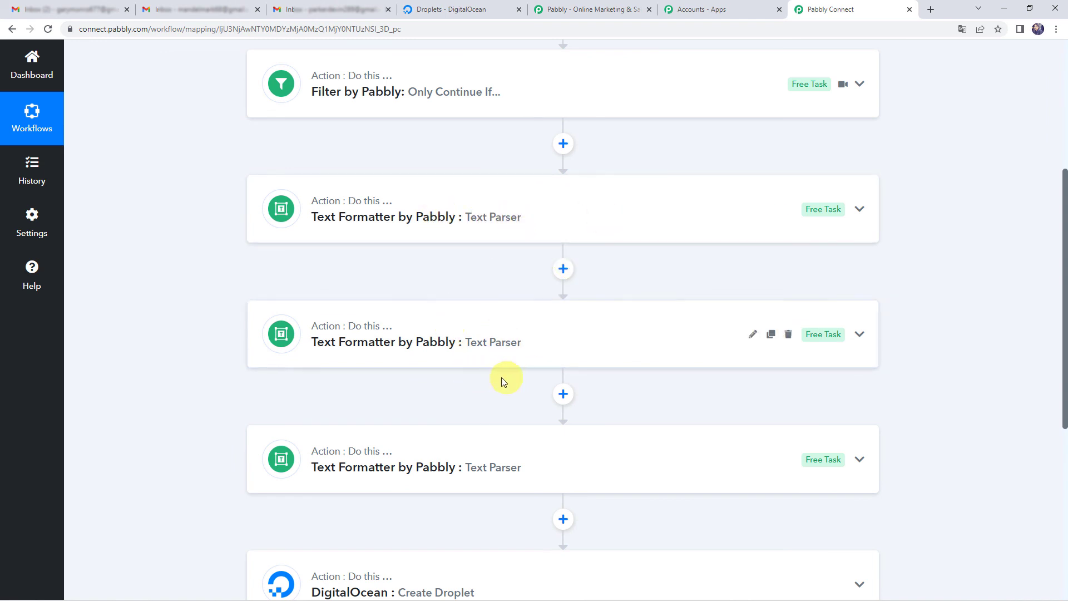
Review the sequence of collapsed workflow steps from the Email Parser trigger to DigitalOcean's Create Droplet action
{"action": "scroll", "coordinate": [507, 461], "scroll_direction": "down", "scroll_amount": 3}
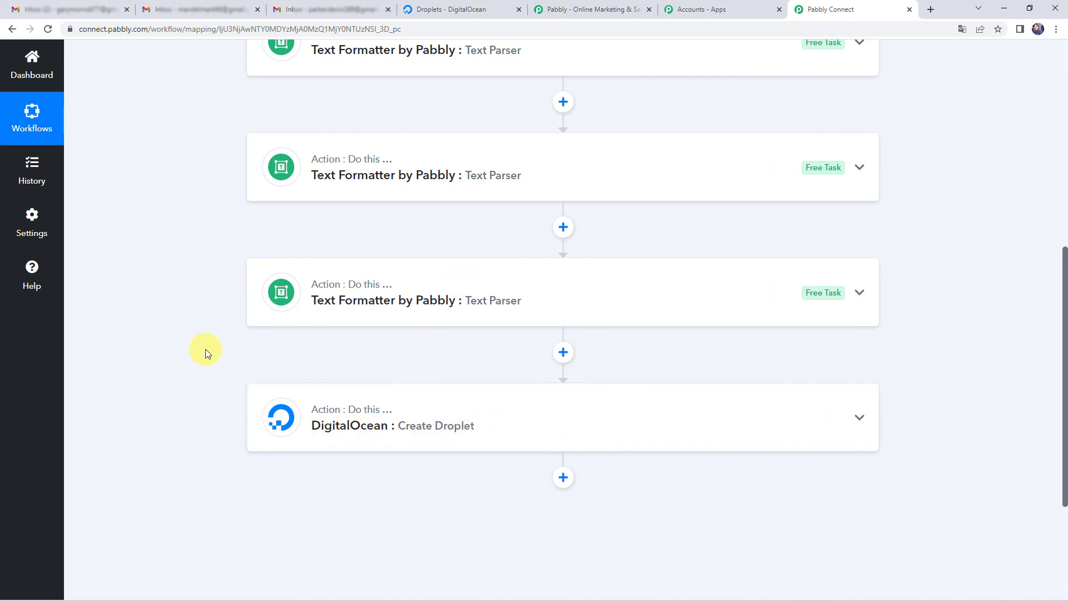
{"action": "scroll", "coordinate": [205, 348], "scroll_direction": "up", "scroll_amount": 6}
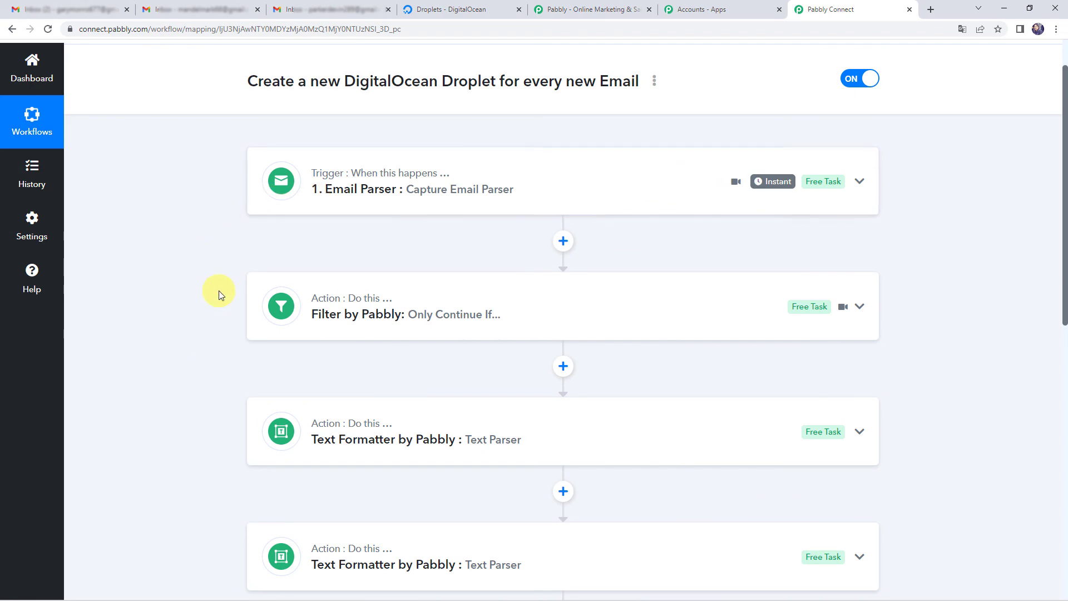
{"action": "scroll", "coordinate": [215, 291], "scroll_direction": "down", "scroll_amount": 5}
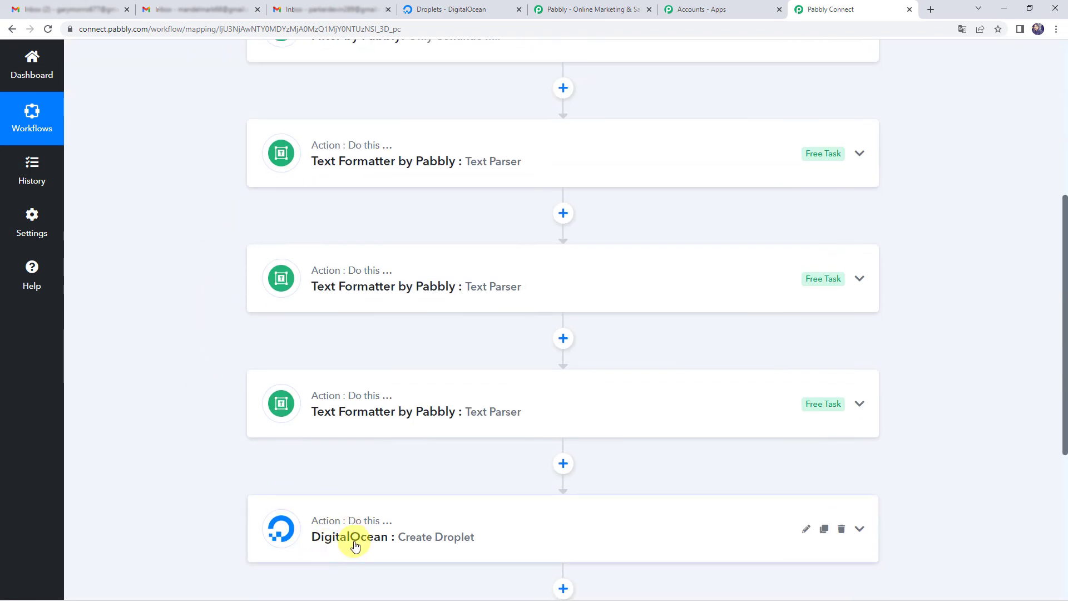
{"action": "scroll", "coordinate": [204, 292], "scroll_direction": "up", "scroll_amount": 6}
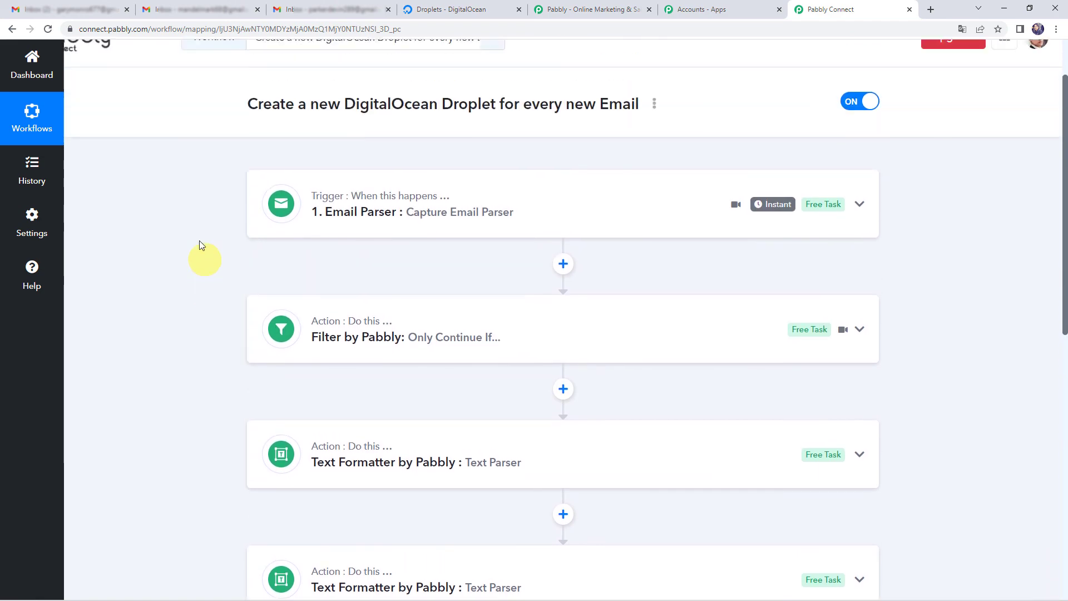